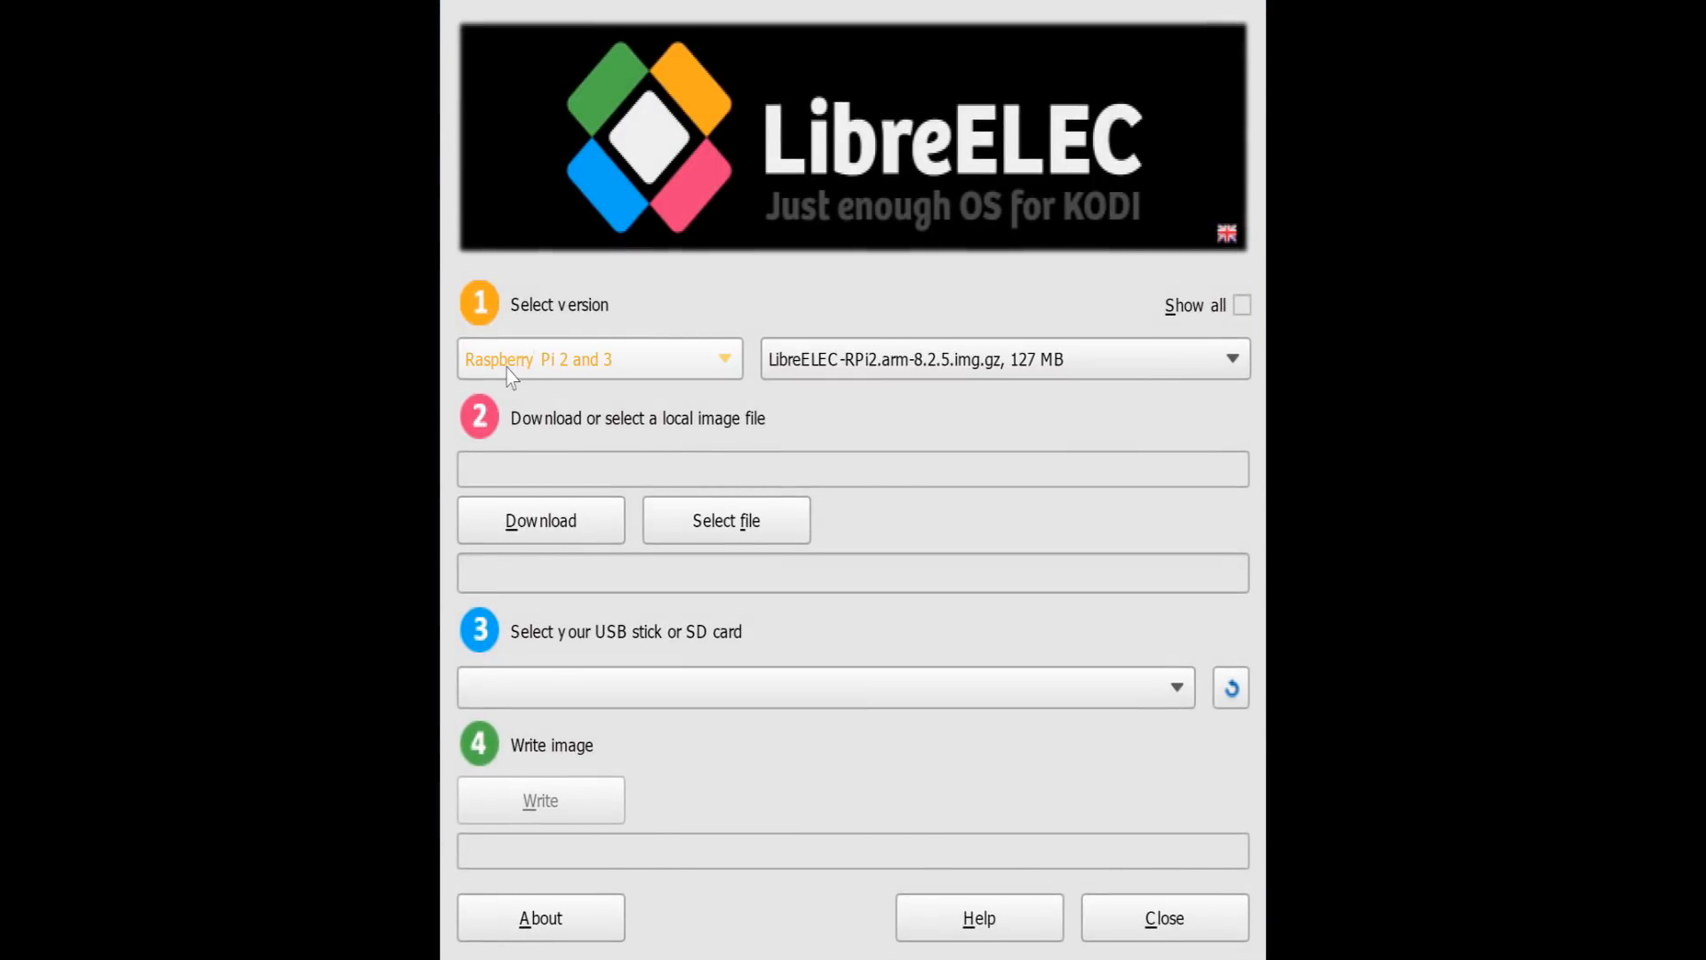
Keep Raspberry Pi 2 and 3 with the LibreELEC-RPi2.arm-8.2.5.img.gz image and start the download
left_click(729, 357)
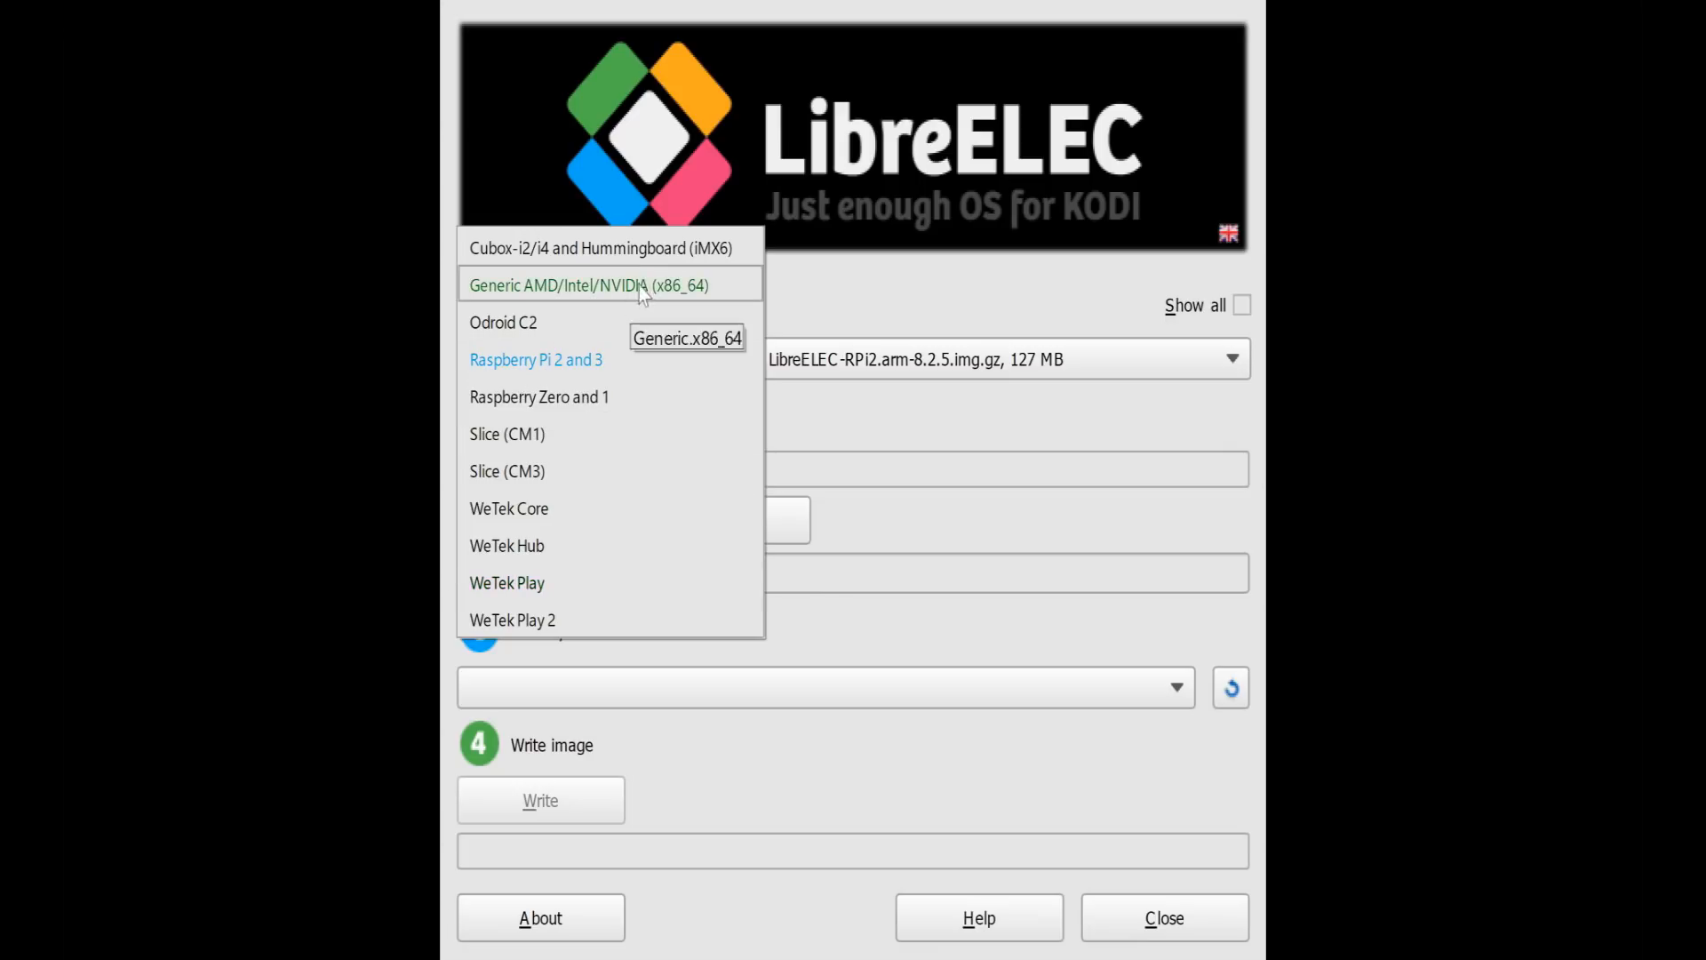
left_click(633, 363)
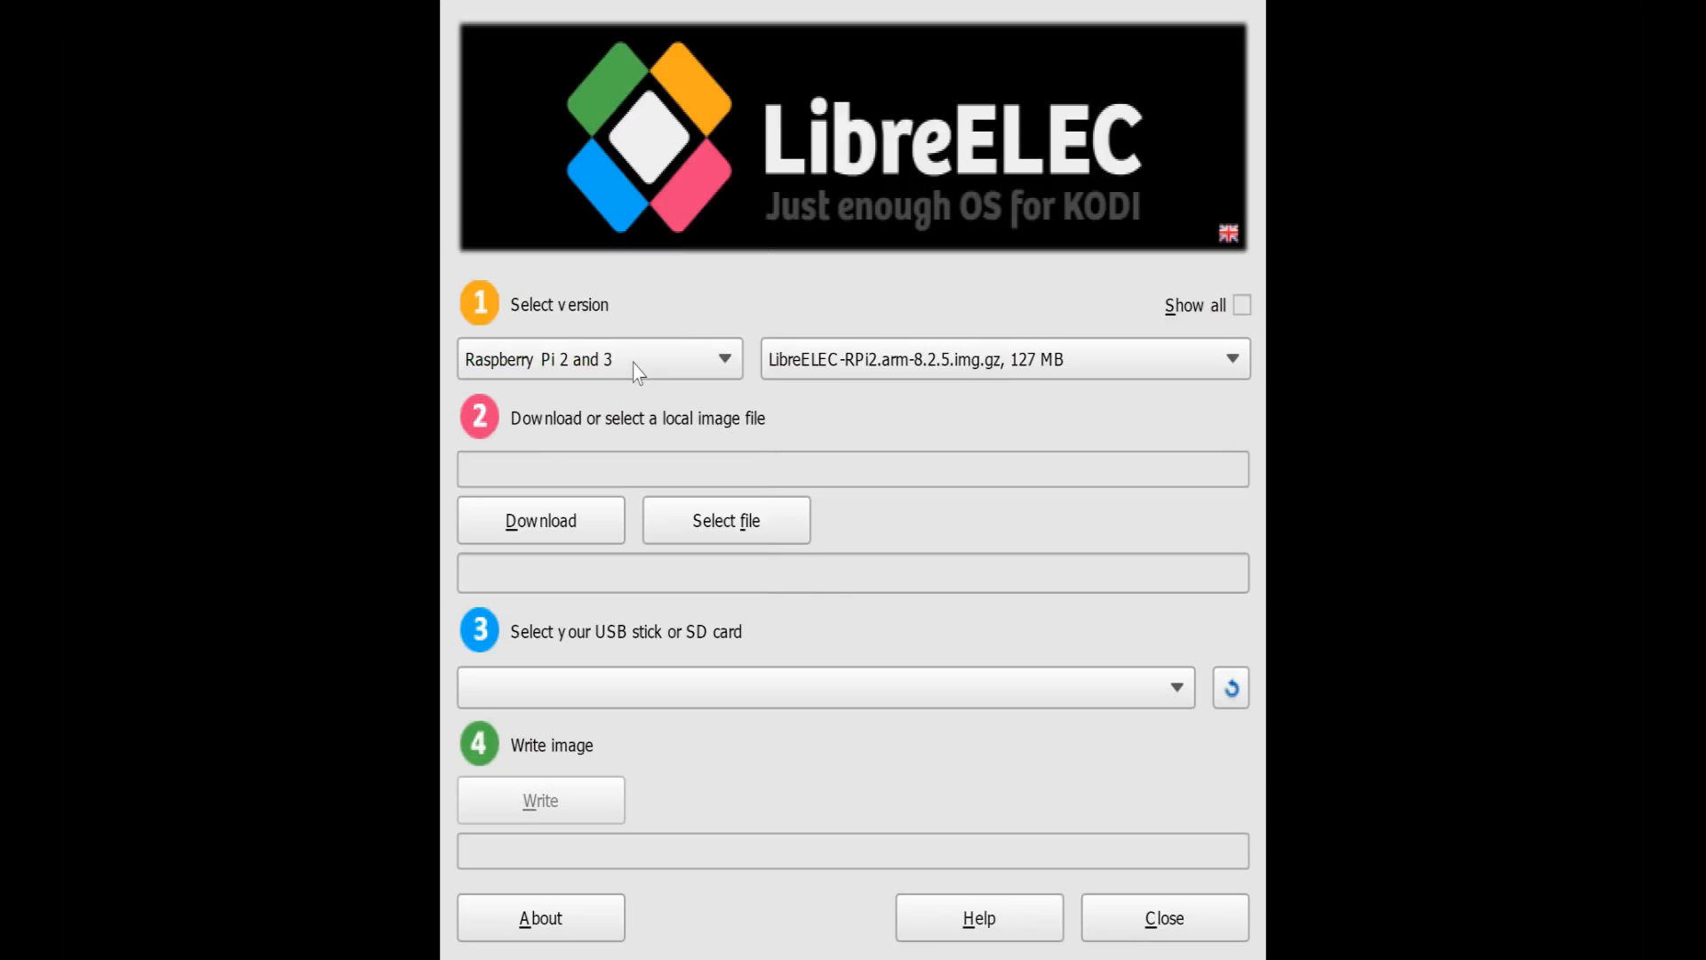
left_click(1211, 357)
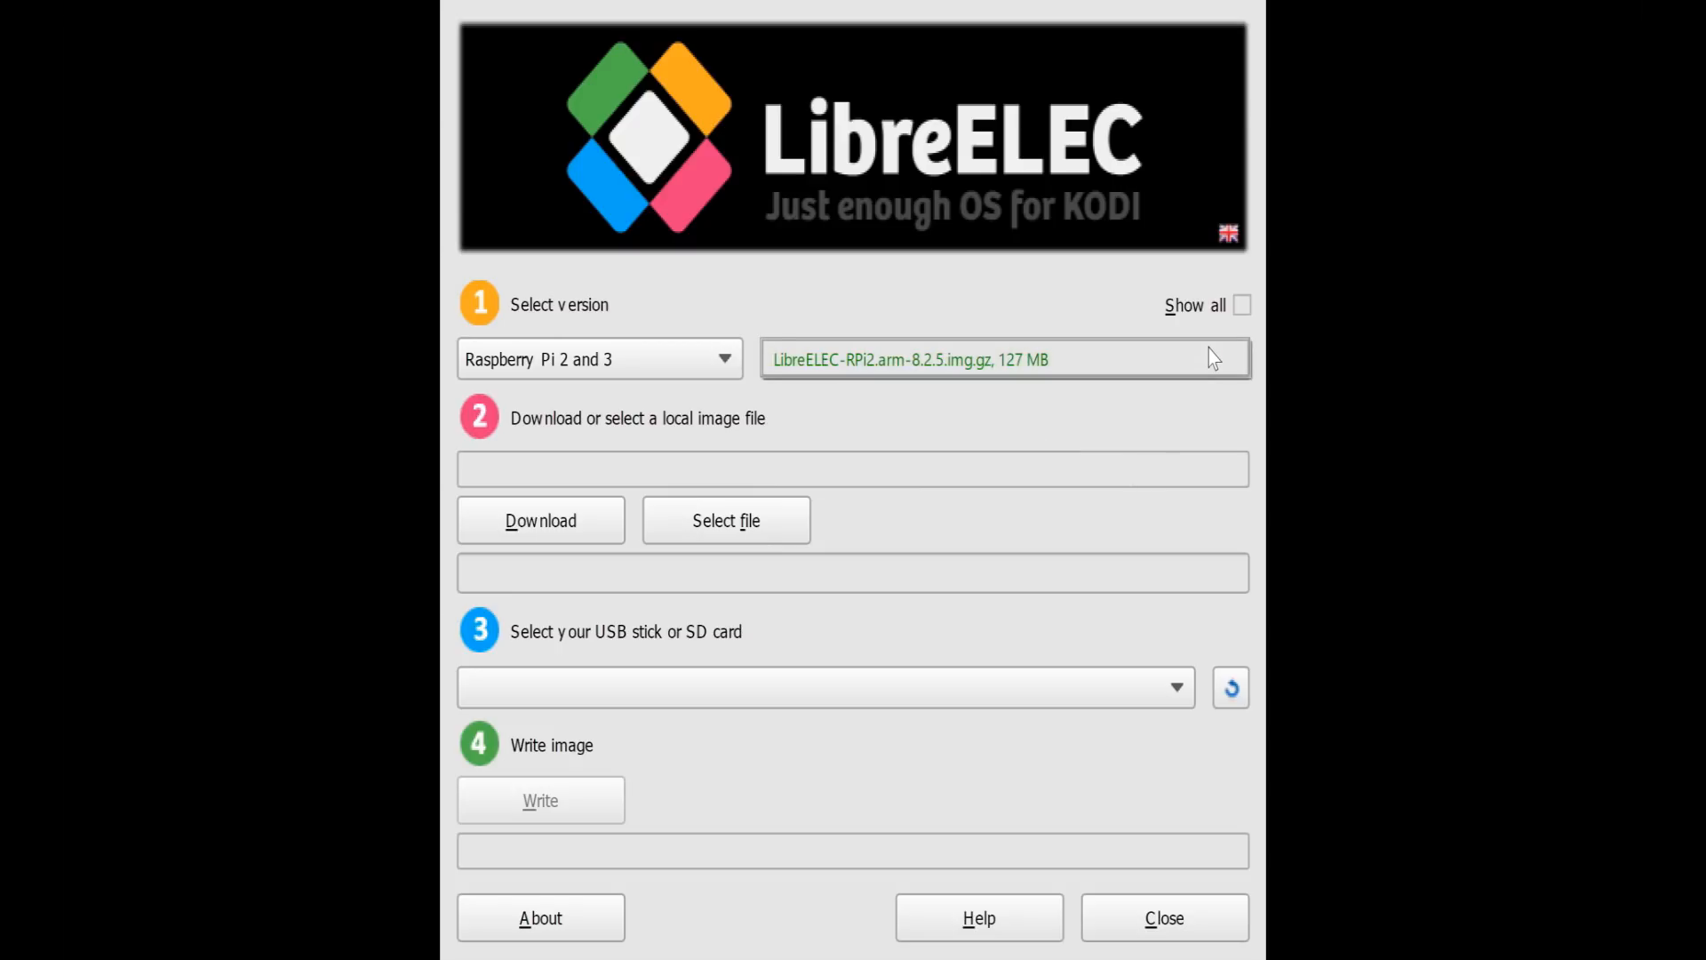
left_click(1243, 363)
left_click(1242, 361)
left_click(1241, 358)
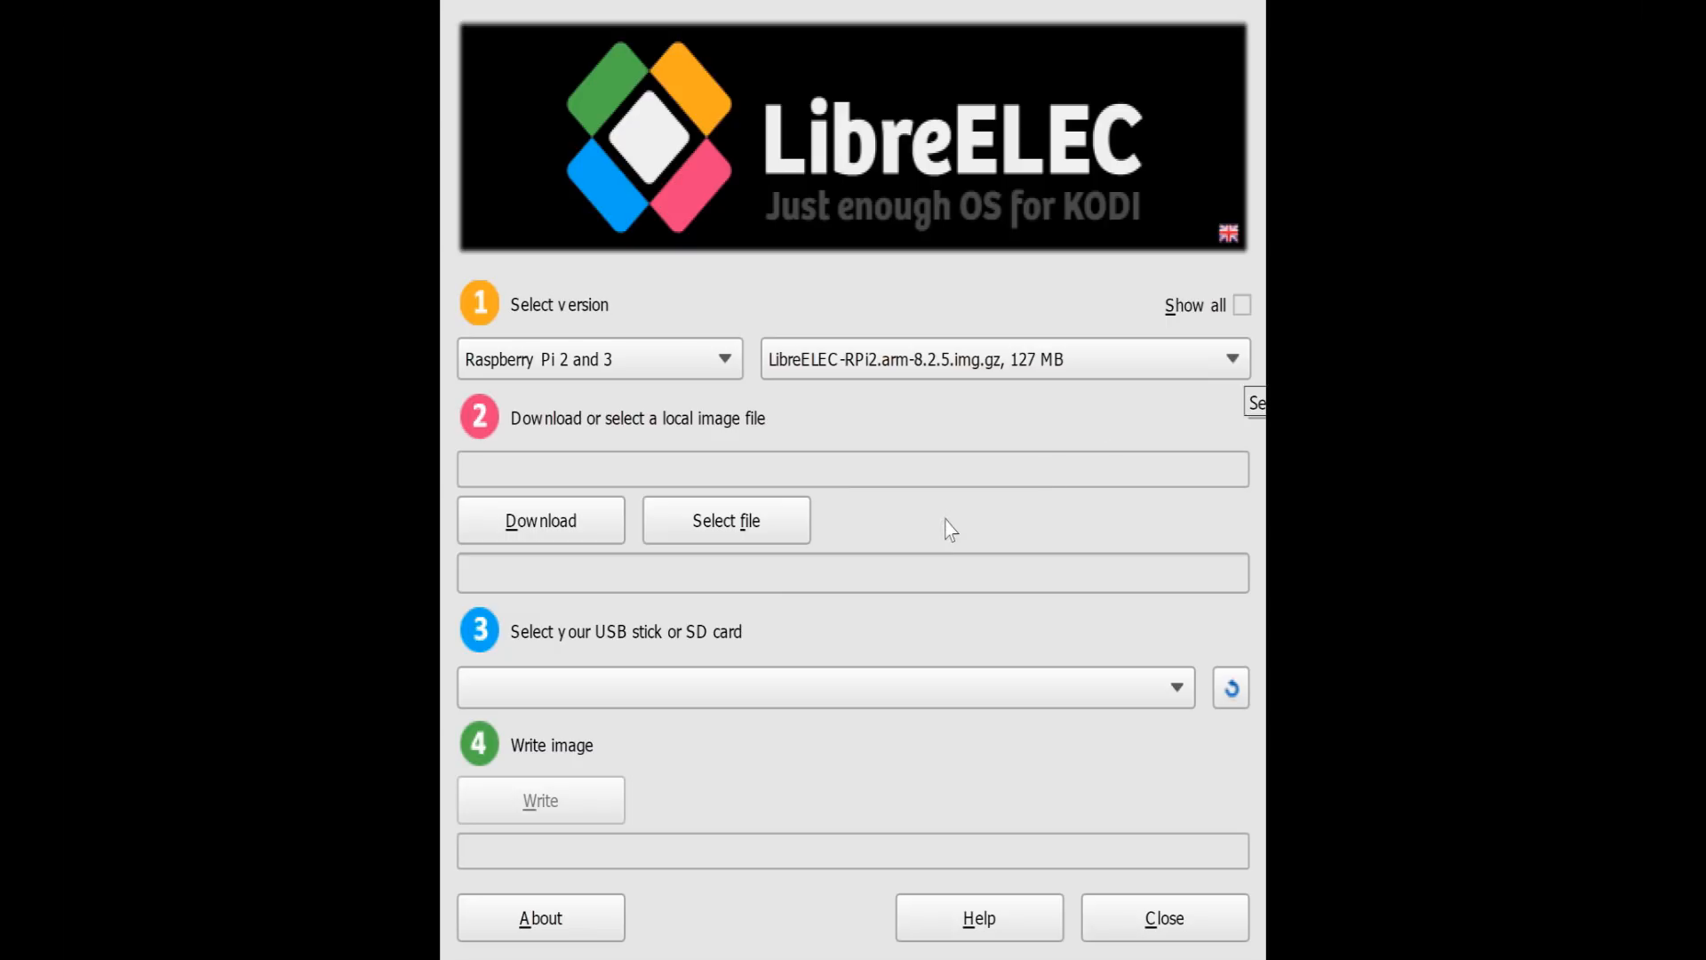
left_click(552, 522)
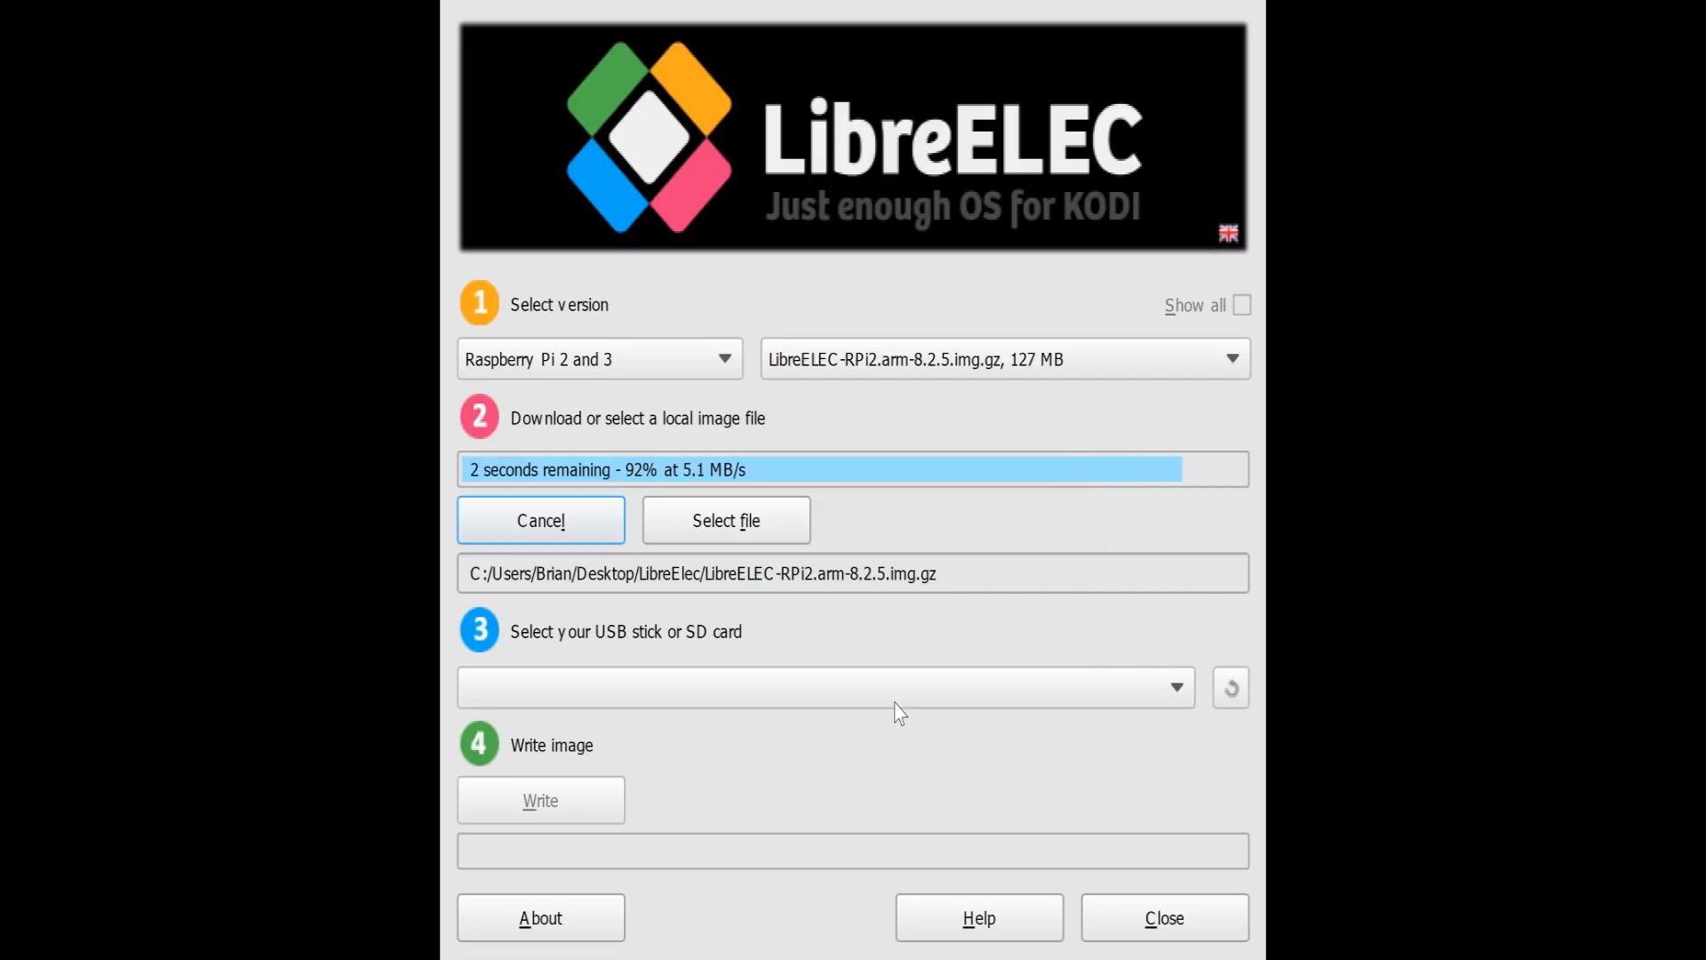
Write the image to the 14.9 GB USB drive F:\ and confirm wiping it
left_click(1171, 672)
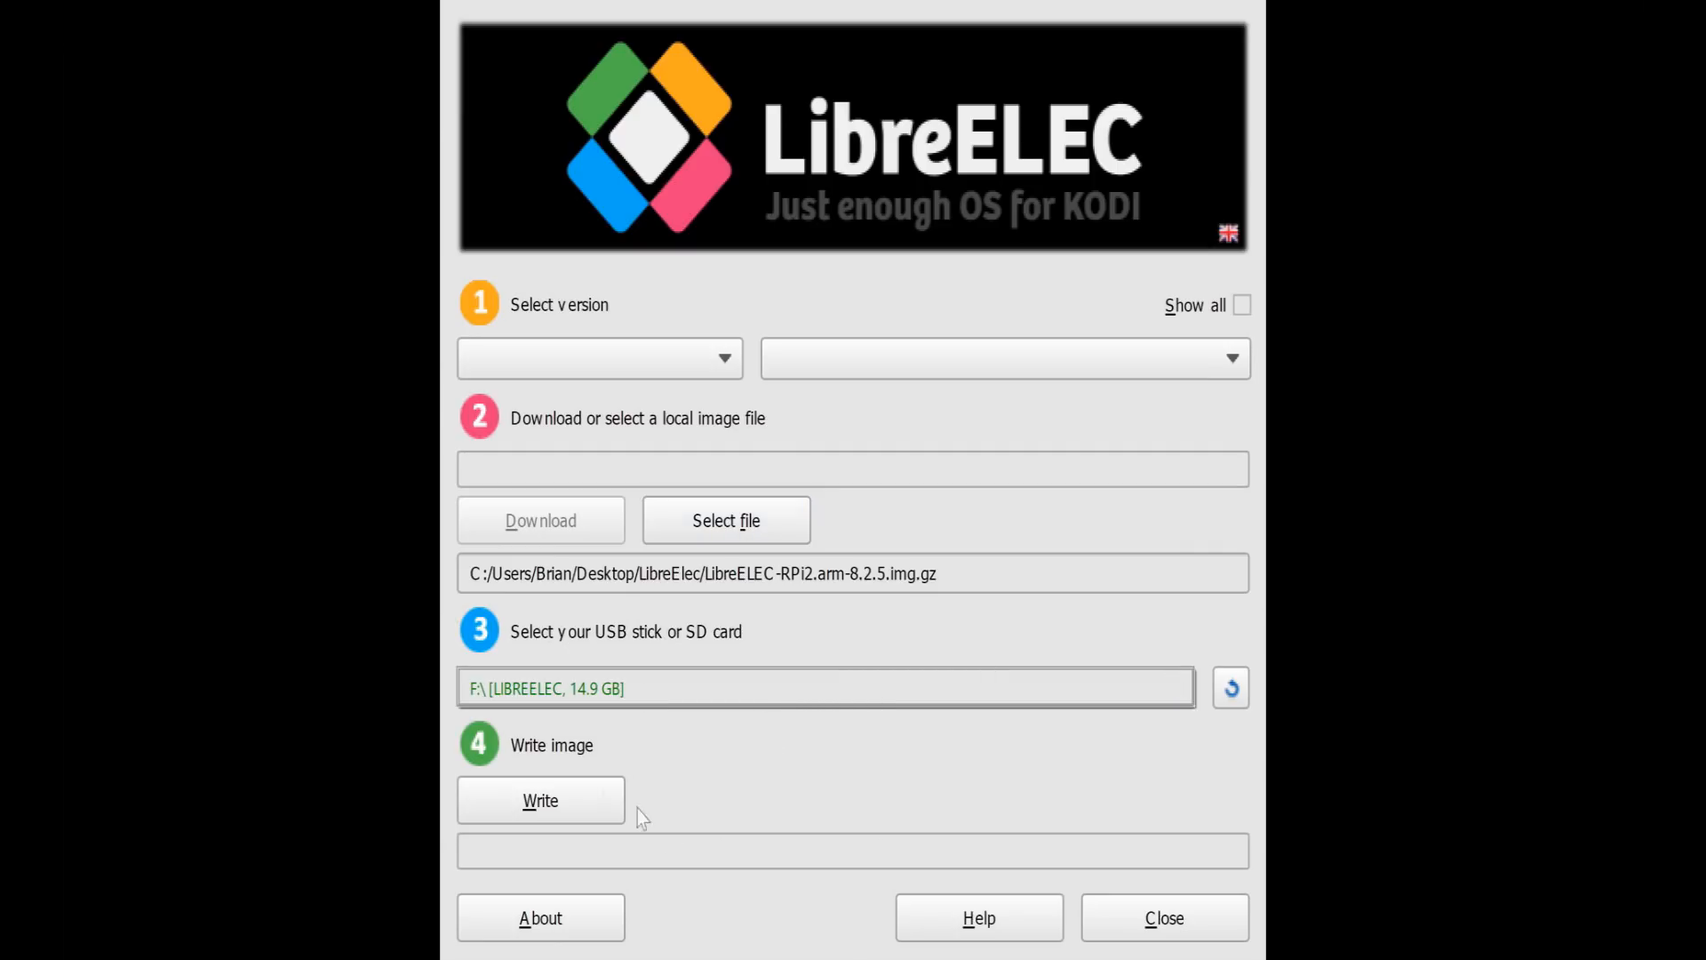
left_click(574, 788)
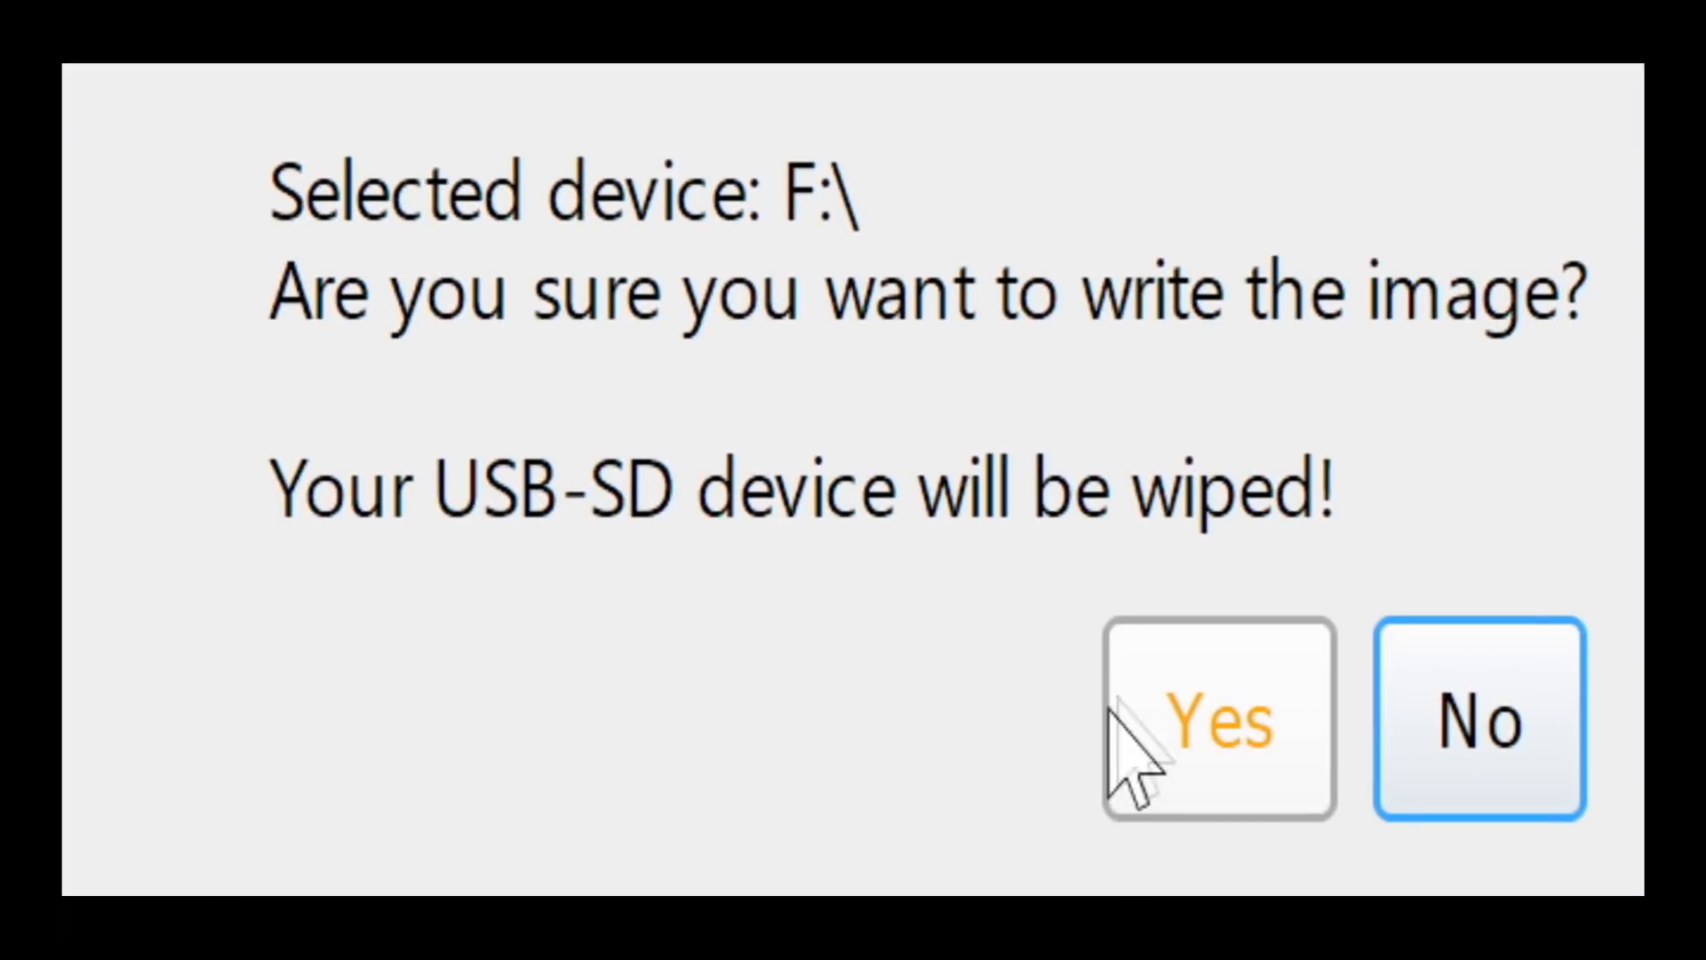
left_click(1144, 697)
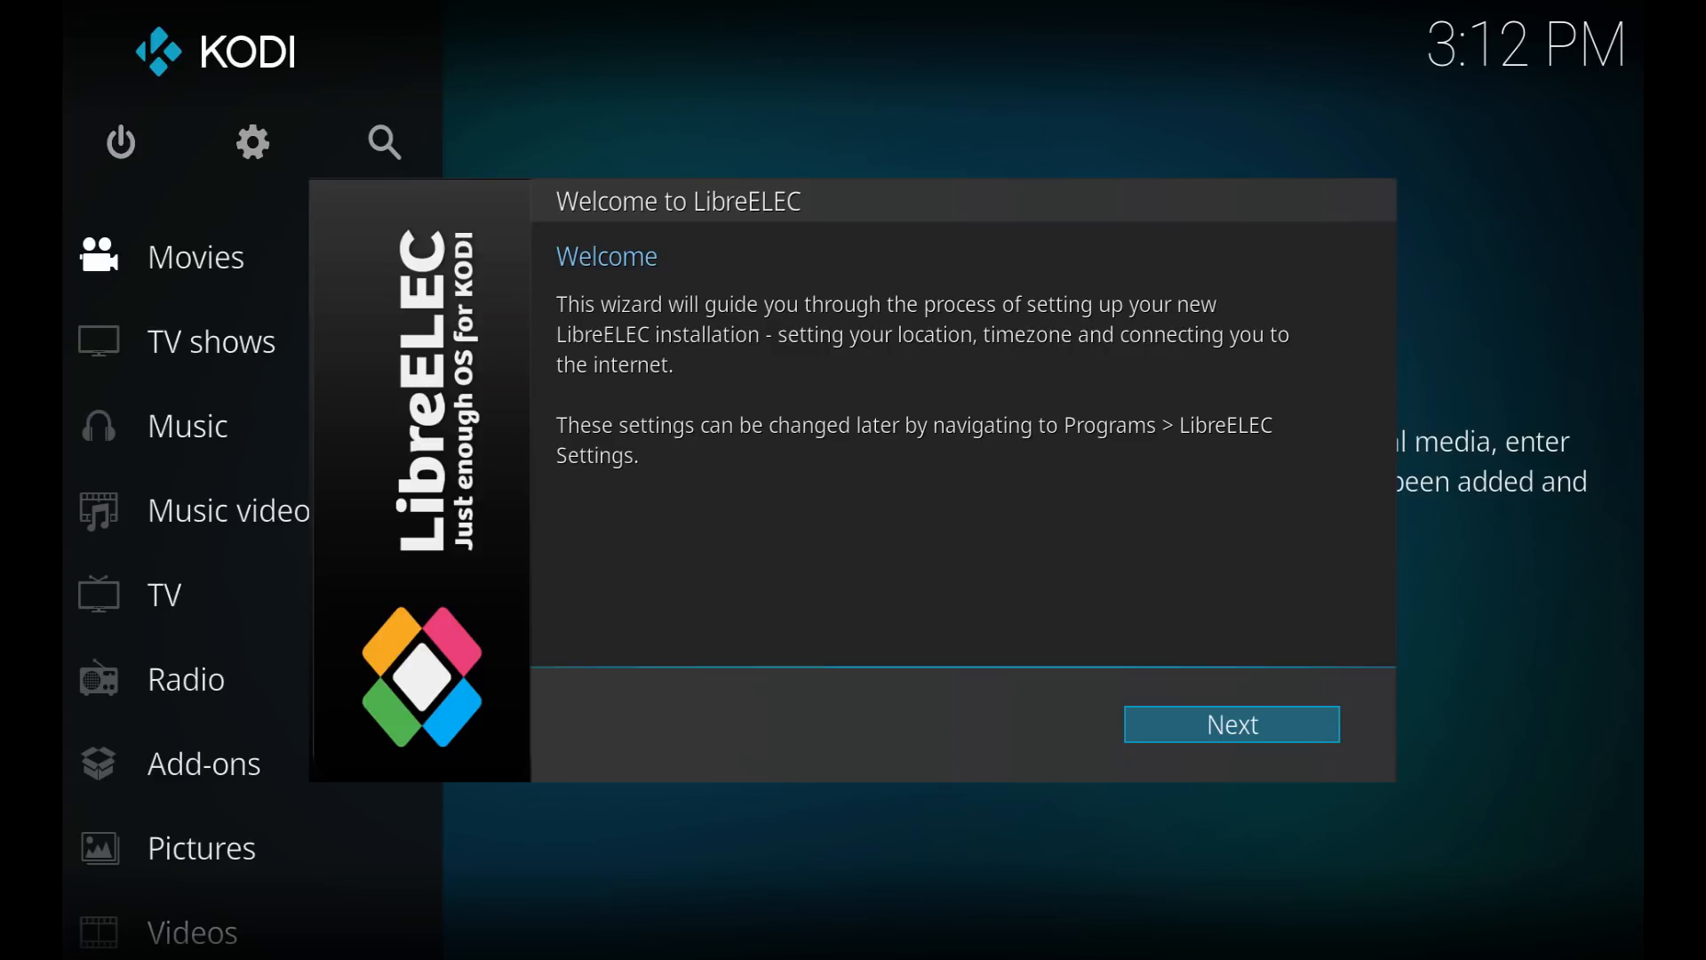
Accept the defaults on the Interface, Networking, Sharing and Thank you wizard pages to reach the home menu
key("Return")
key("Return")
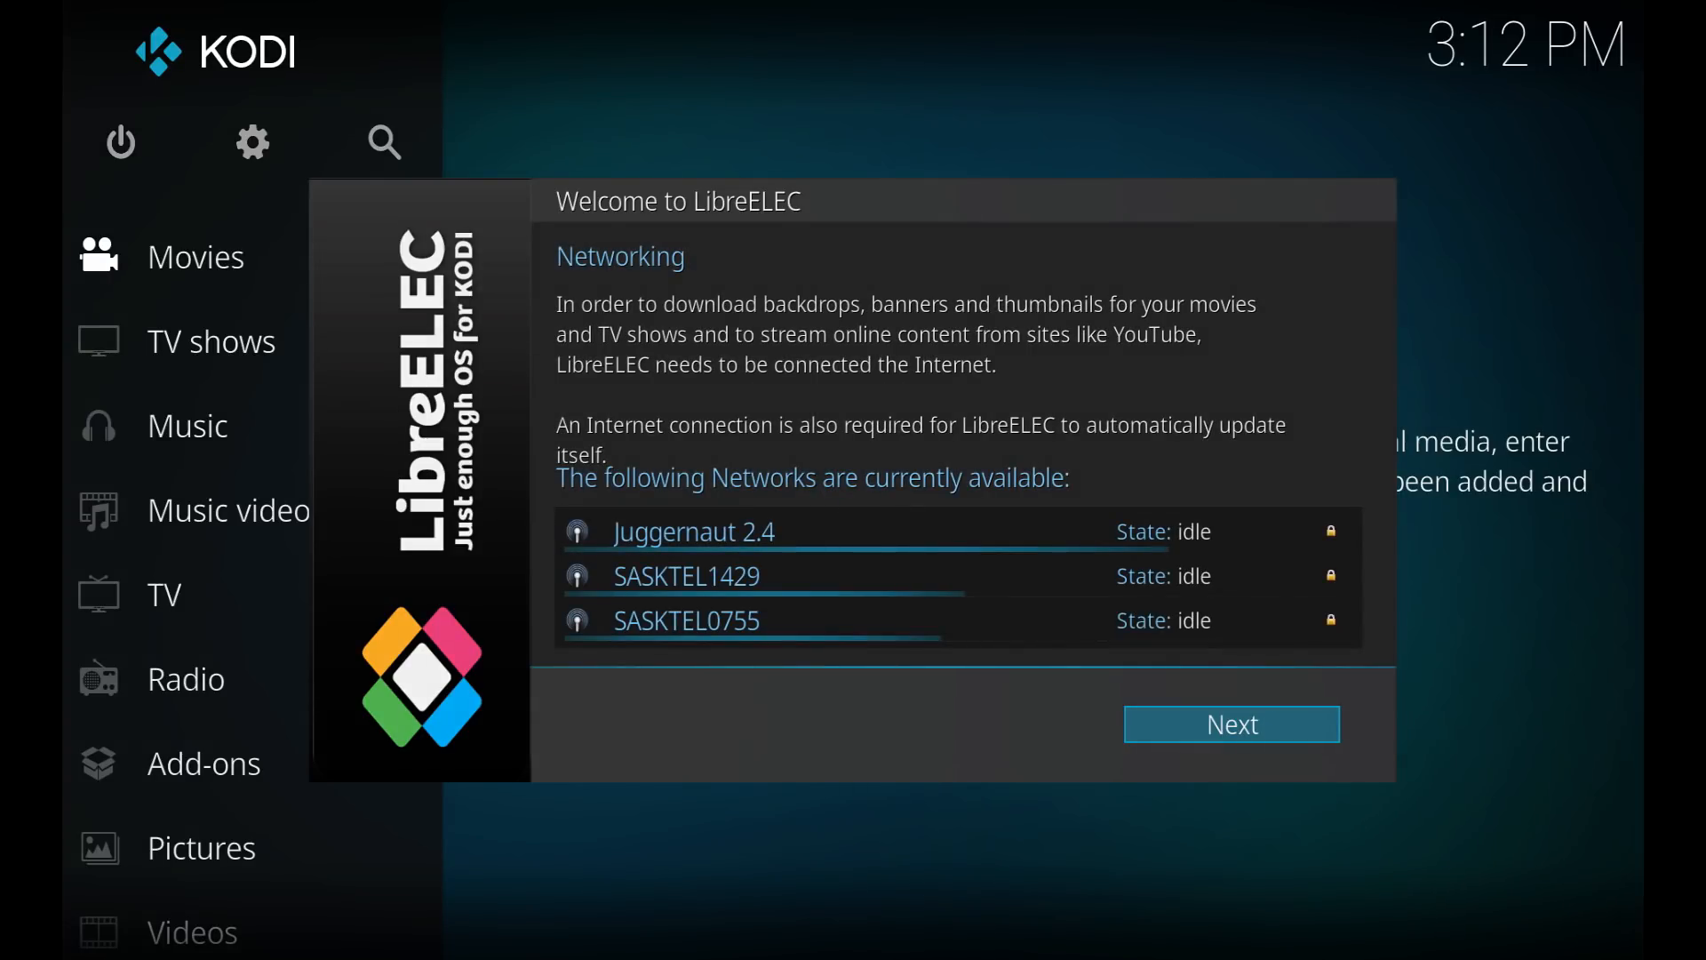
key("Return")
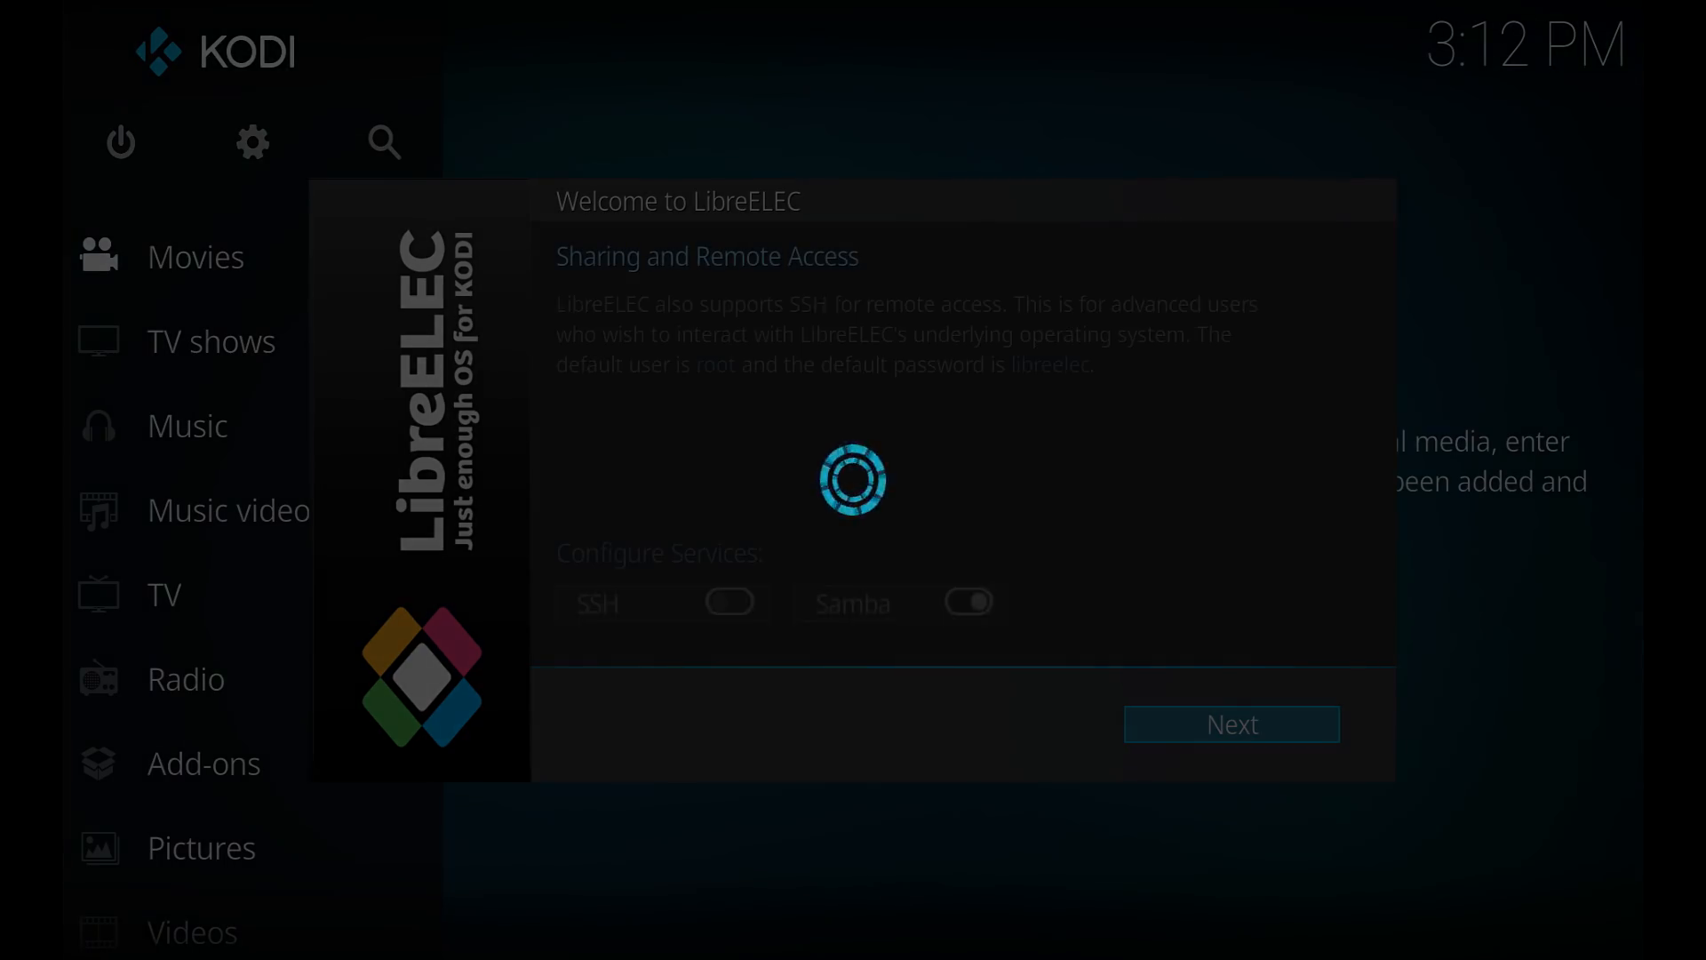
key("Return")
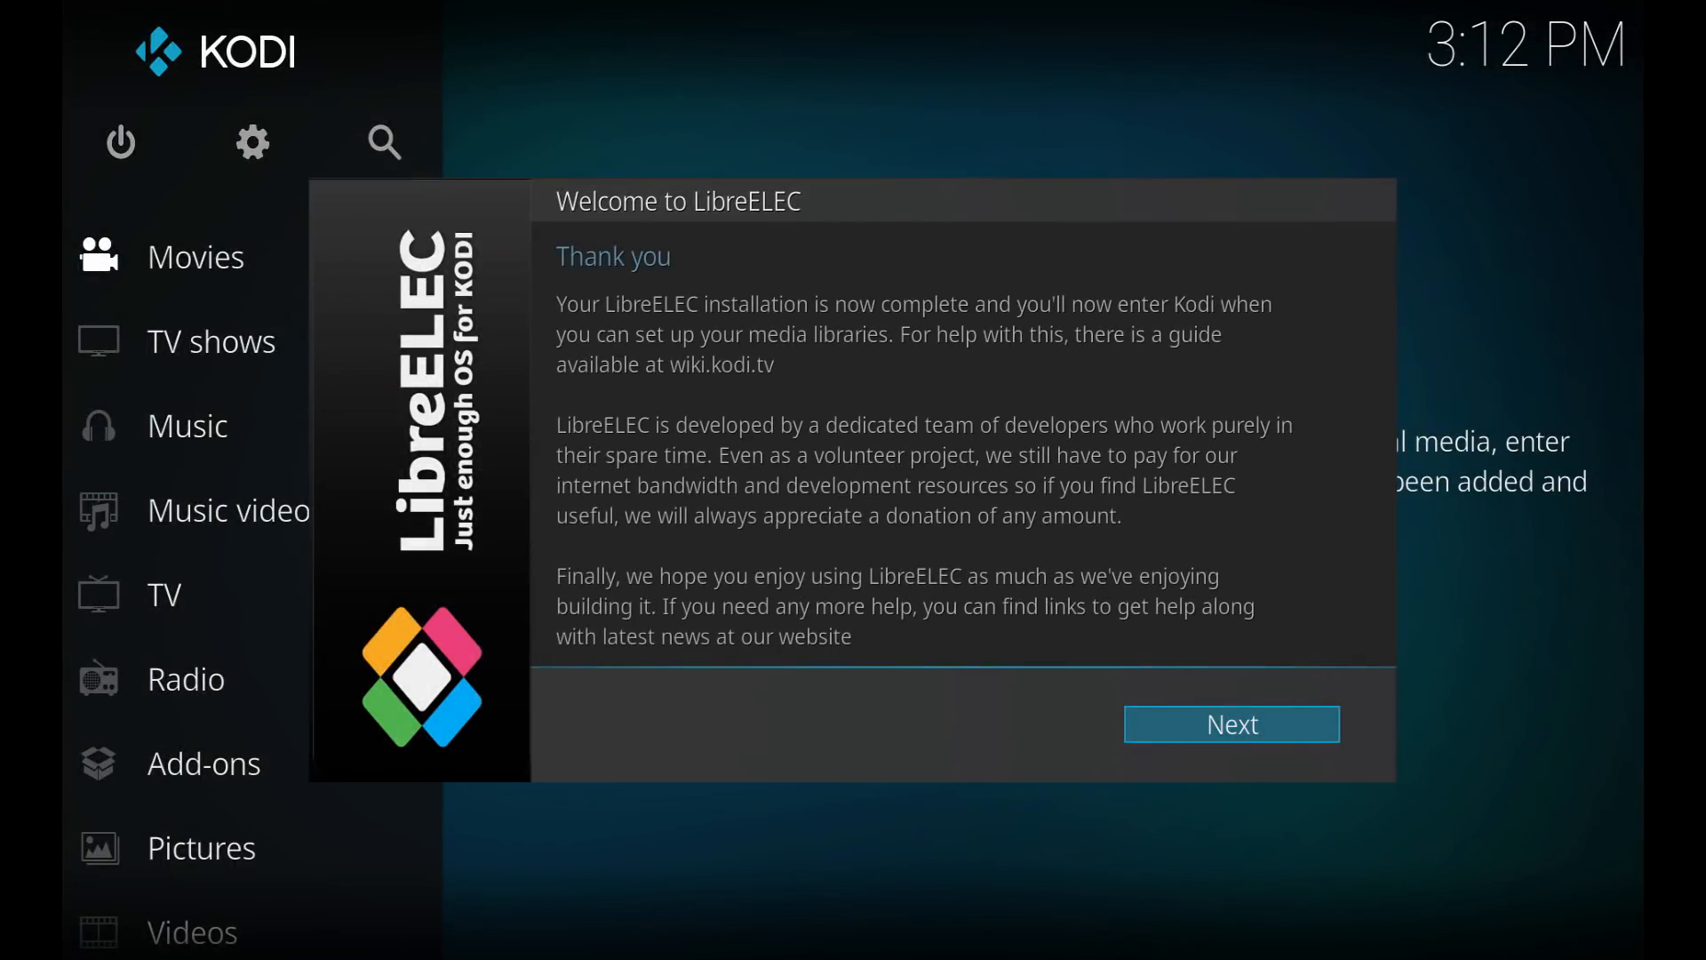
key("Return")
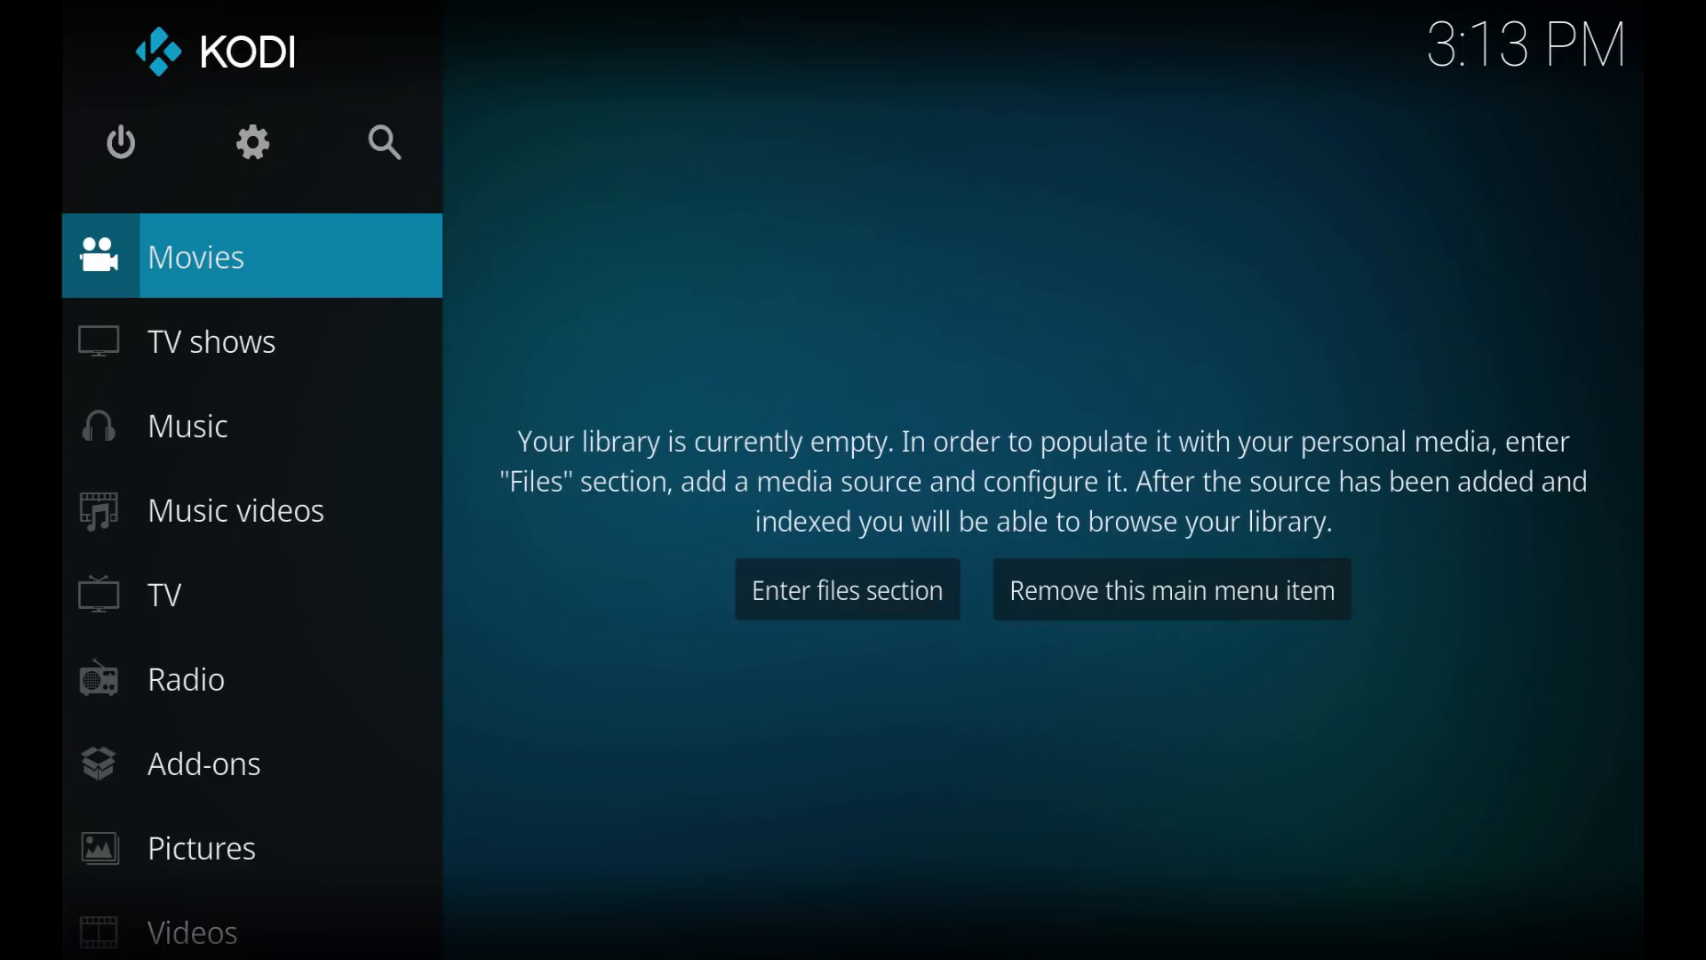
Go to Settings > LibreELEC > Connections and choose to connect to SASKTEL1429
key("Up")
key("Right")
key("Return")
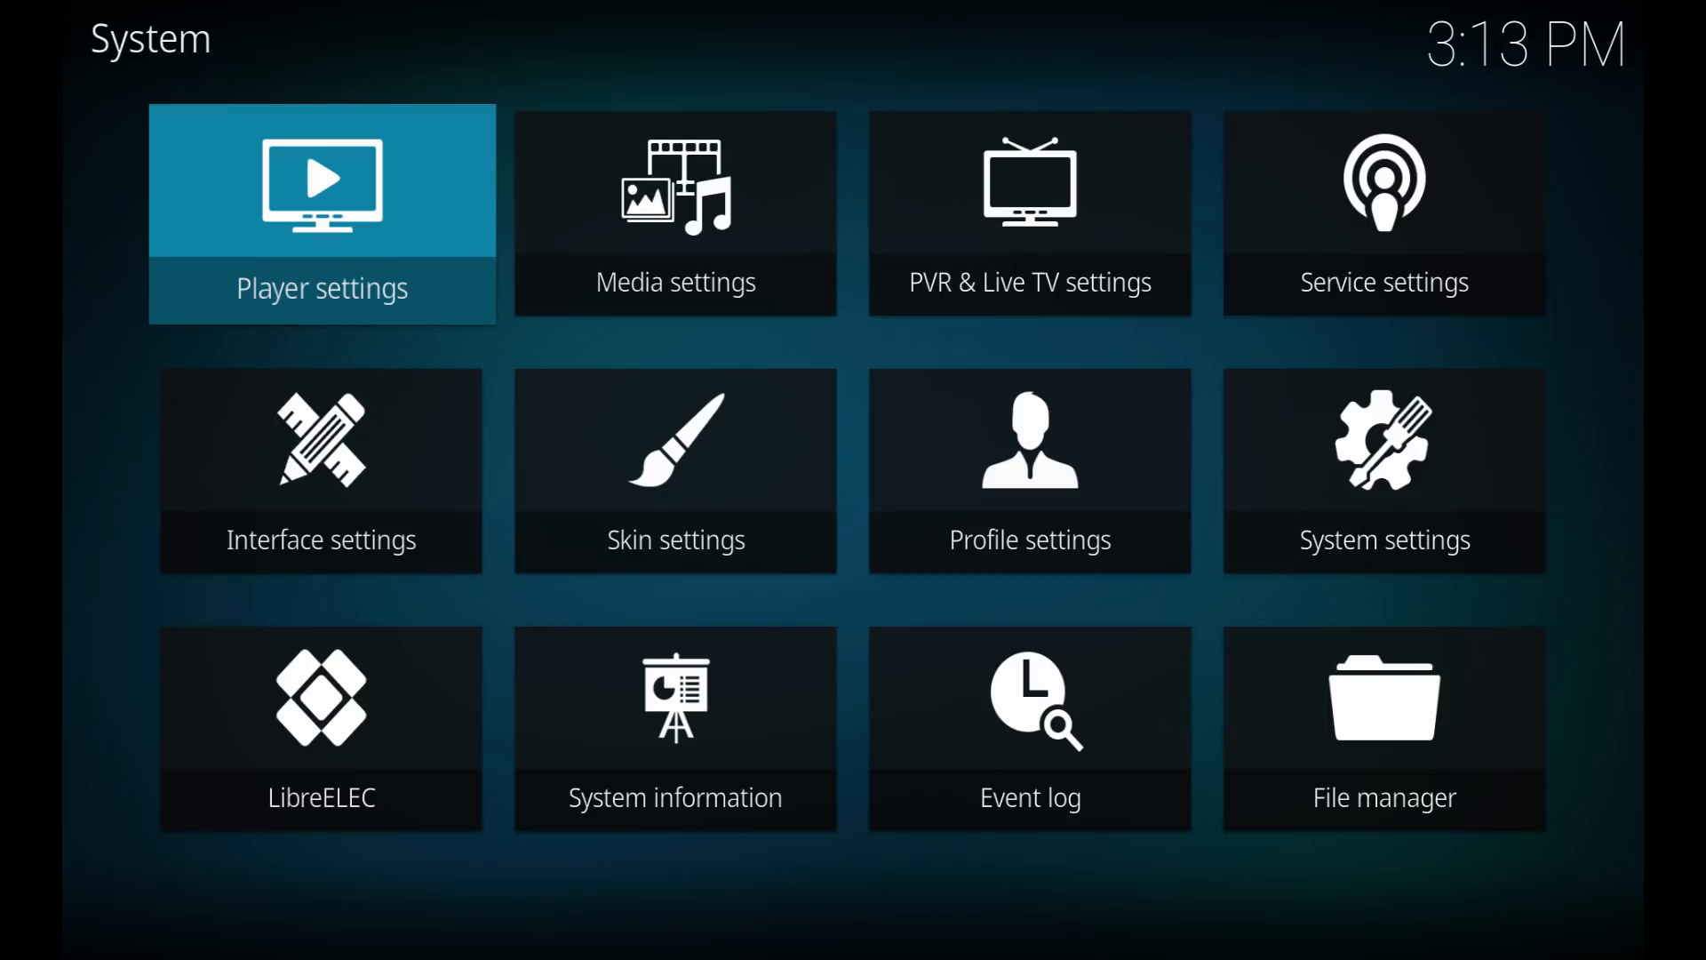
key("Down")
key("Down")
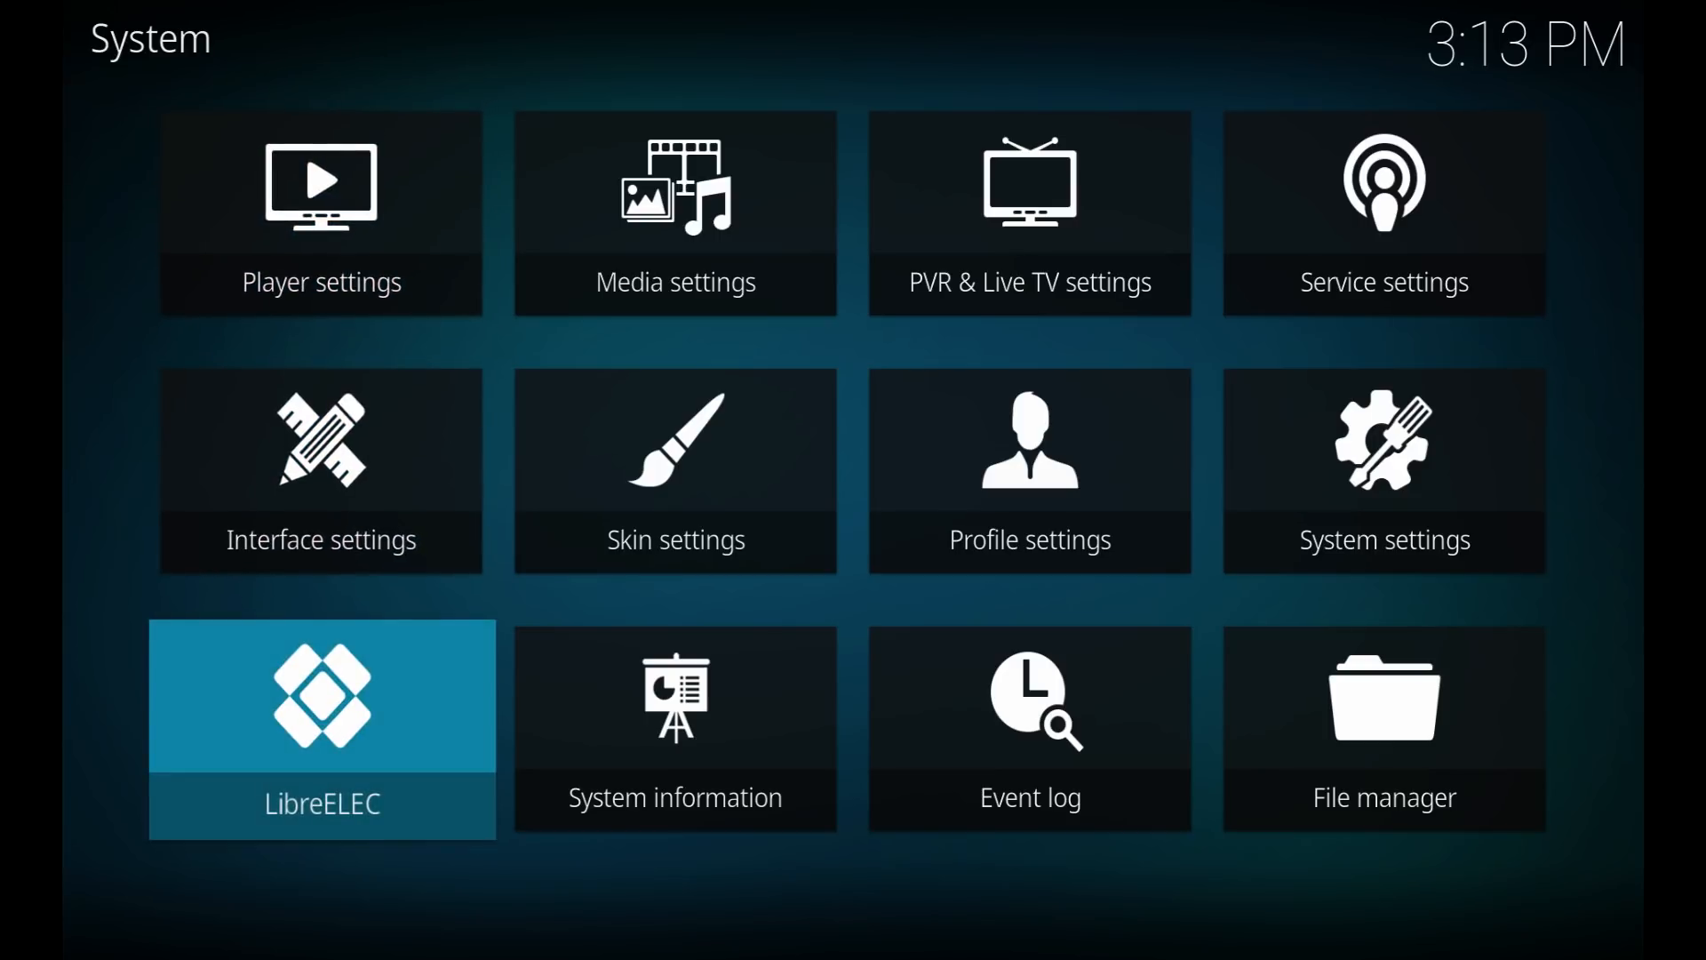
key("Return")
key("Down")
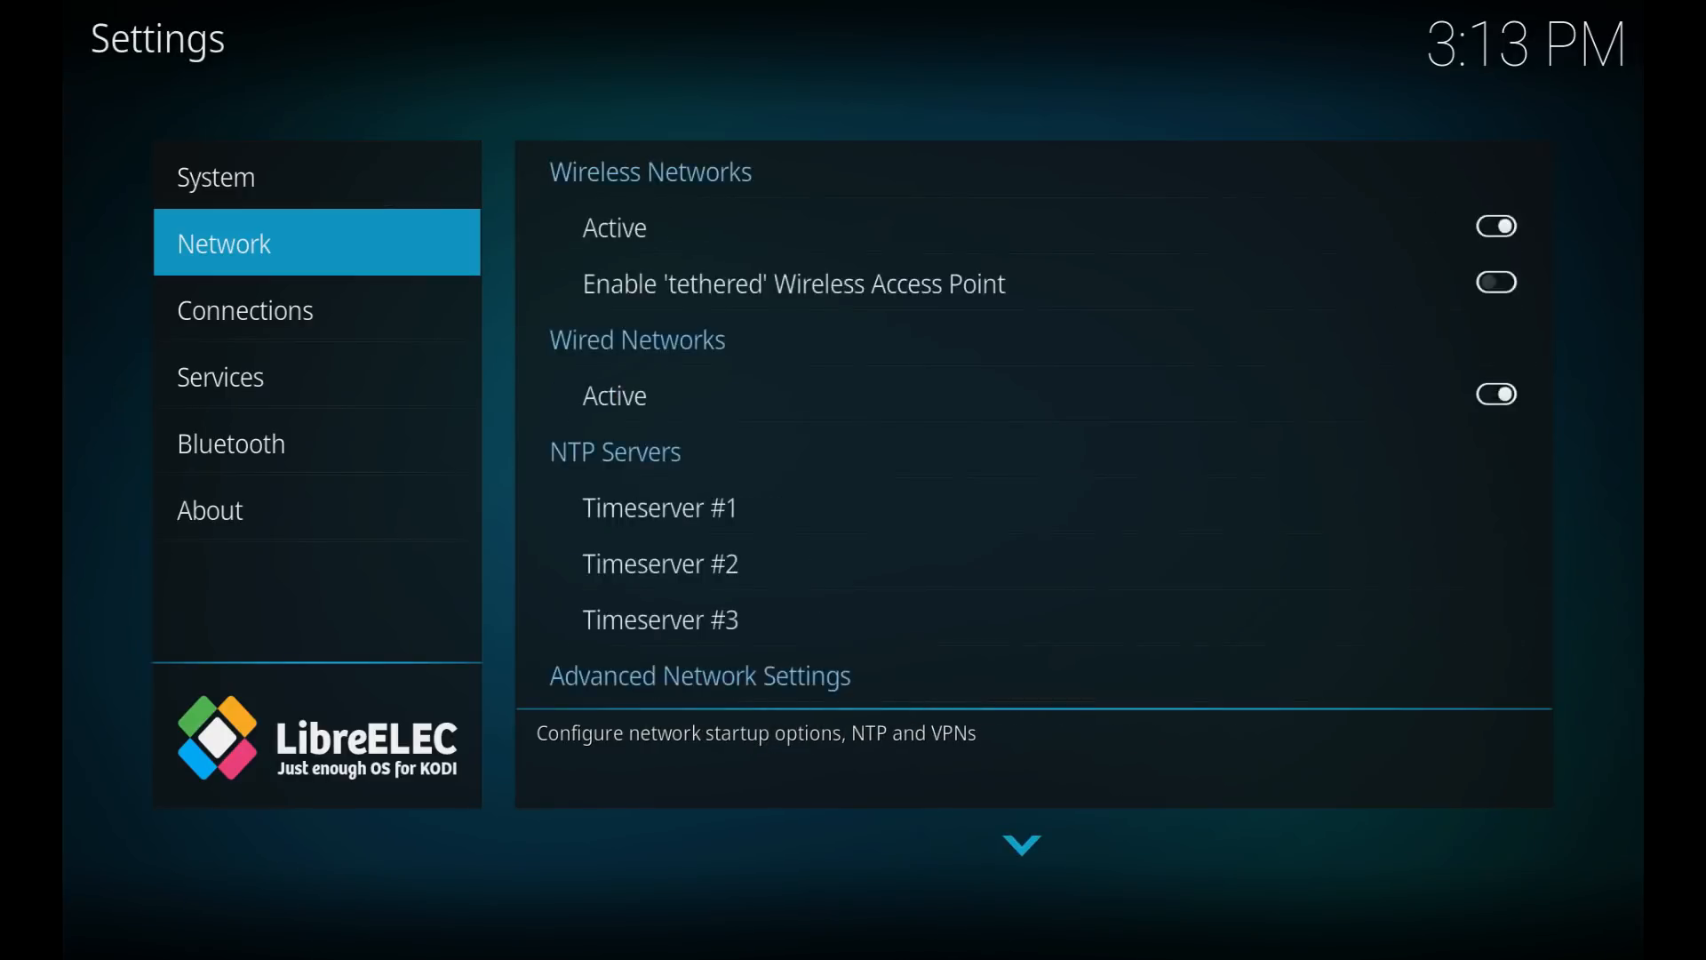
key("Down")
key("Right")
key("Down")
key("Return")
key("Return")
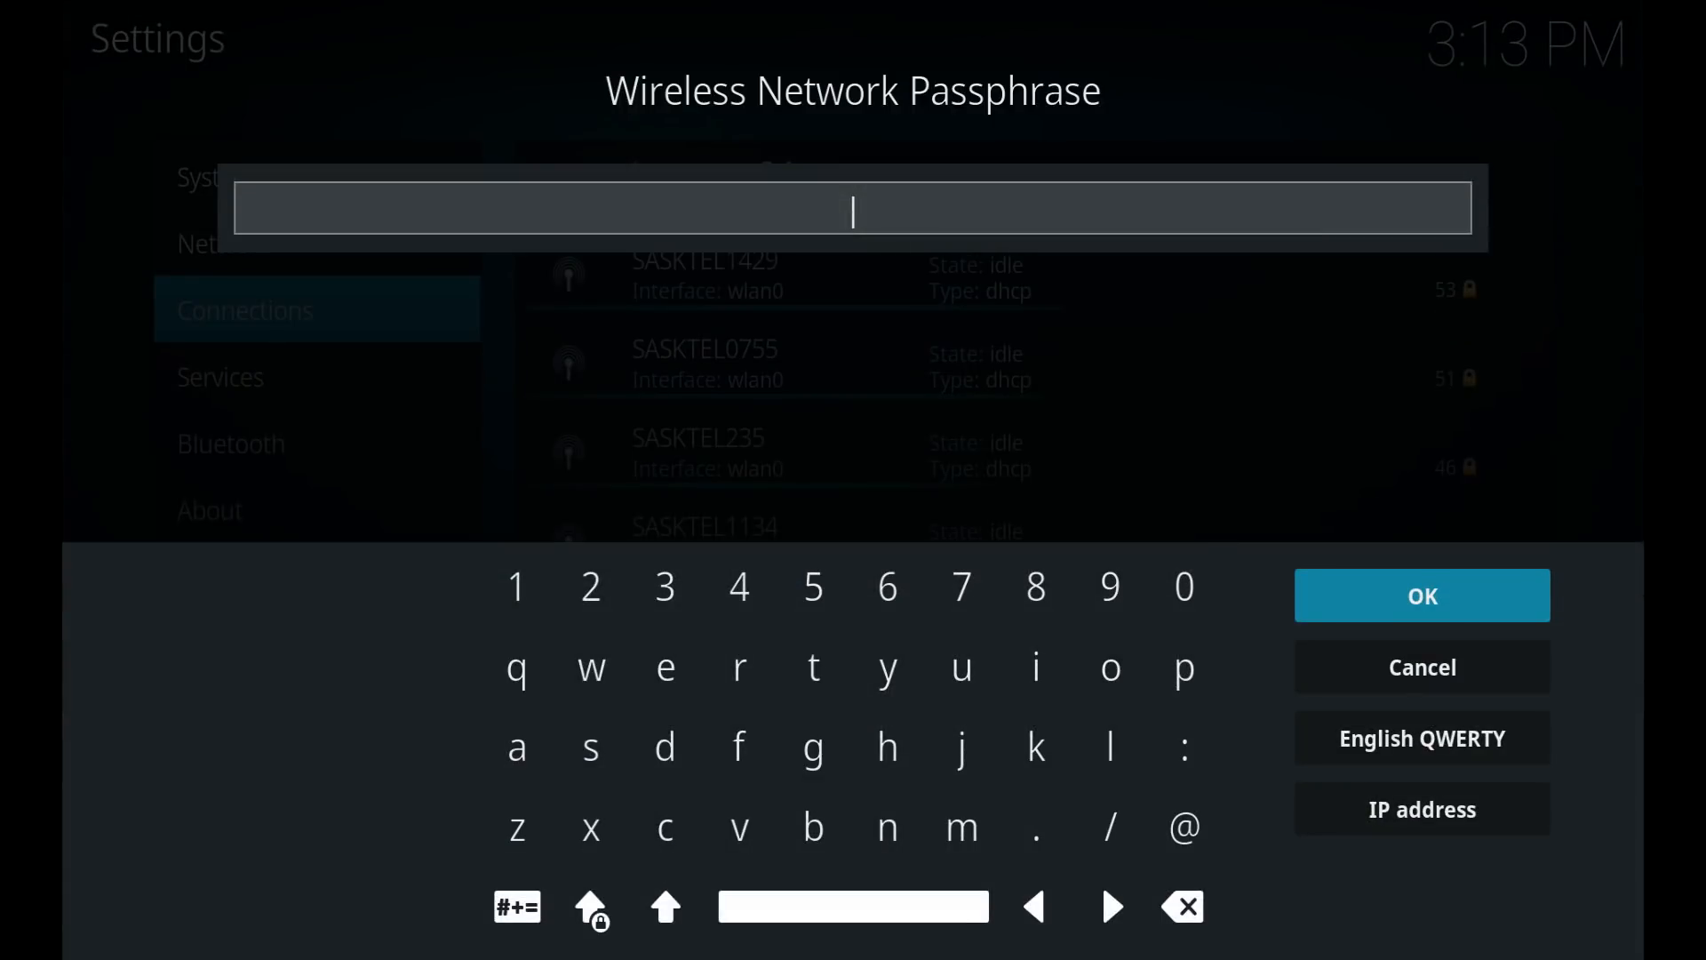
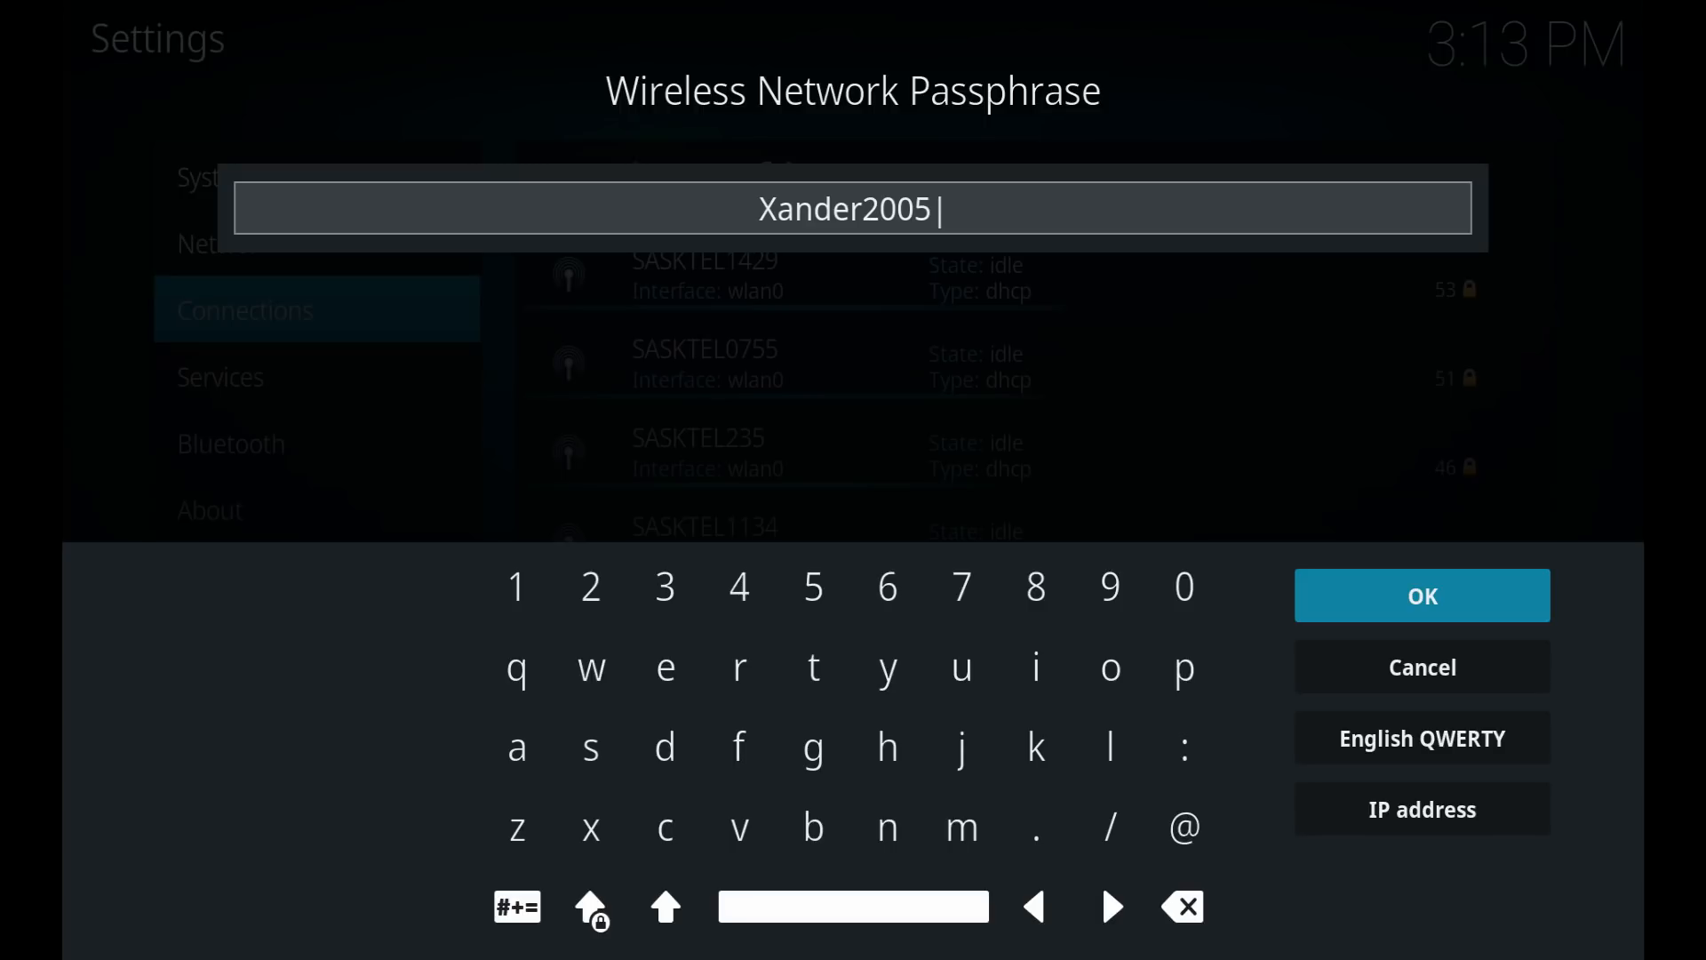
Enter the Wi-Fi passphrase and connect, getting address 172.16.1.65
key("Return")
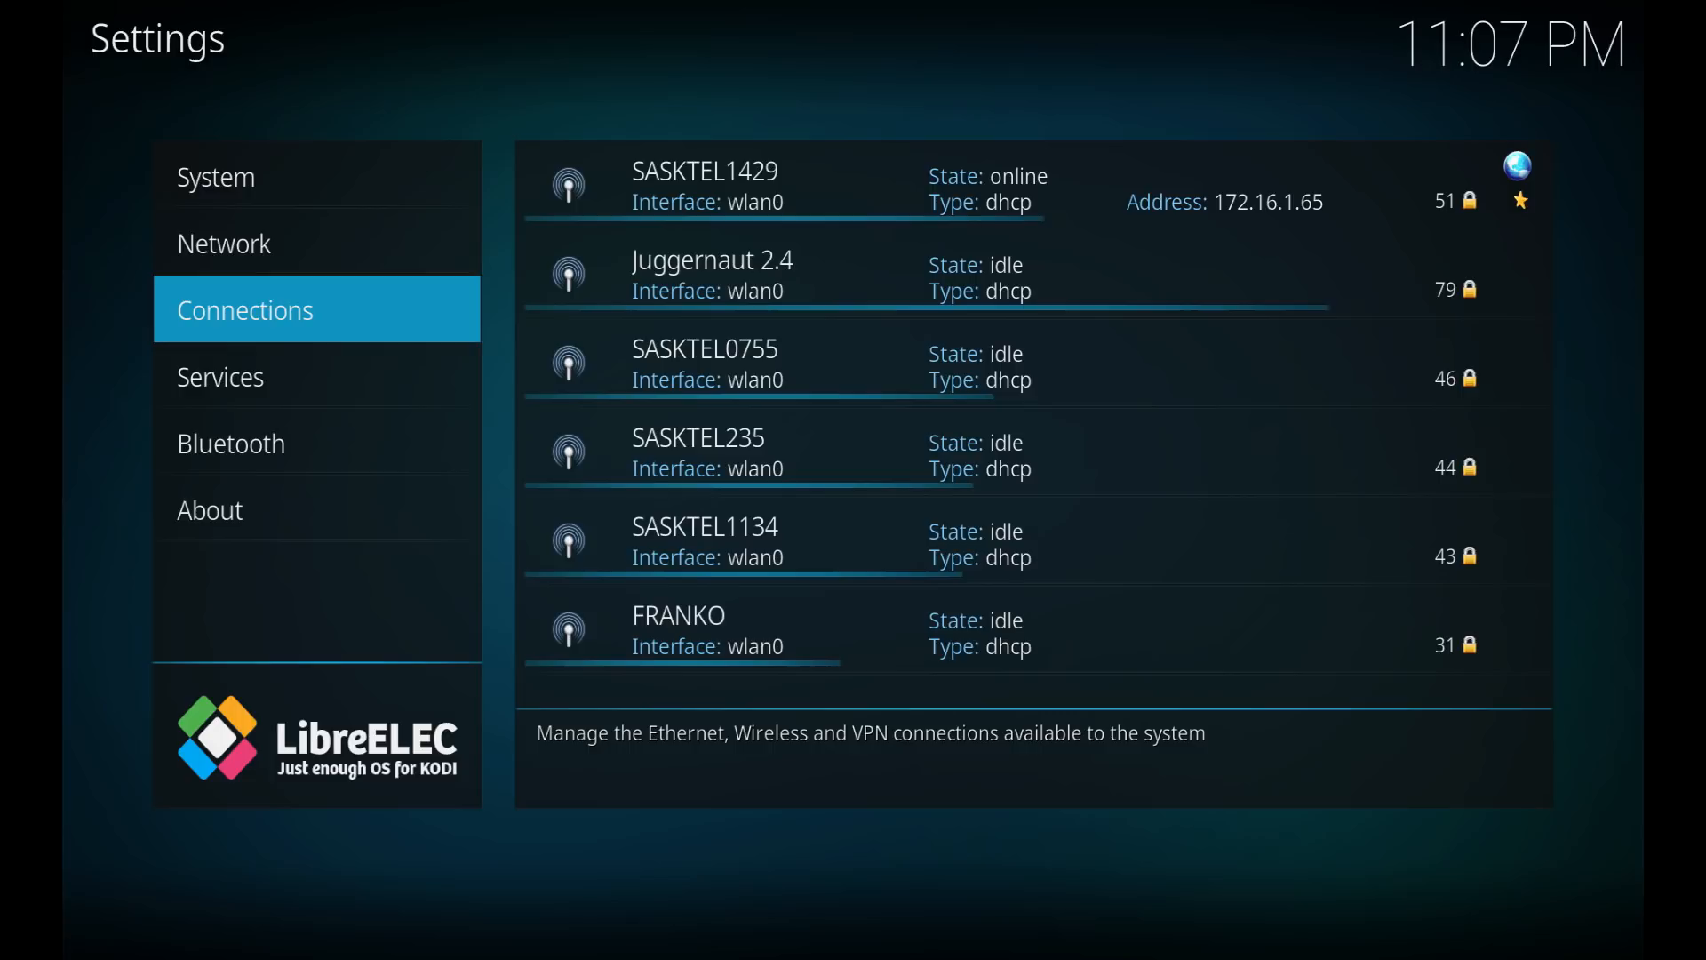
Leave LibreELEC settings for the home screen and open System settings
key("BackSpace")
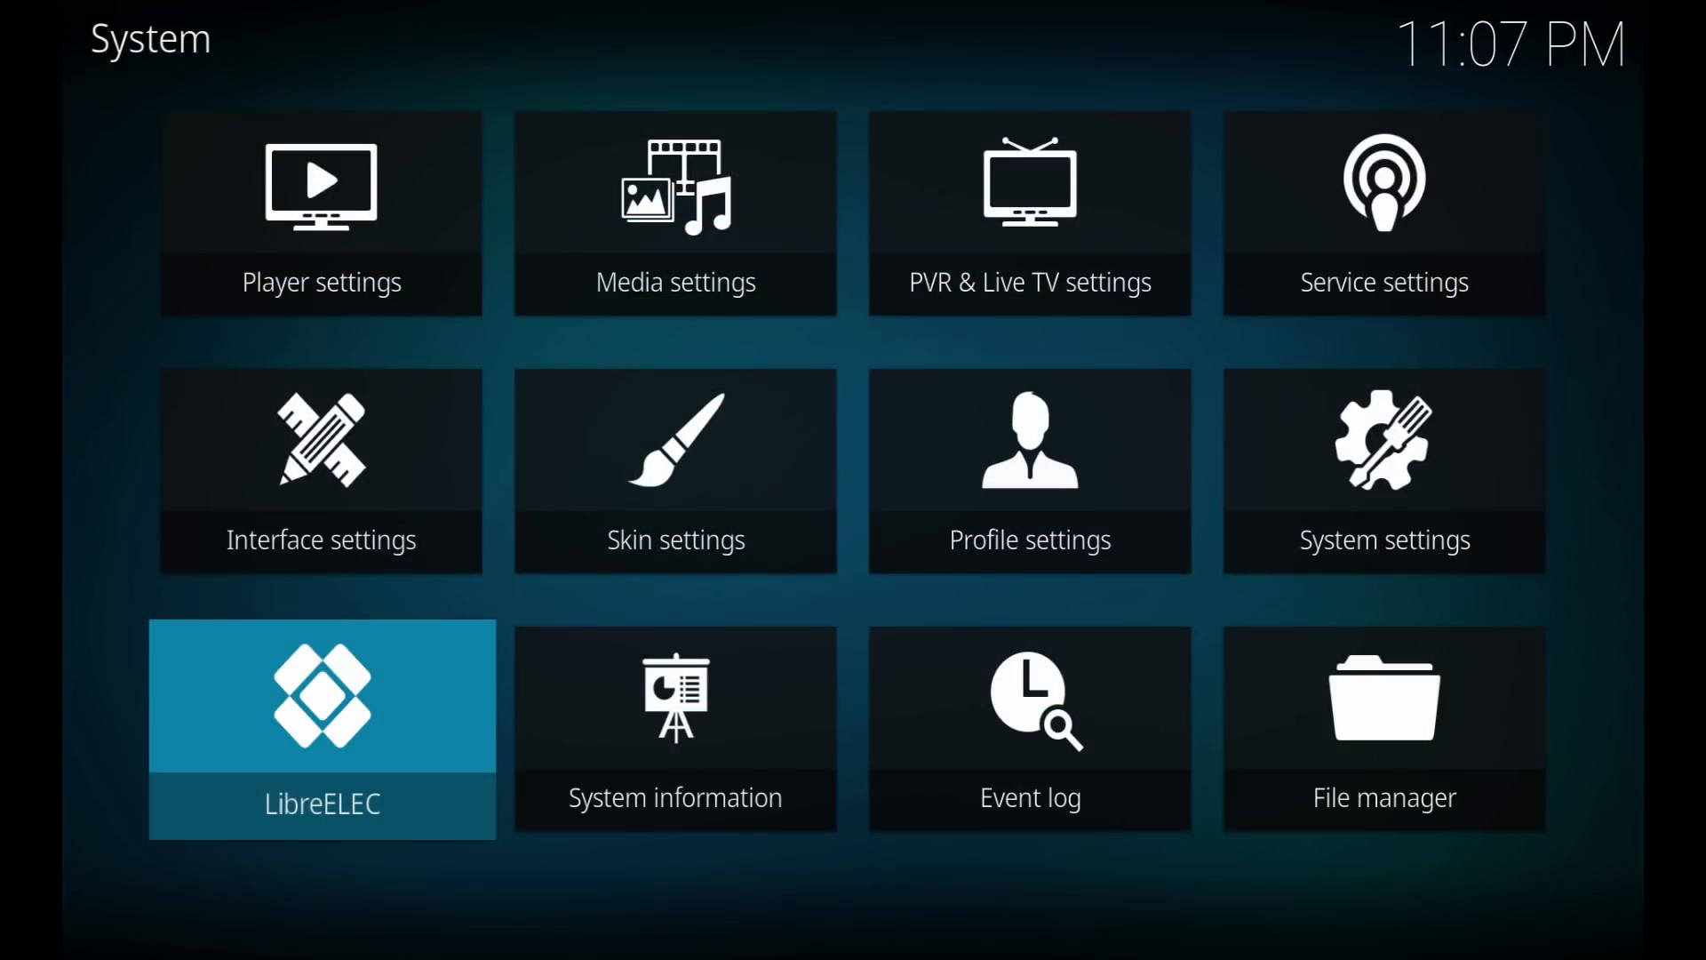
key("BackSpace")
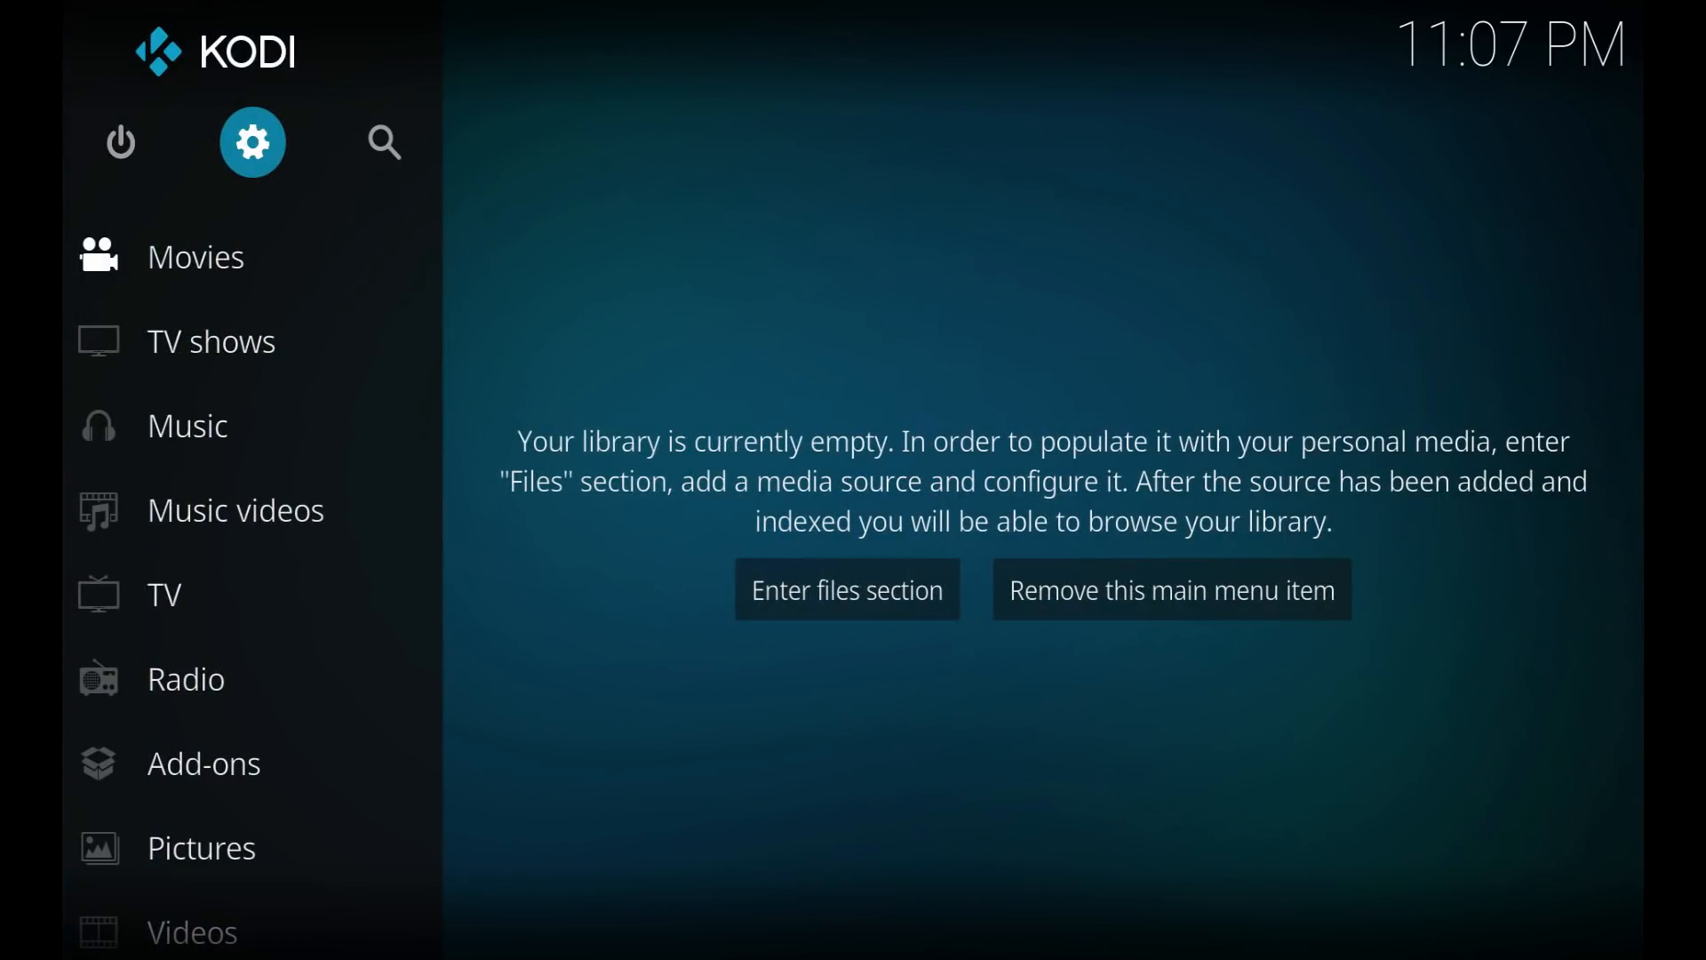
key("Down")
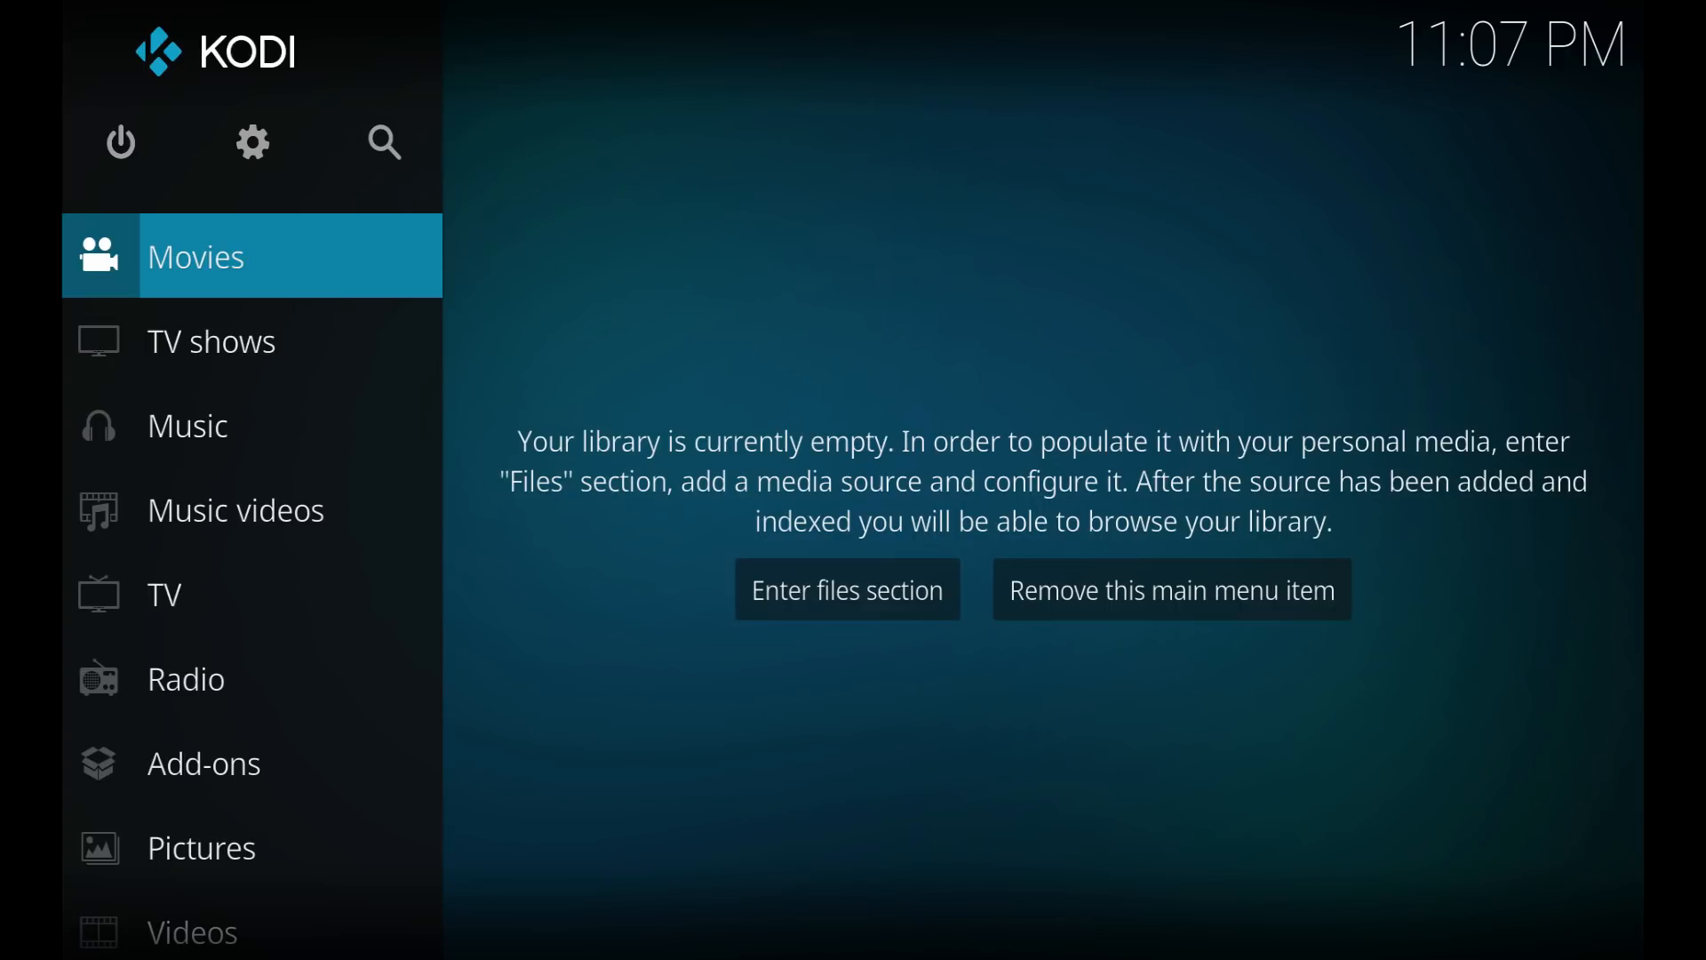
key("Up")
key("Return")
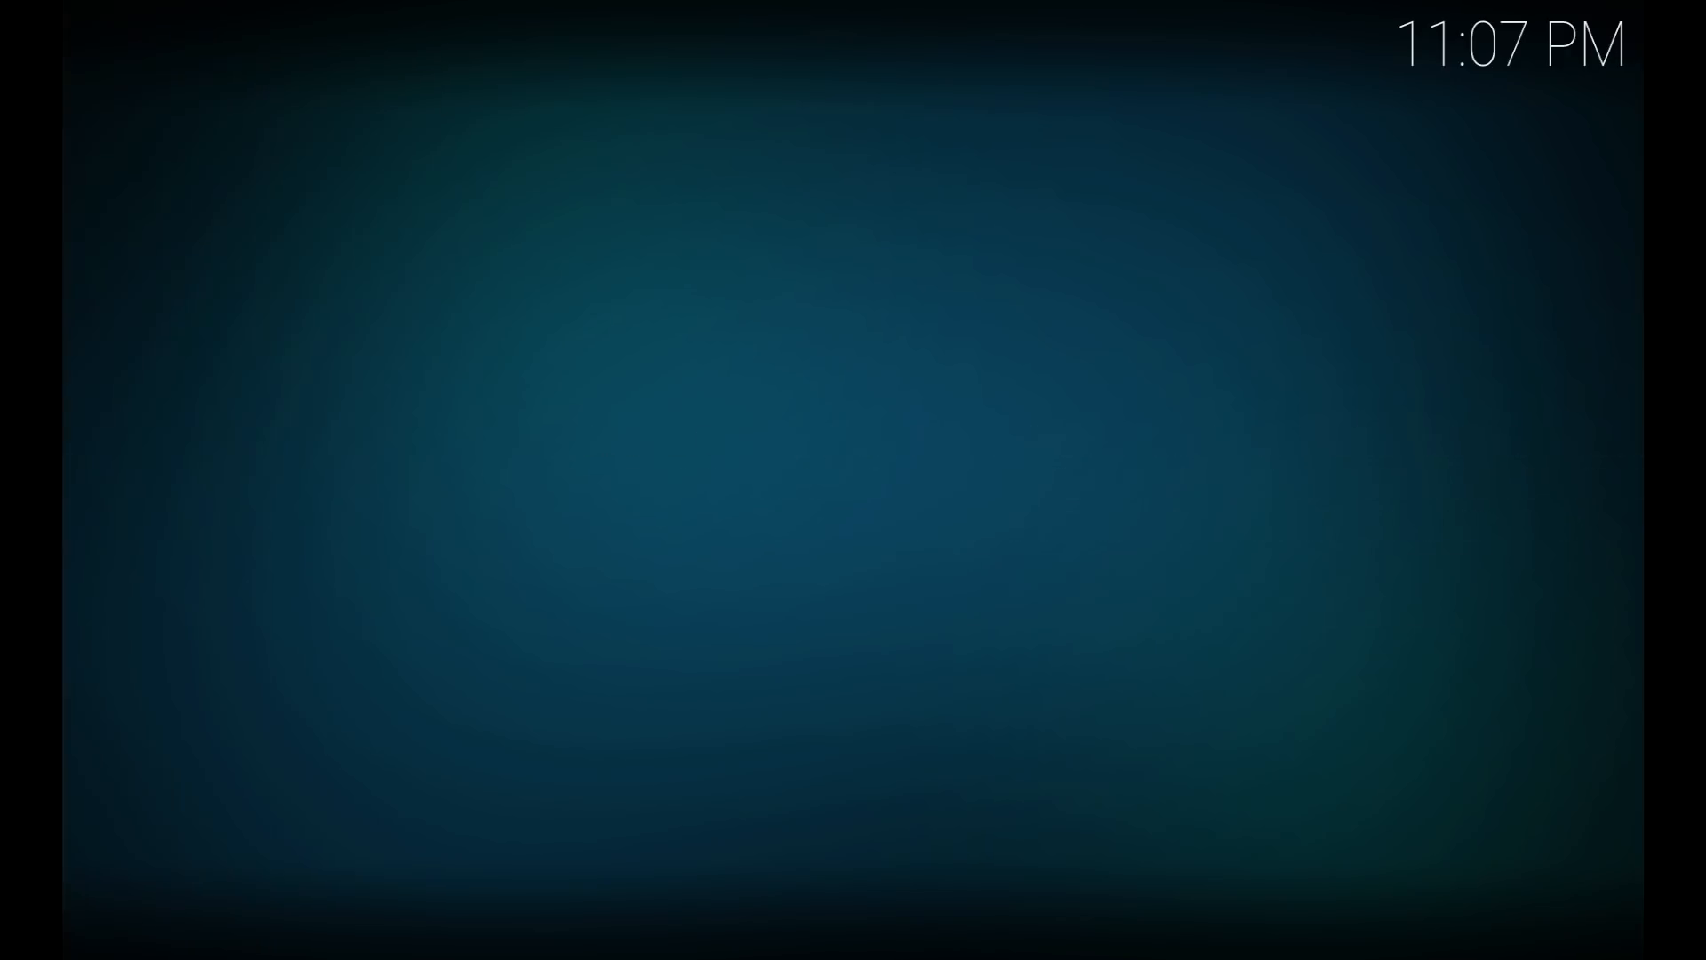
key("Up")
key("Right")
key("Right")
Turn on Unknown sources under Add-ons, accept the warning, and back out to the overview
key("Right")
key("Right")
key("Left")
key("Return")
key("Down")
key("Down")
key("Down")
key("Down")
key("Down")
key("Right")
key("Down")
key("Down")
key("Return")
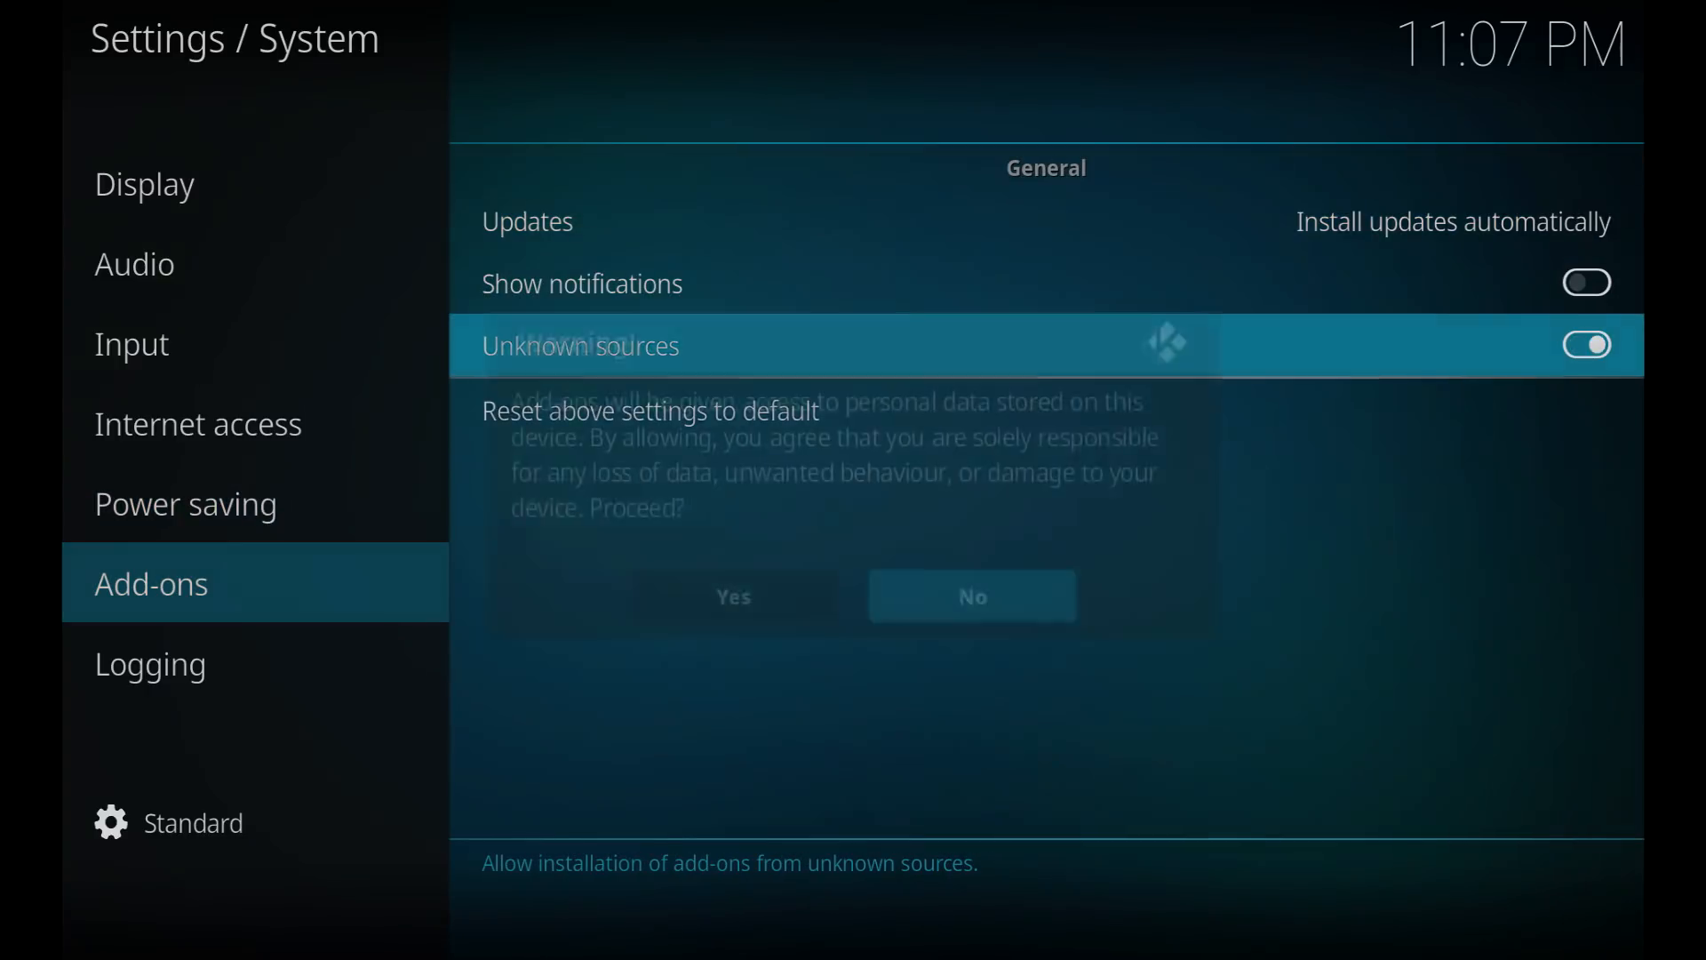
key("Left")
key("Return")
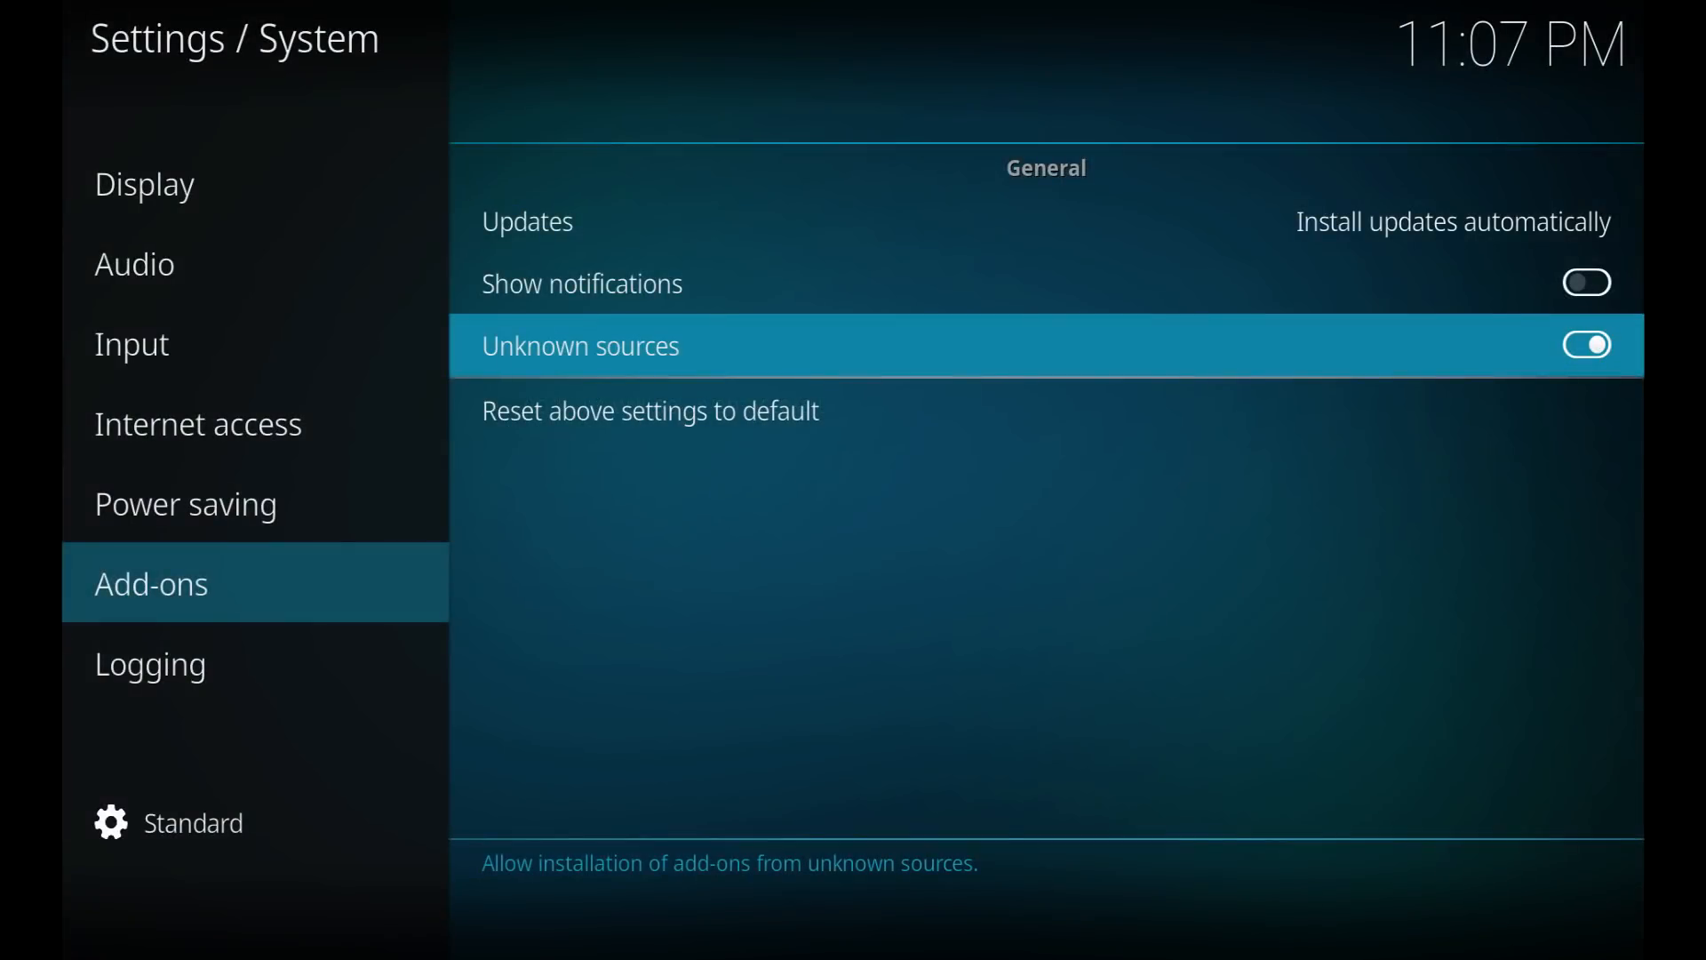
key("Escape")
key("Down")
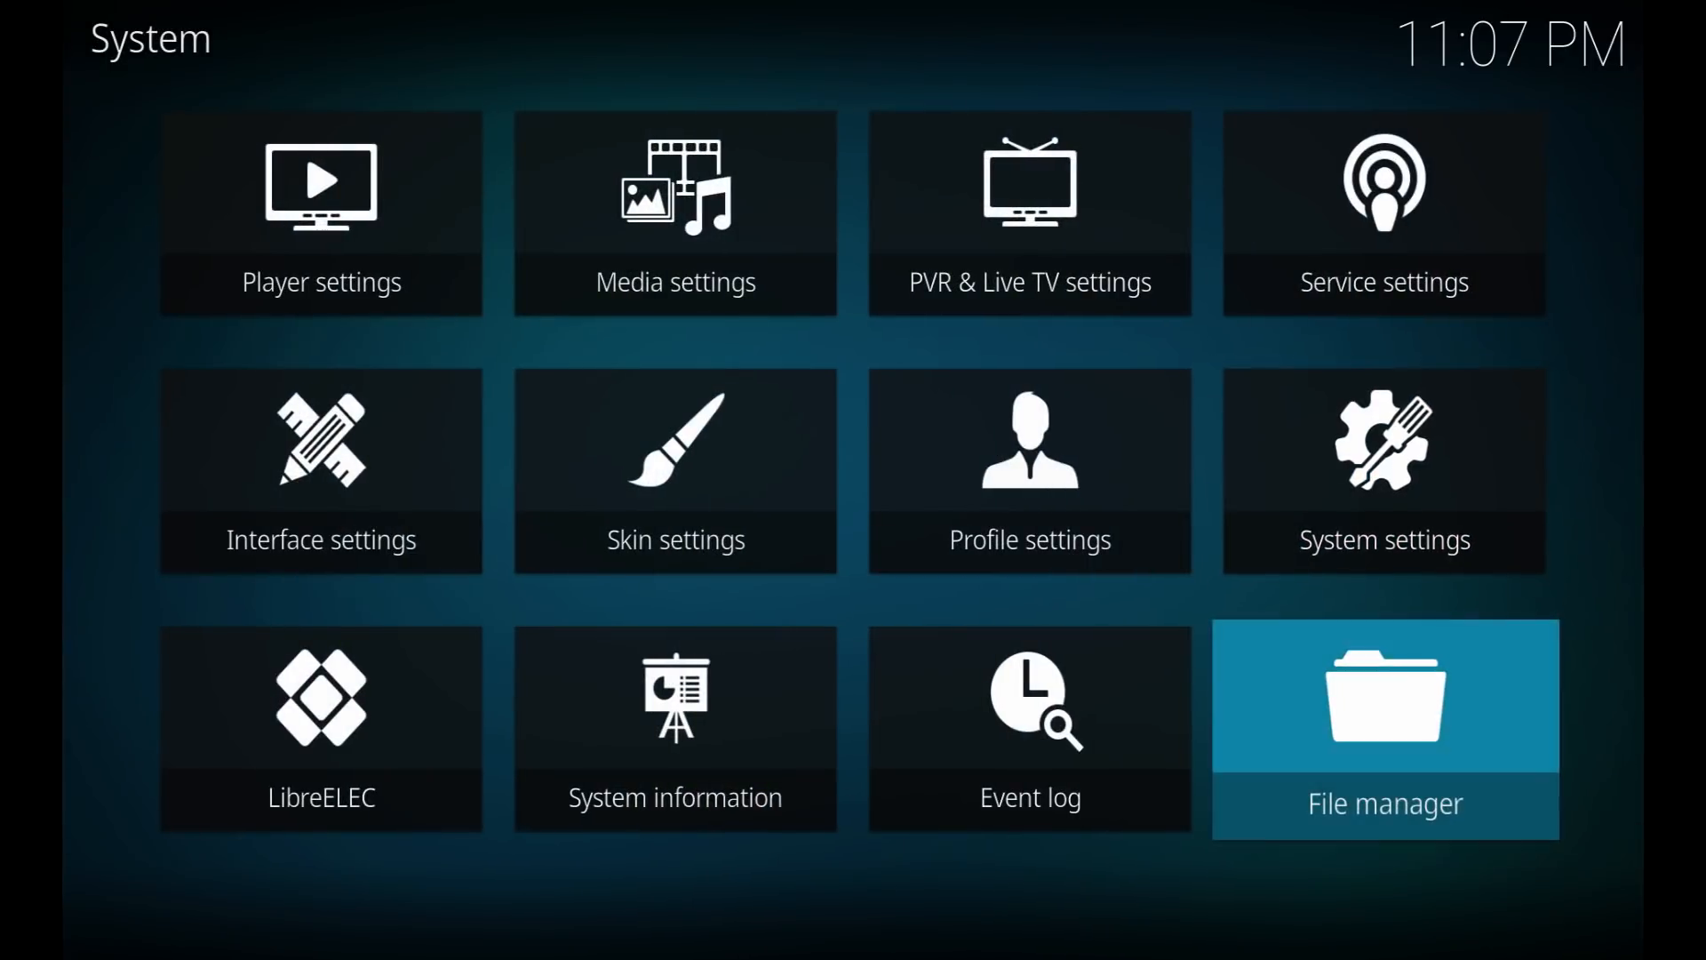
key("Return")
key("Right")
key("Down")
key("Return")
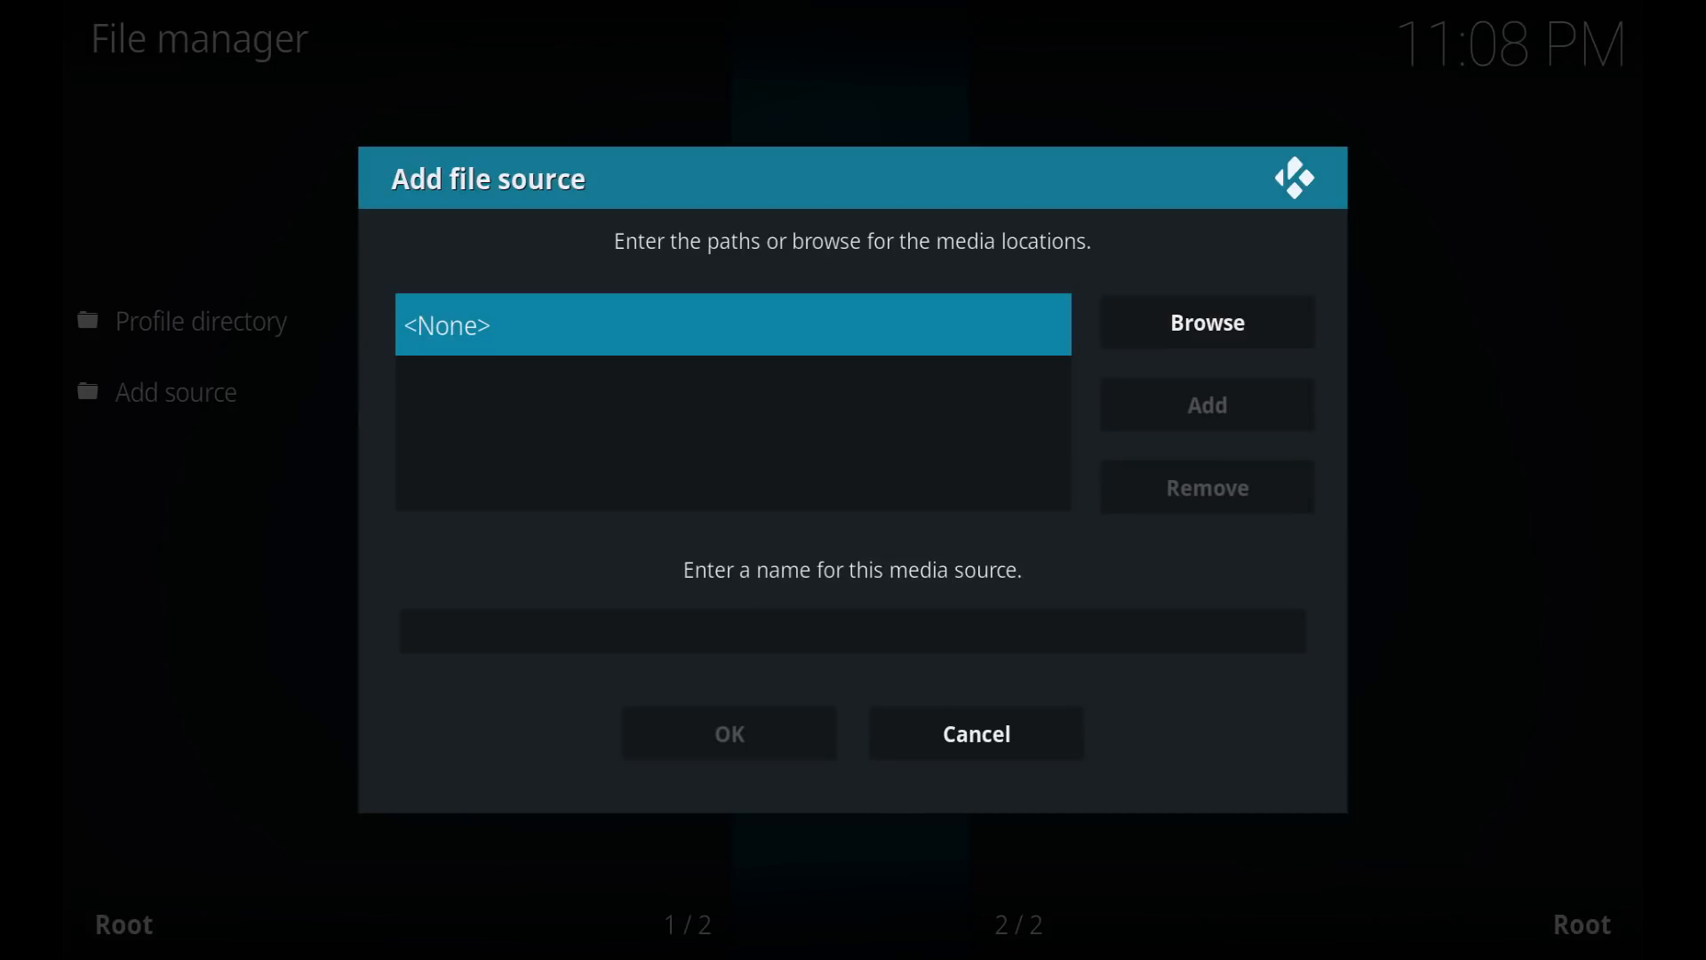
key("Return")
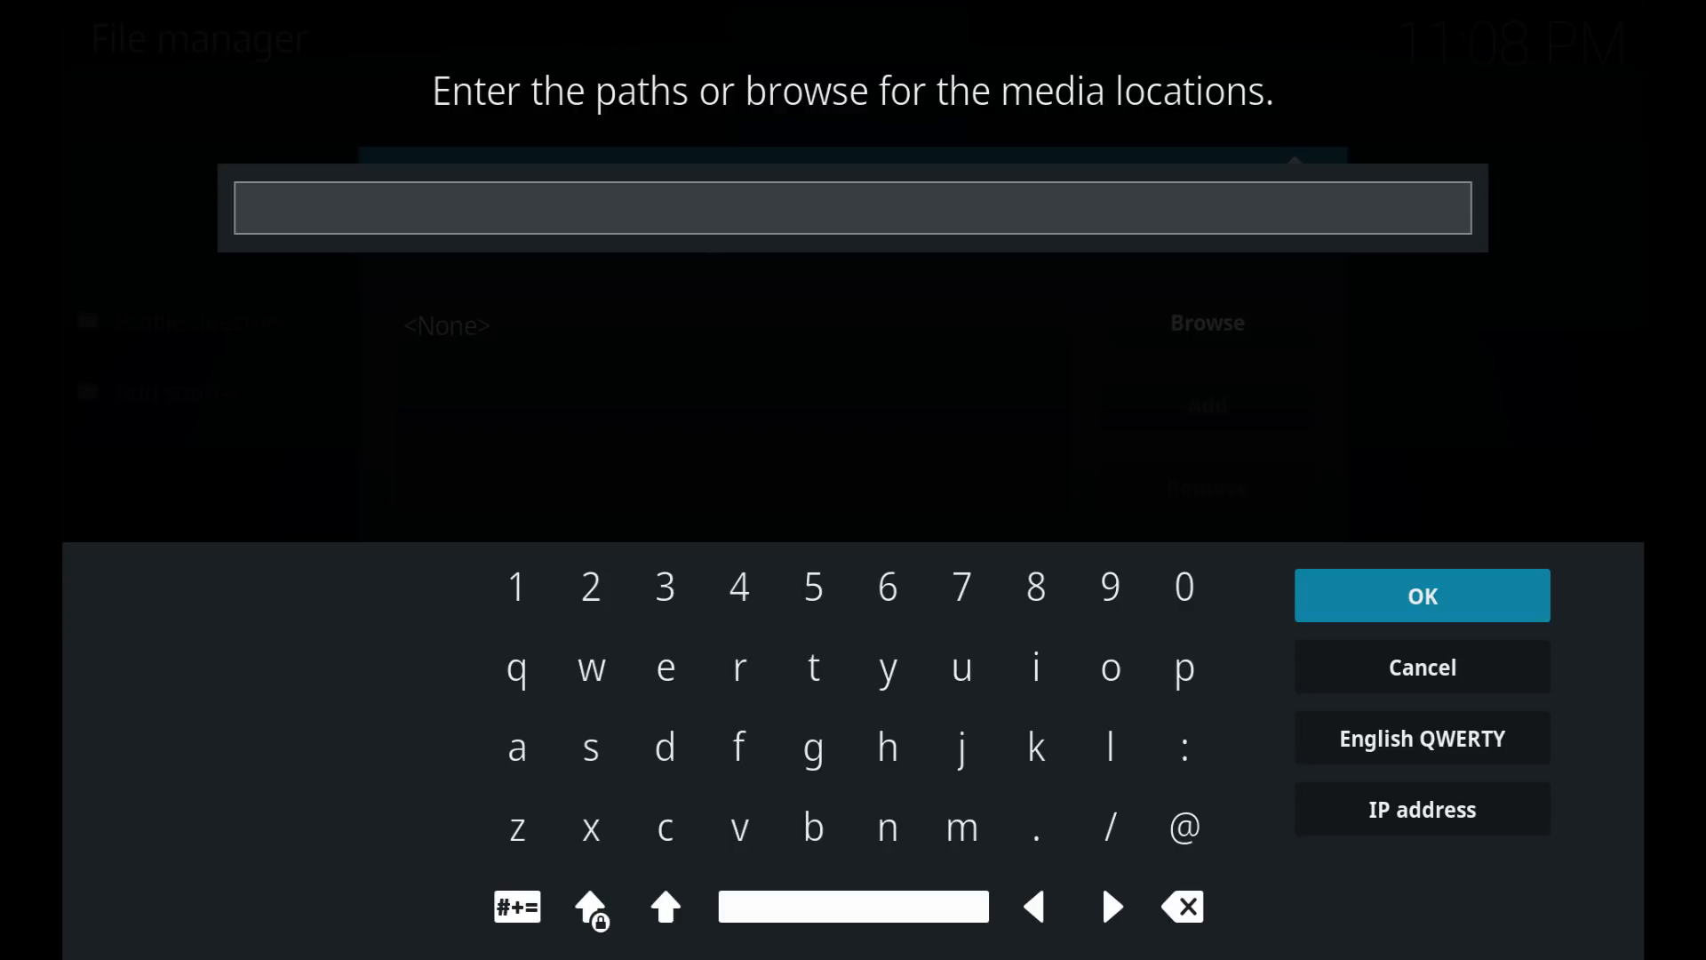
type("https://repo.supremebuilds.com")
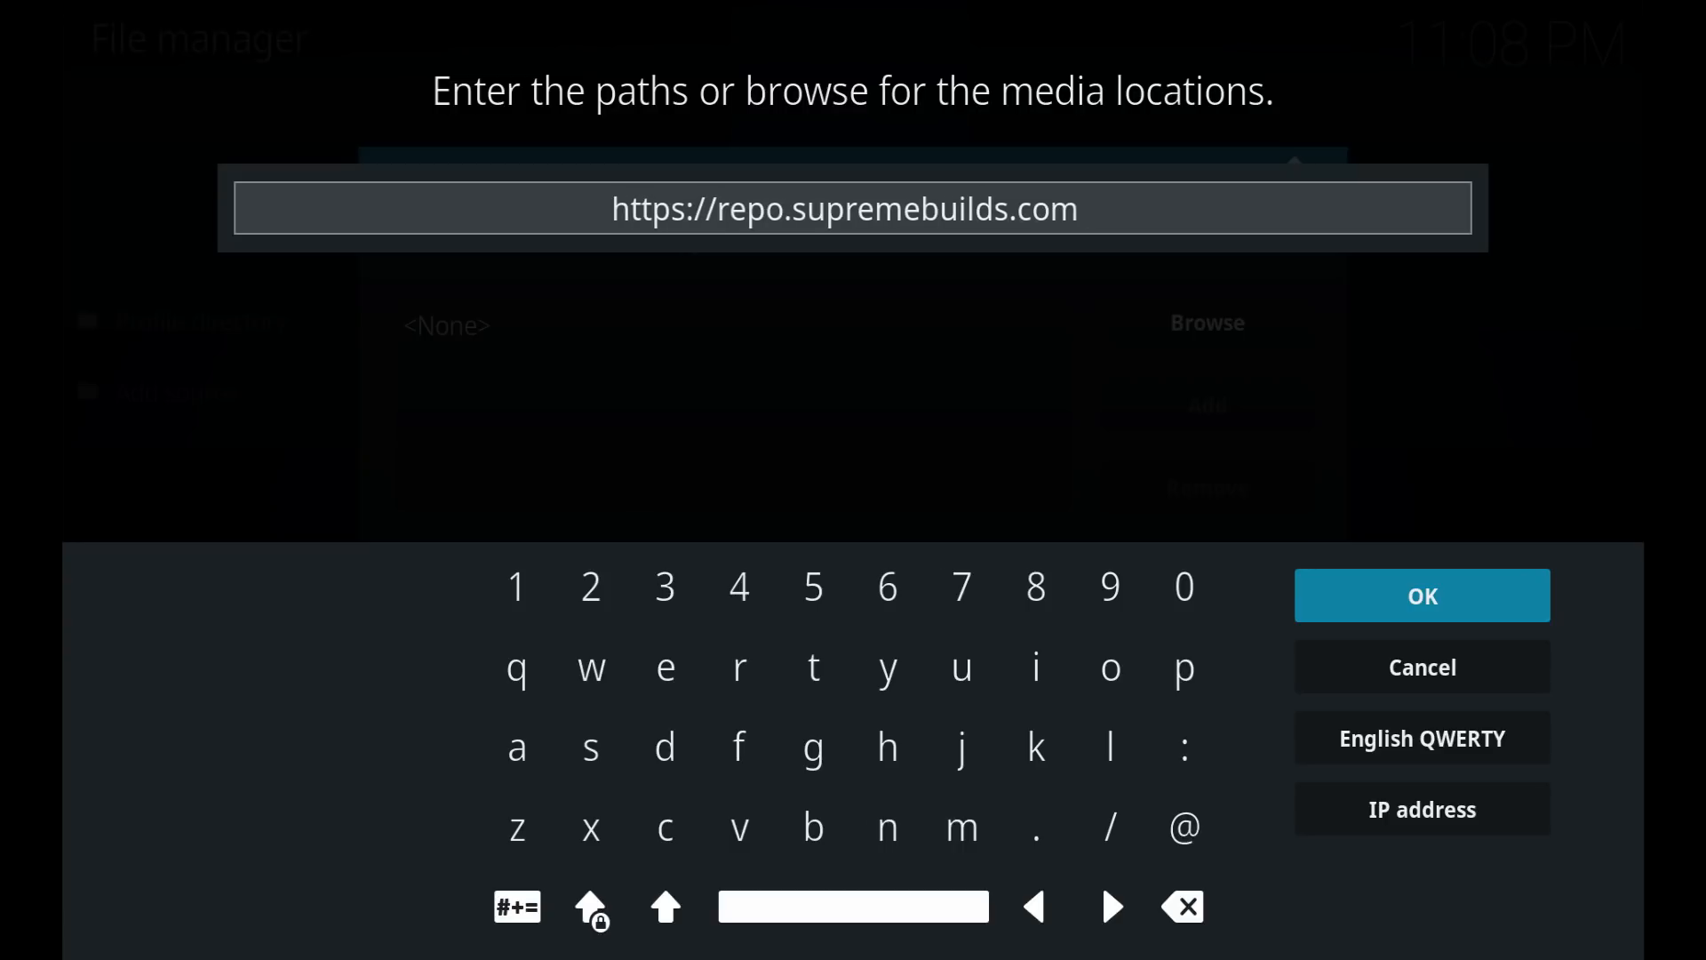
key("Return")
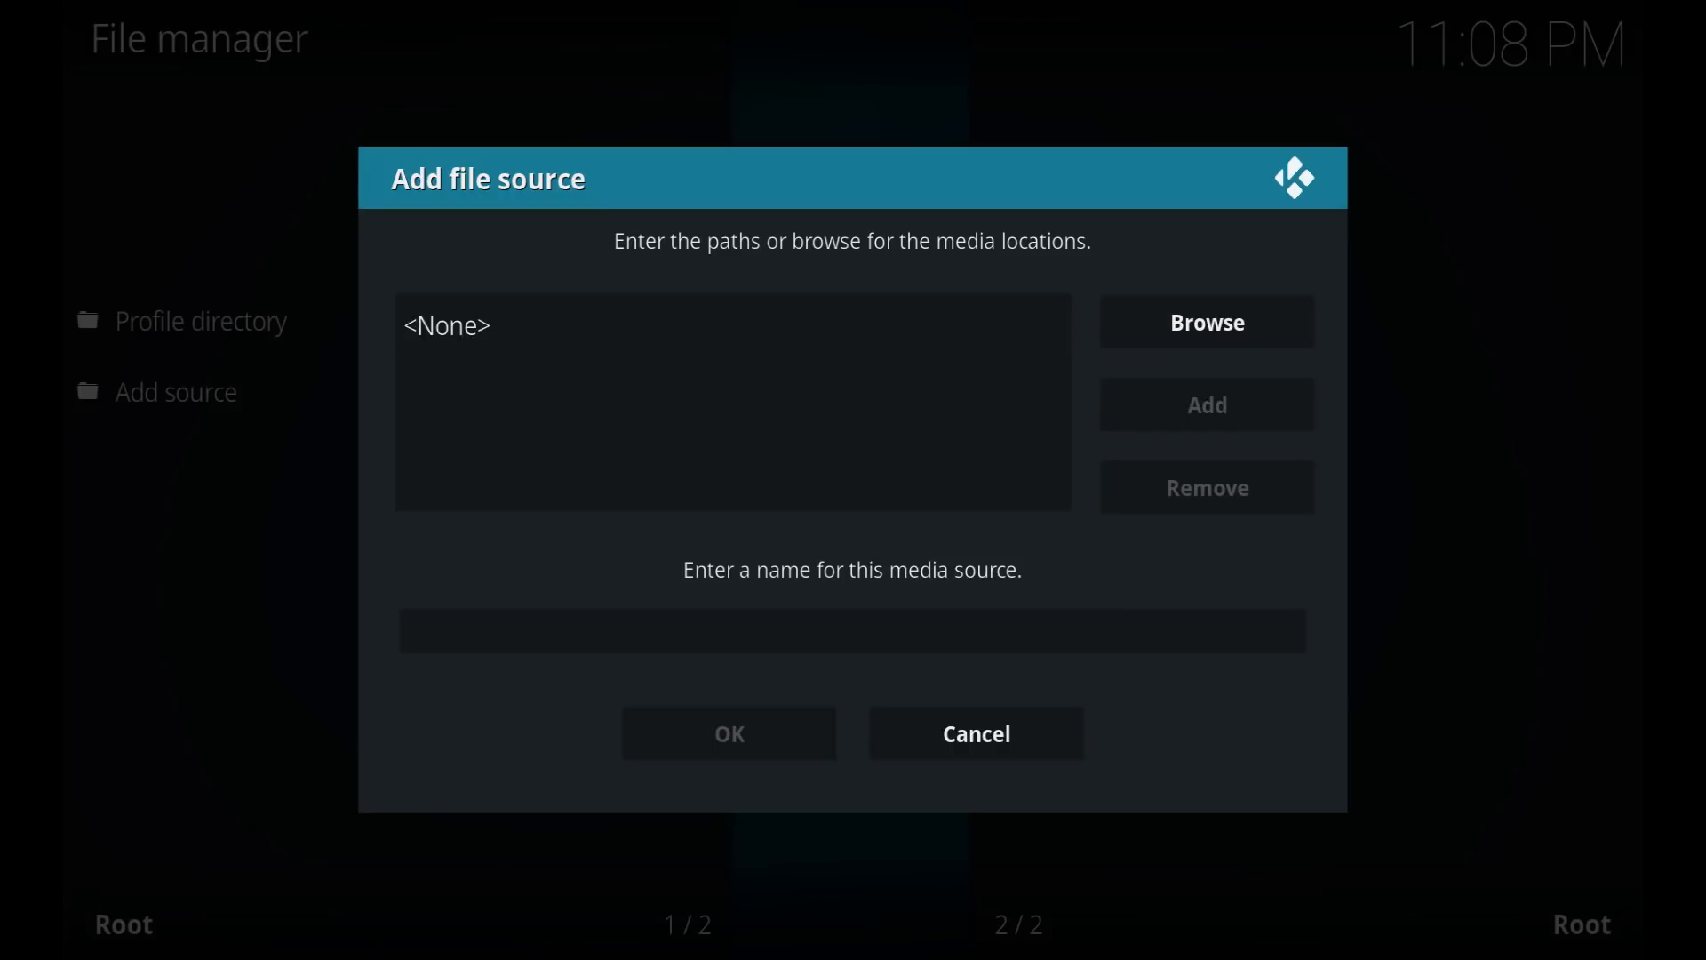
Name the source 'Supreme Builds', save it, and return to the home menu
key("Down")
type("Sup")
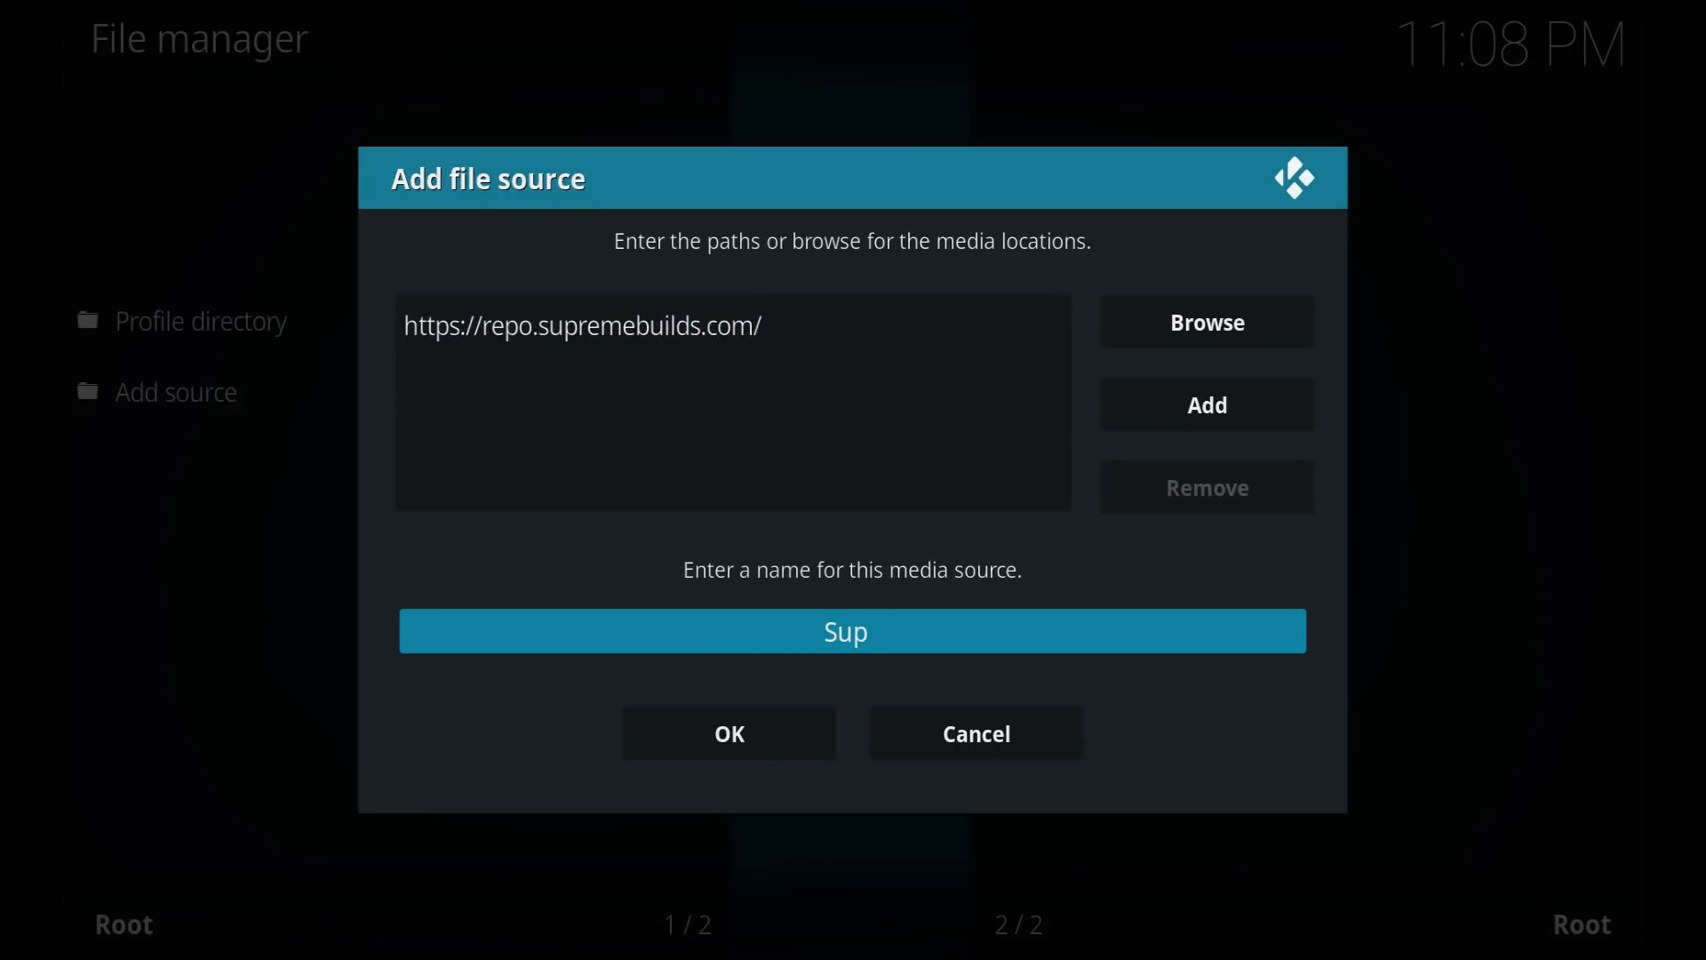
type("reme B")
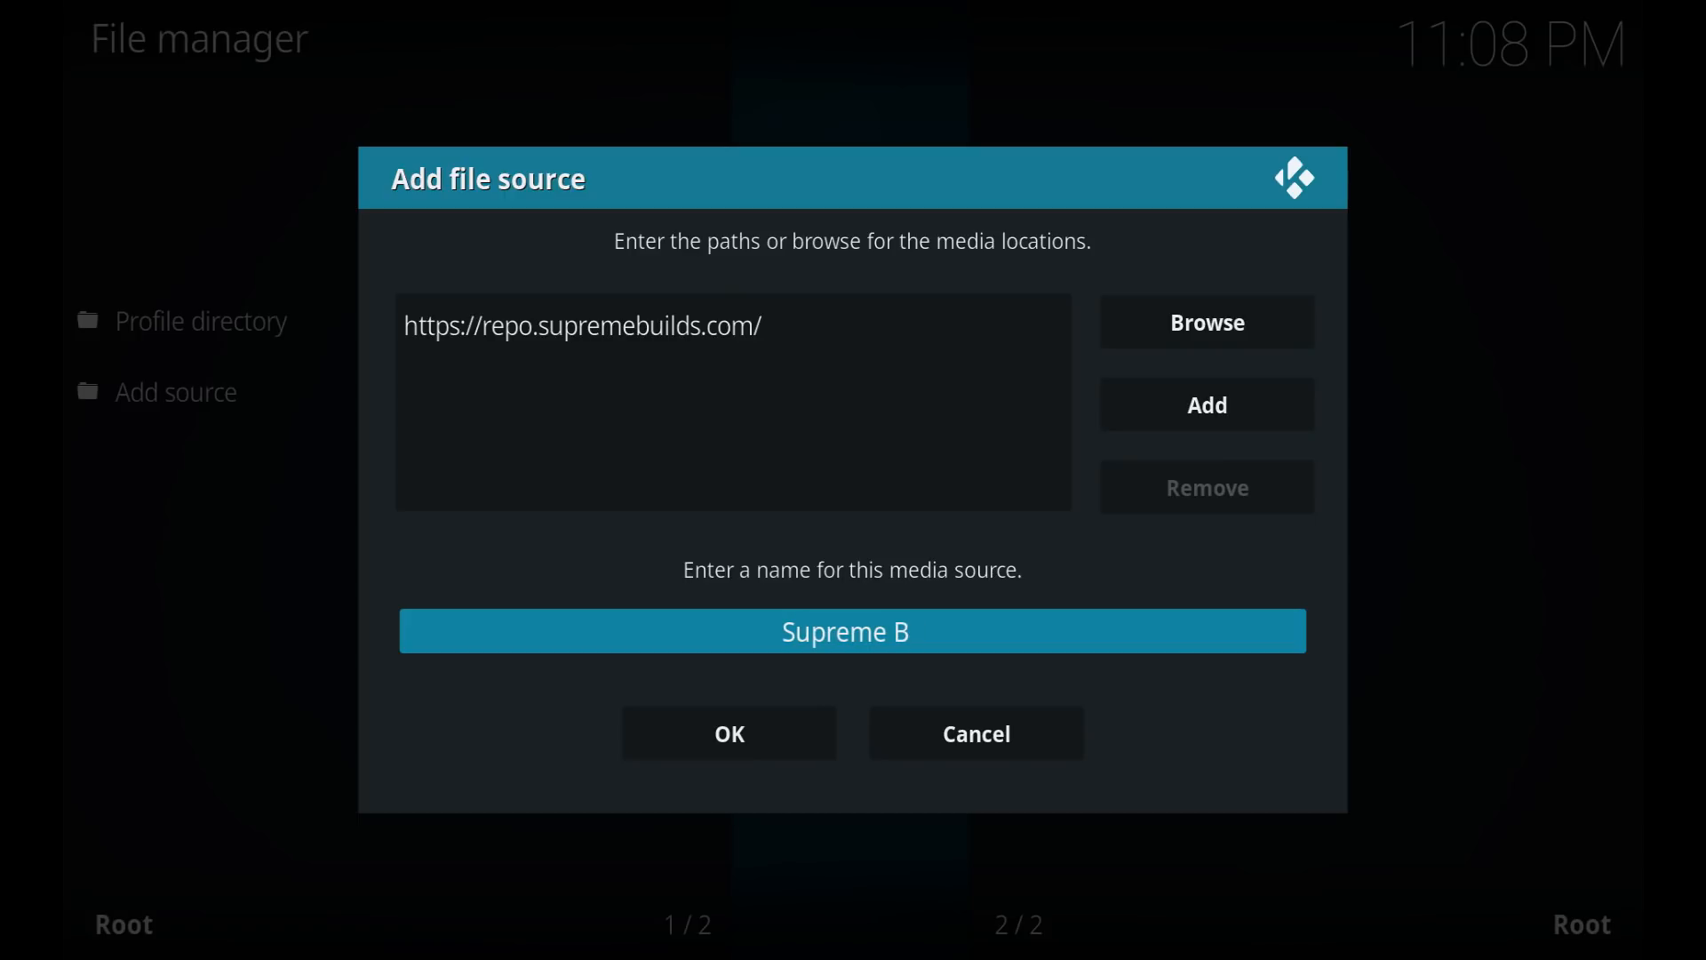
type("uilds")
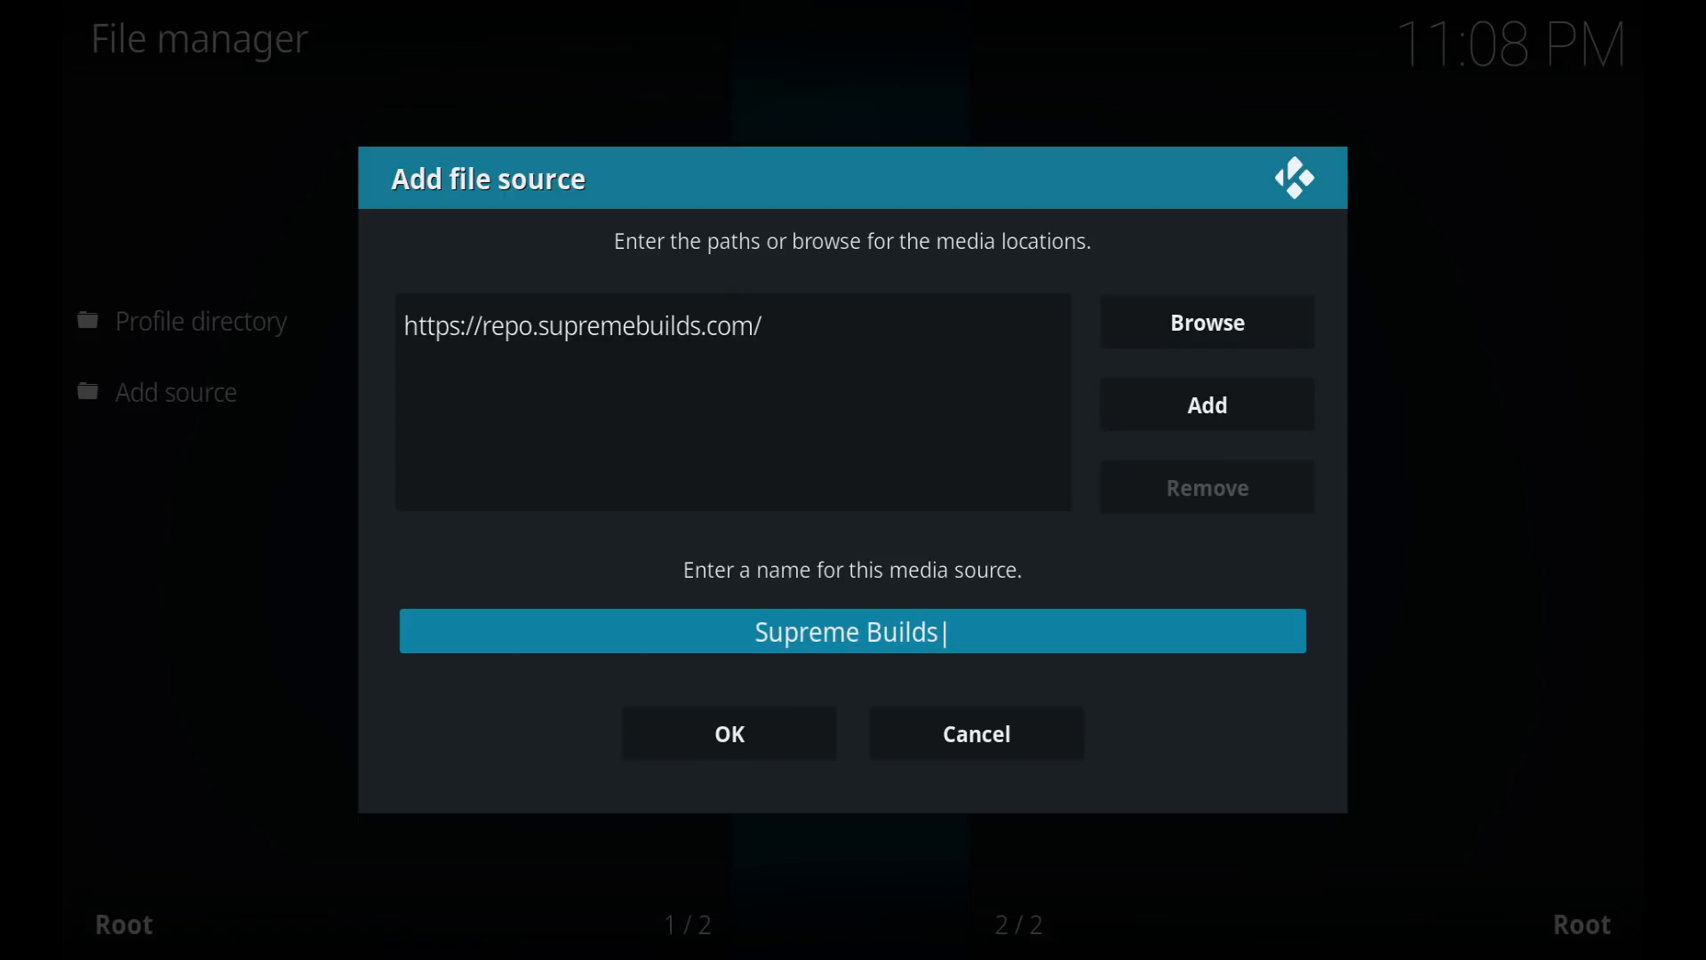
key("Down")
key("Return")
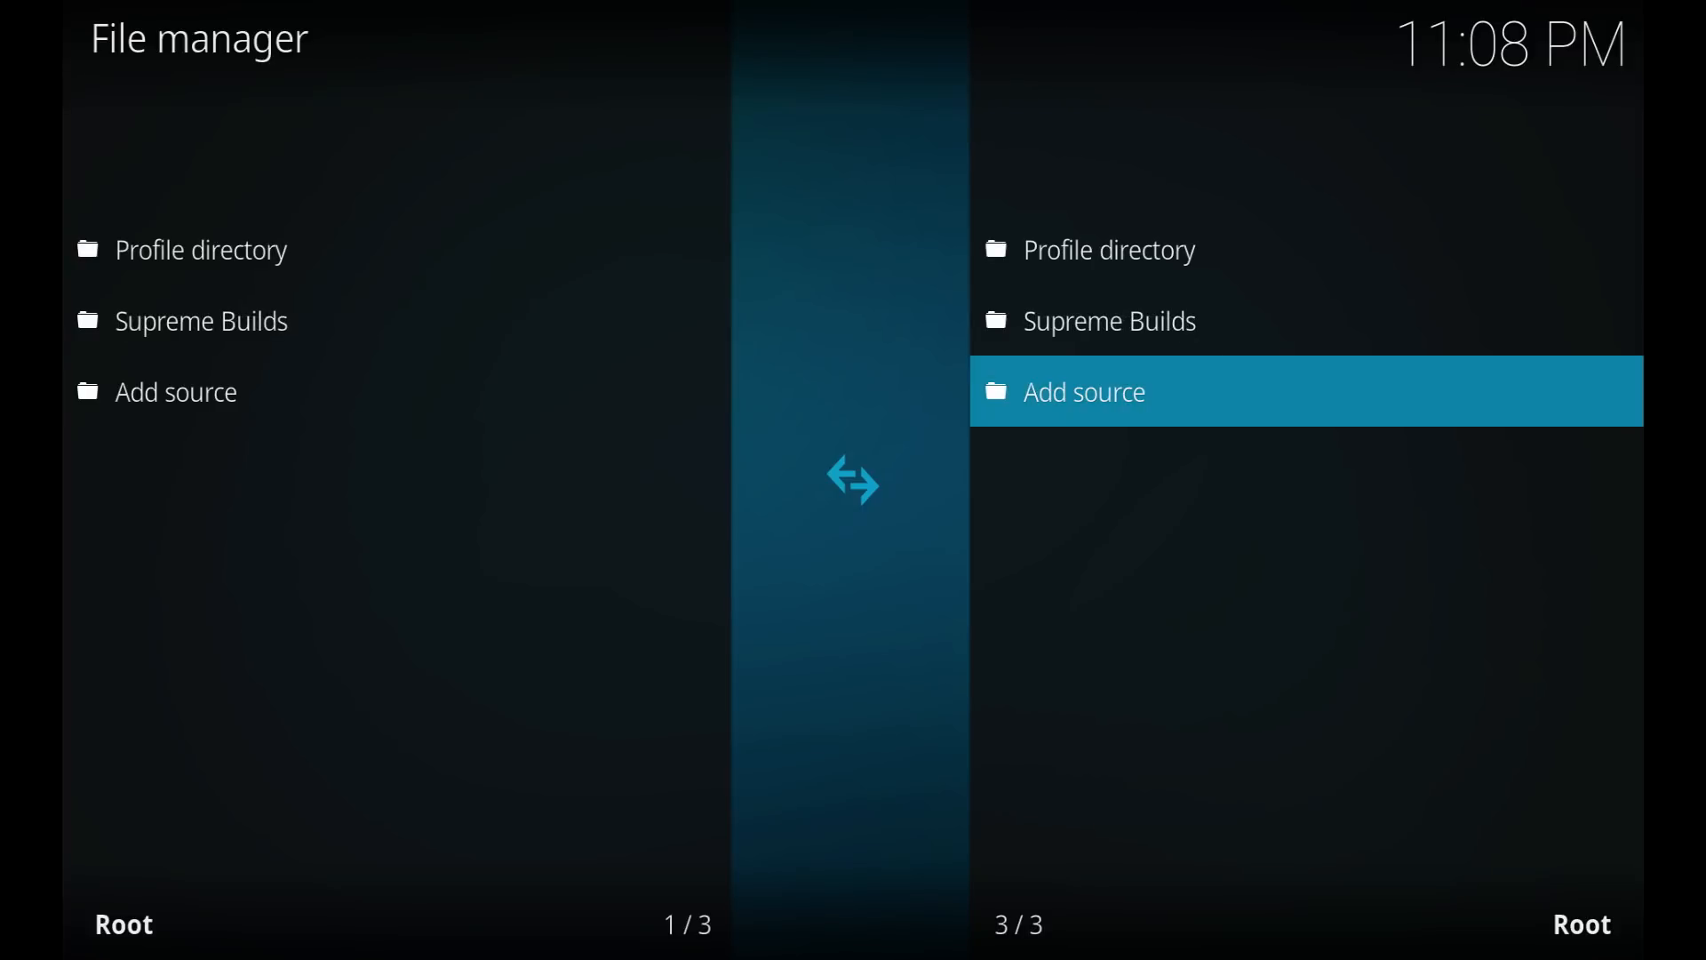
key("Escape")
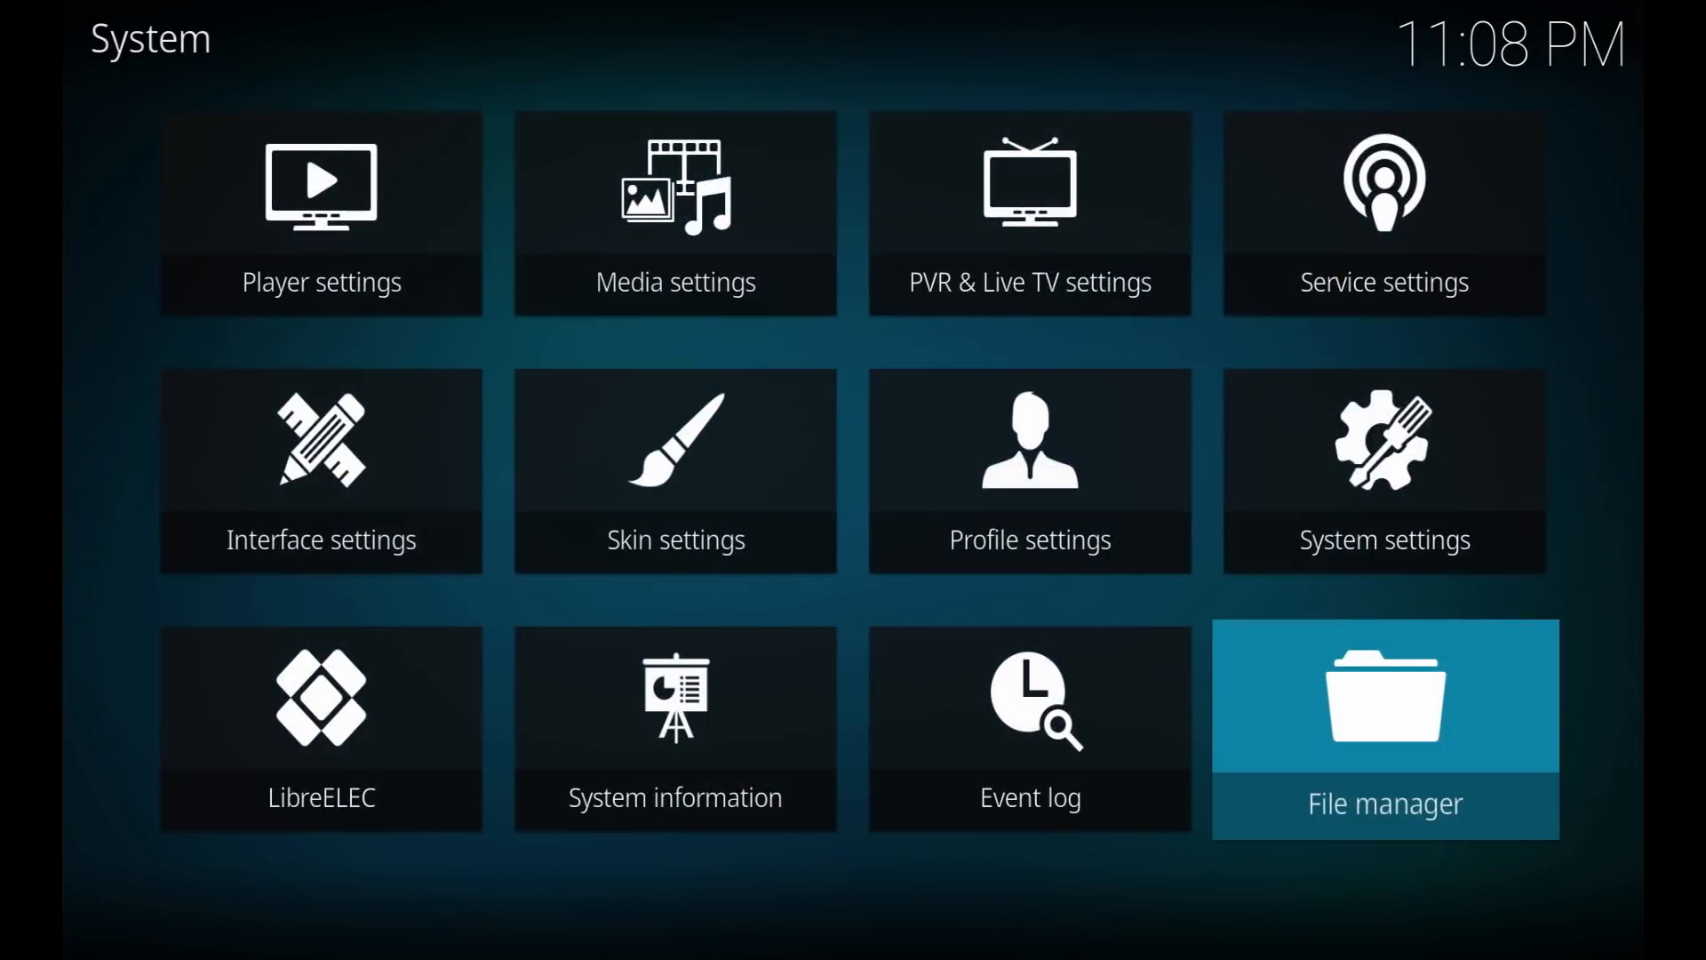
key("Escape")
key("Down")
key("Down")
key("Down")
key("Down")
key("Down")
key("Down")
key("Down")
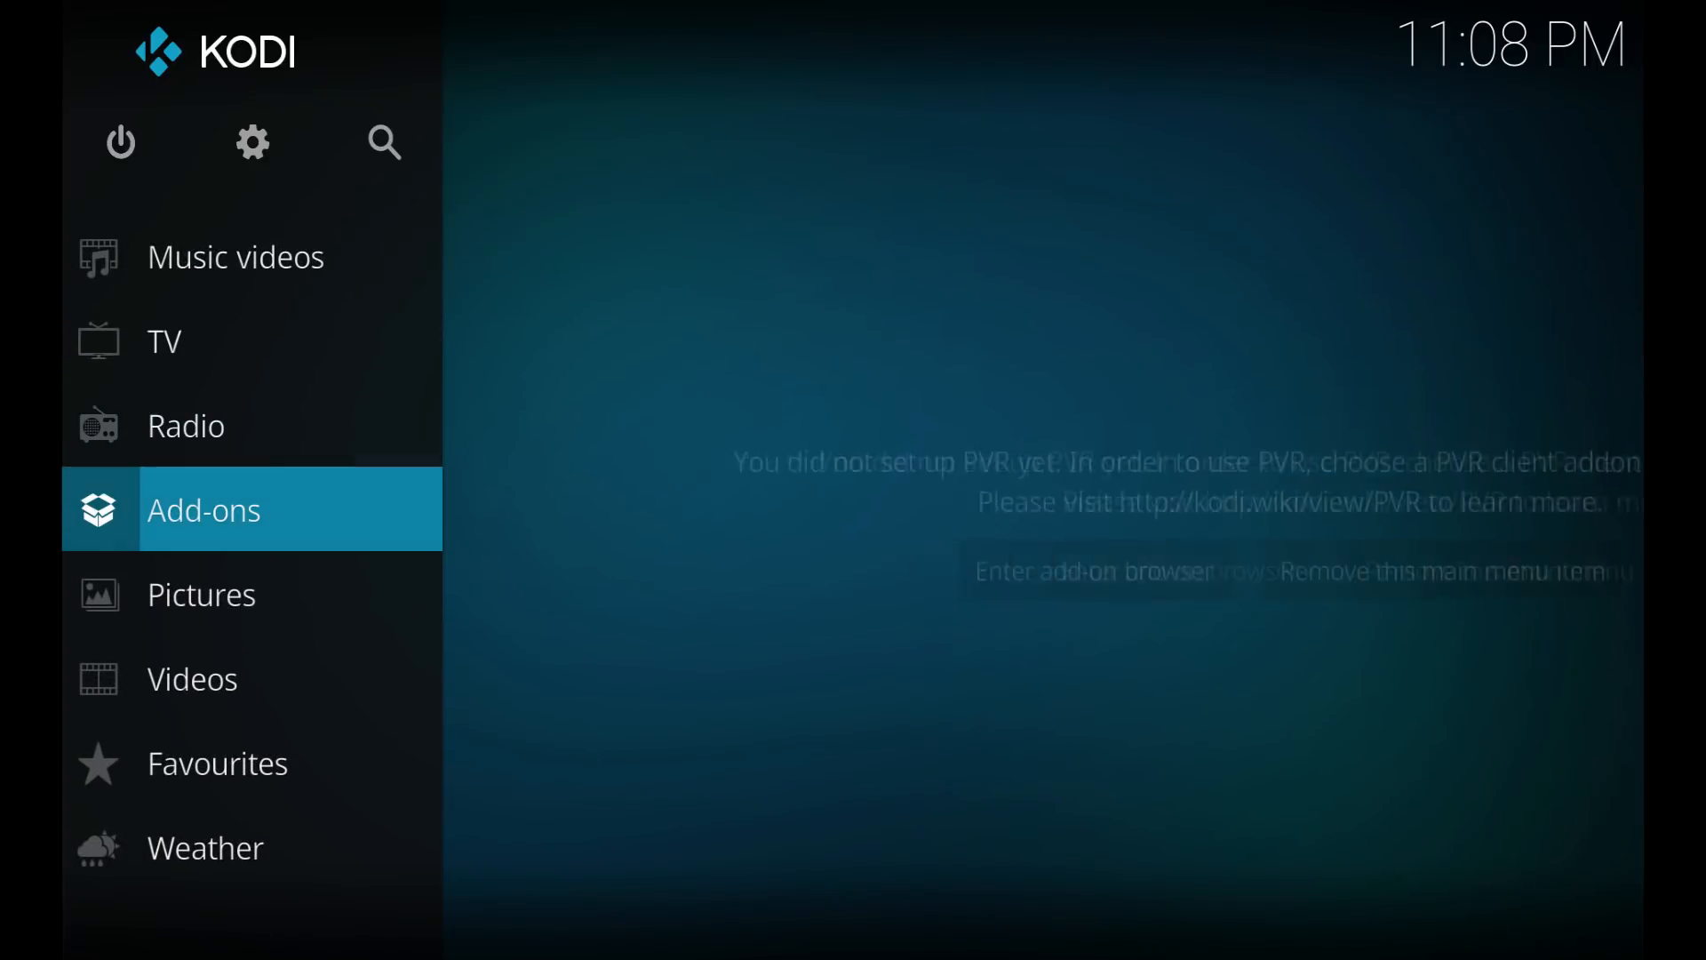
Install repository.supremebuilds-1.0.0.zip from the Supreme Builds source via Install from zip file
key("Return")
key("Up")
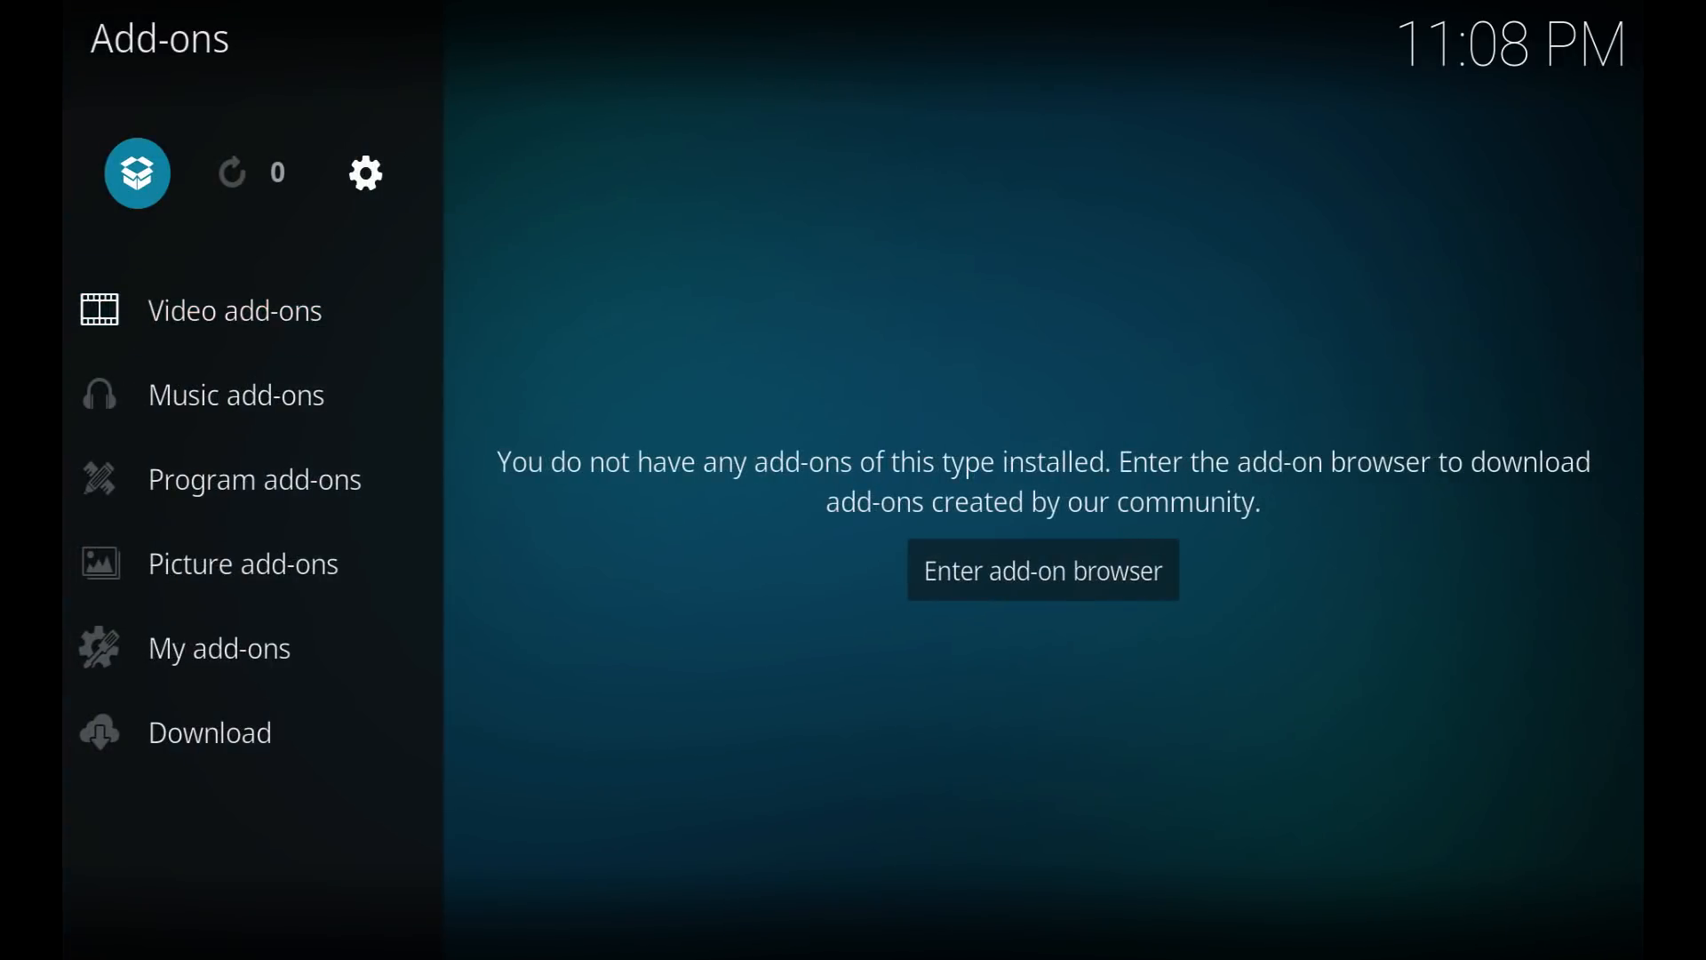
key("Return")
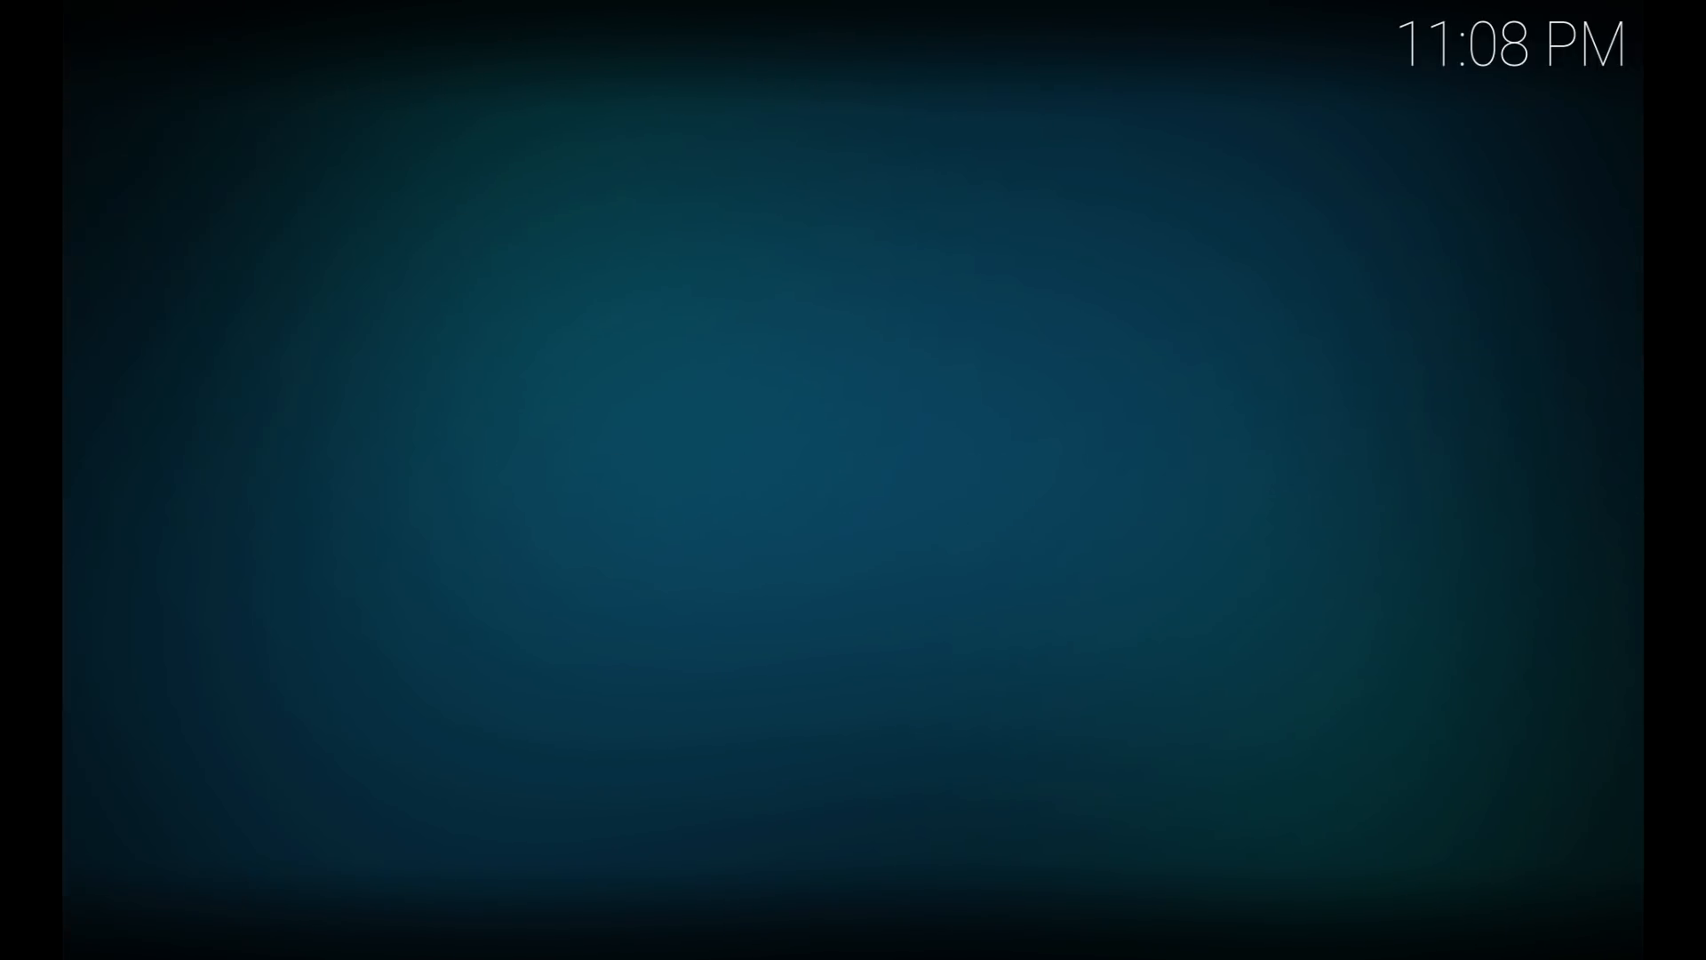
key("Down")
key("Down")
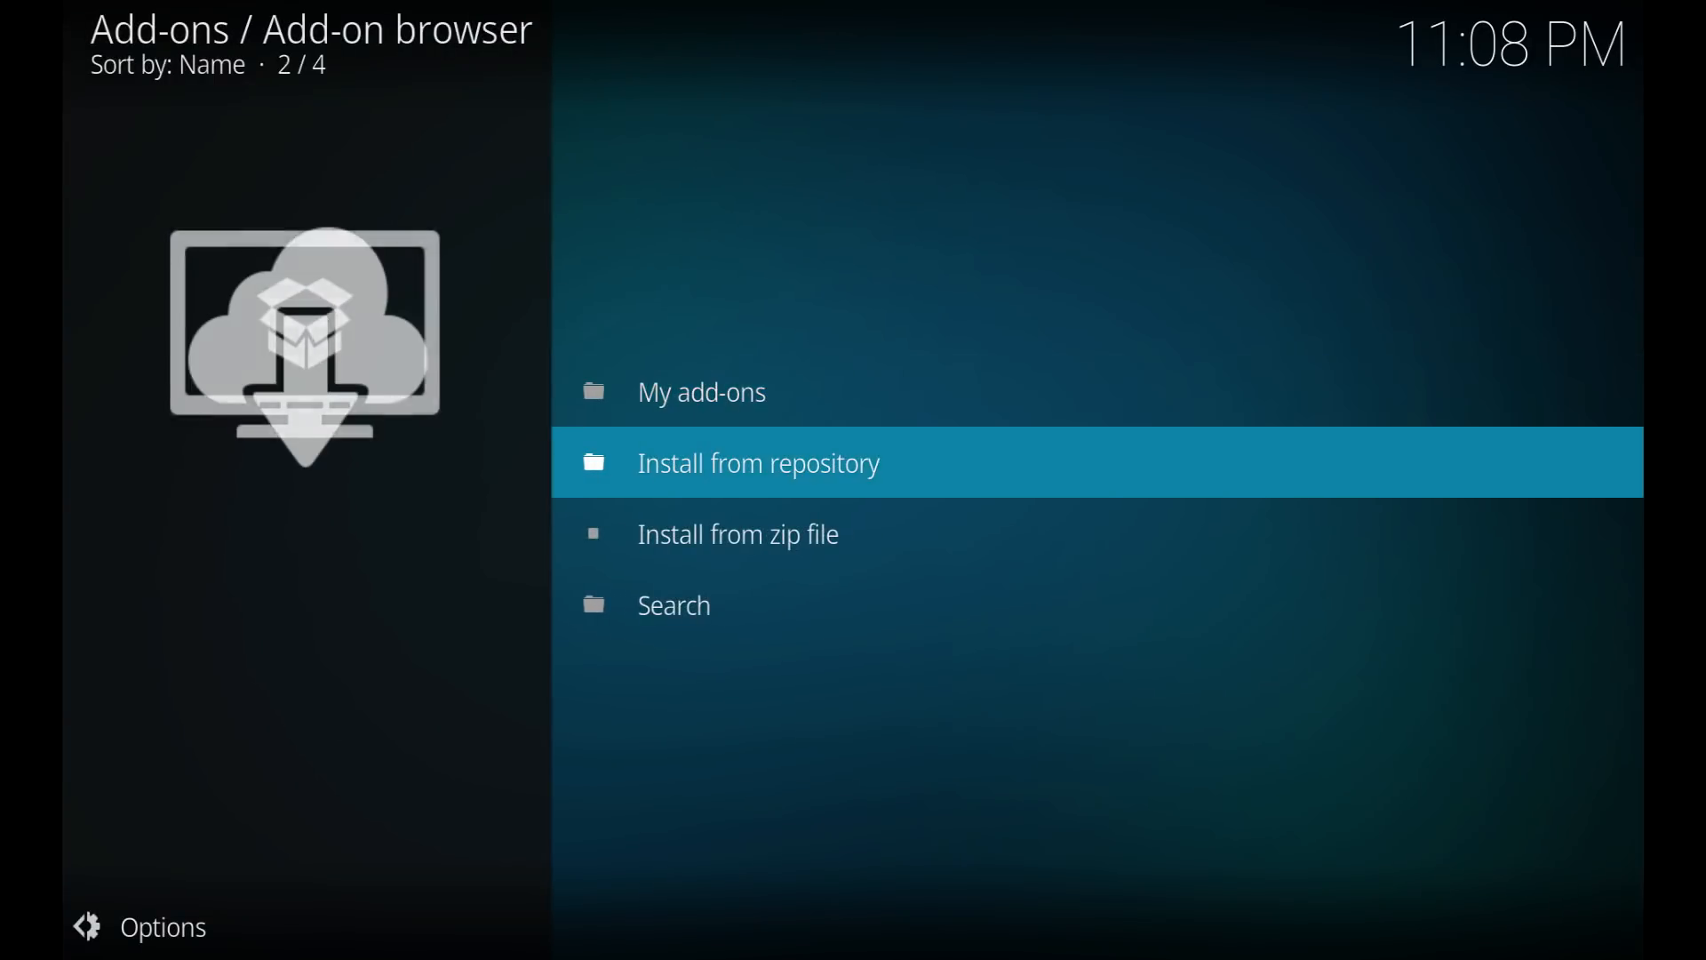
key("Return")
key("Down")
key("Down")
key("Down")
key("Down")
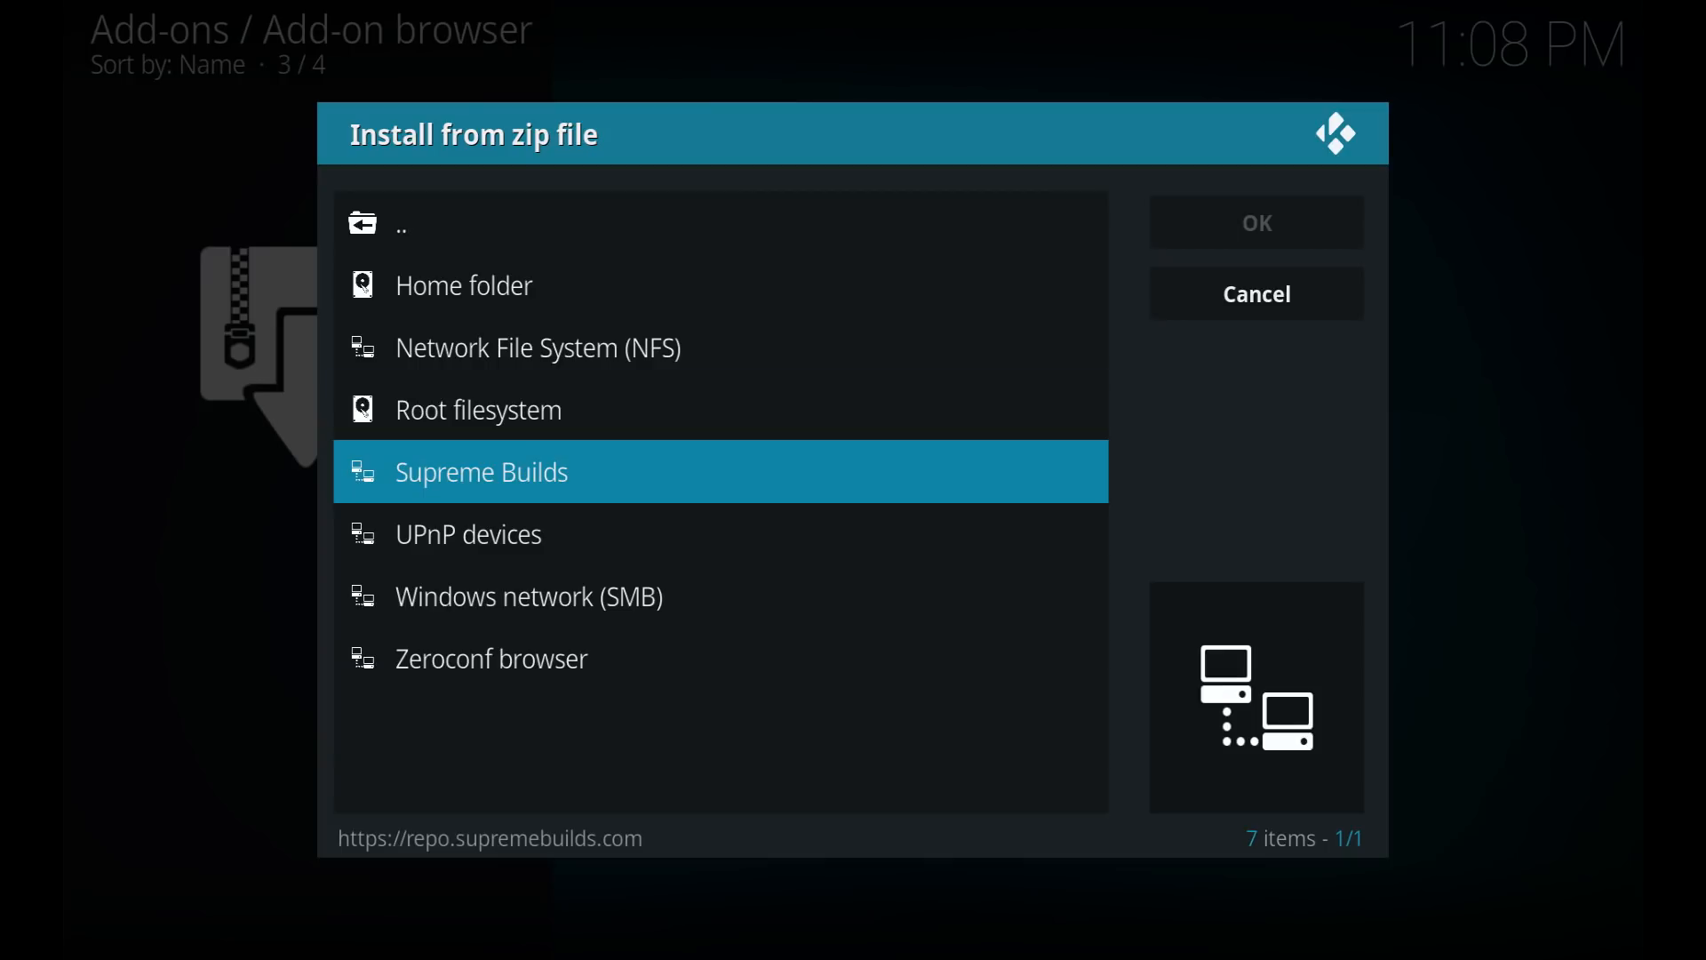
key("Return")
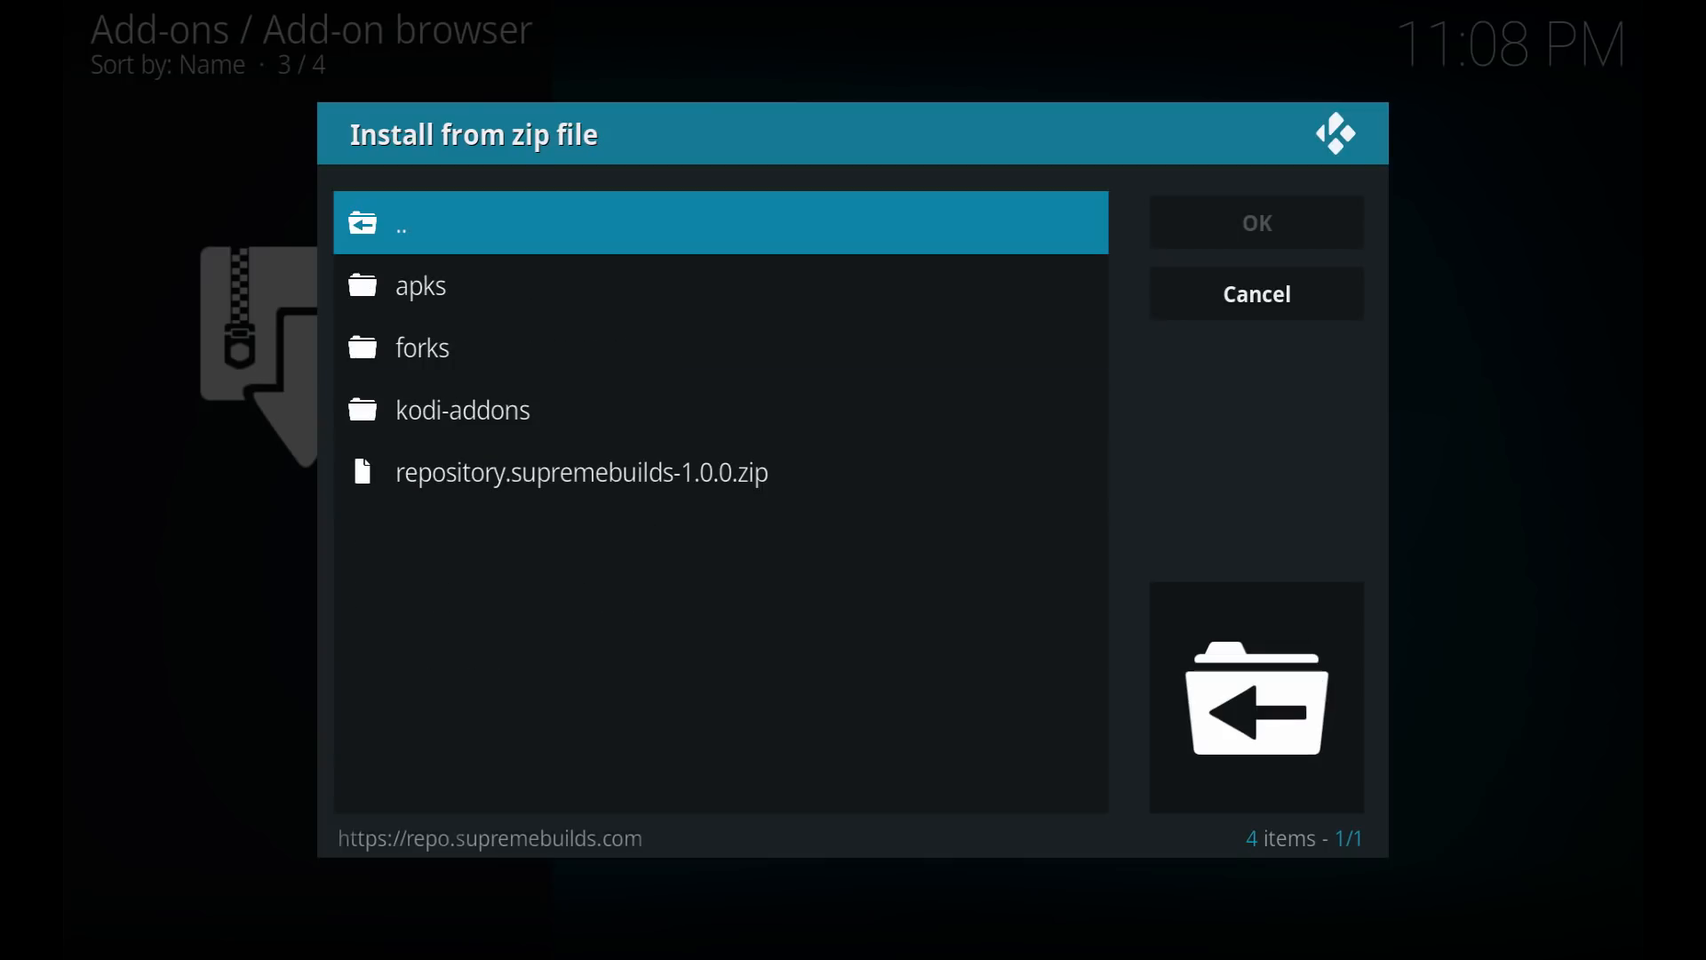
key("Down")
key("Down")
key("Down")
key("Down")
key("Return")
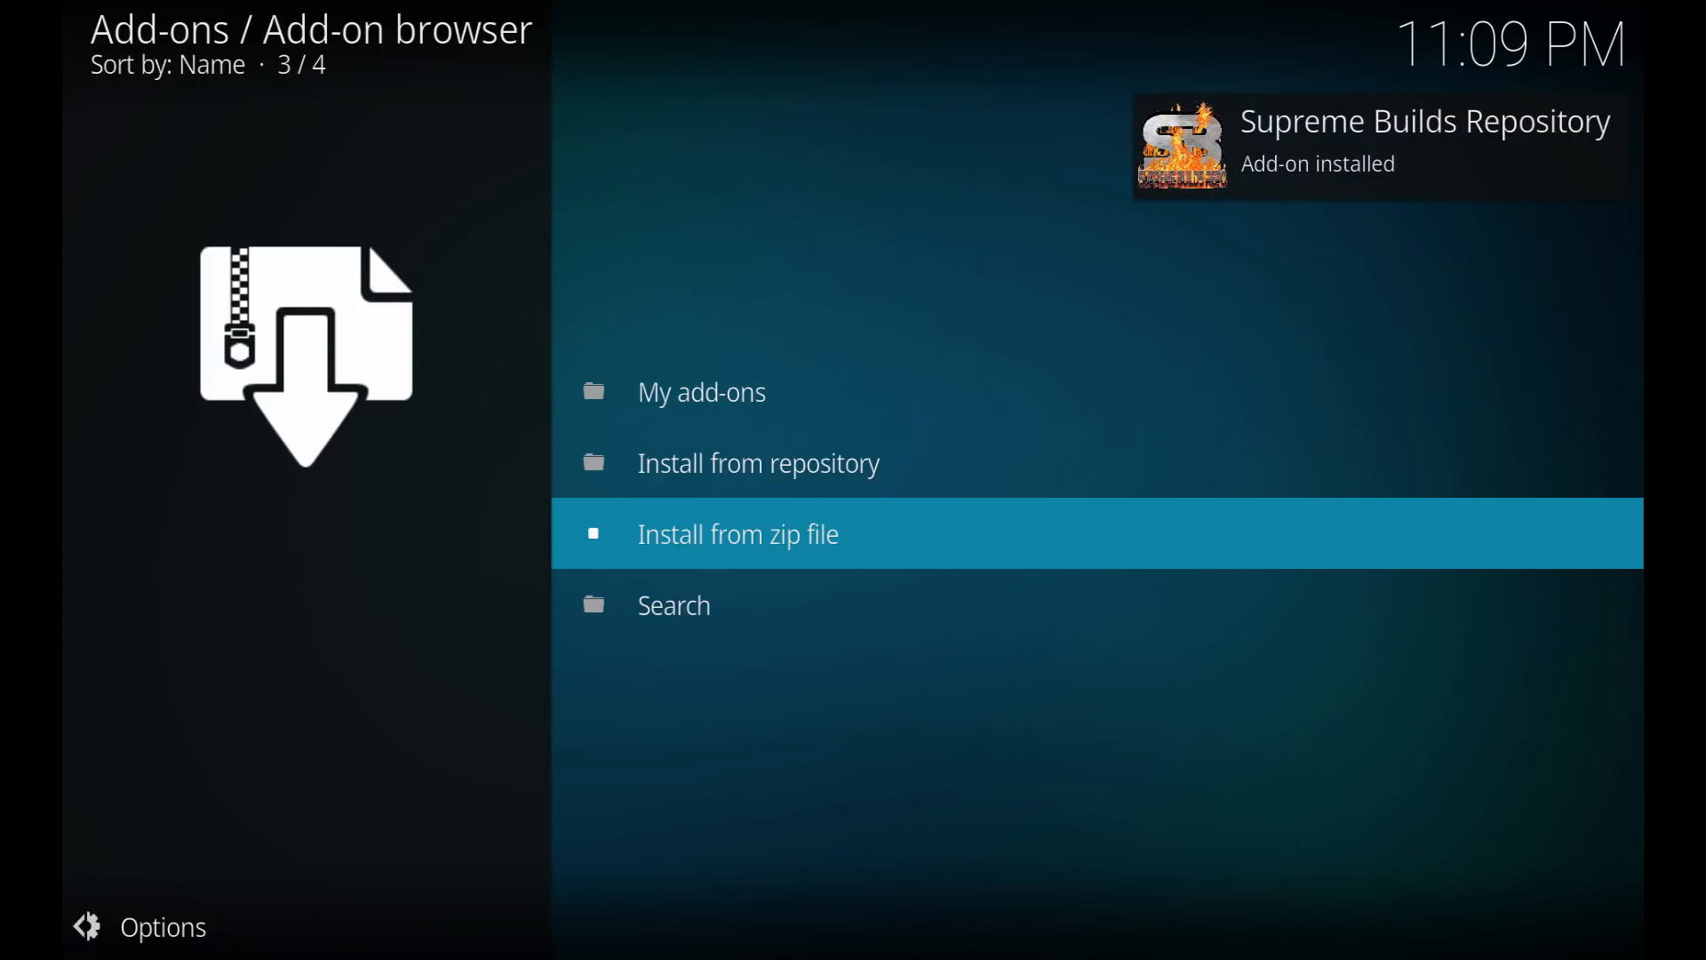
Install Supreme Builds Wizard 3.0.7 from the Supreme Builds Repository's Program add-ons
key("Up")
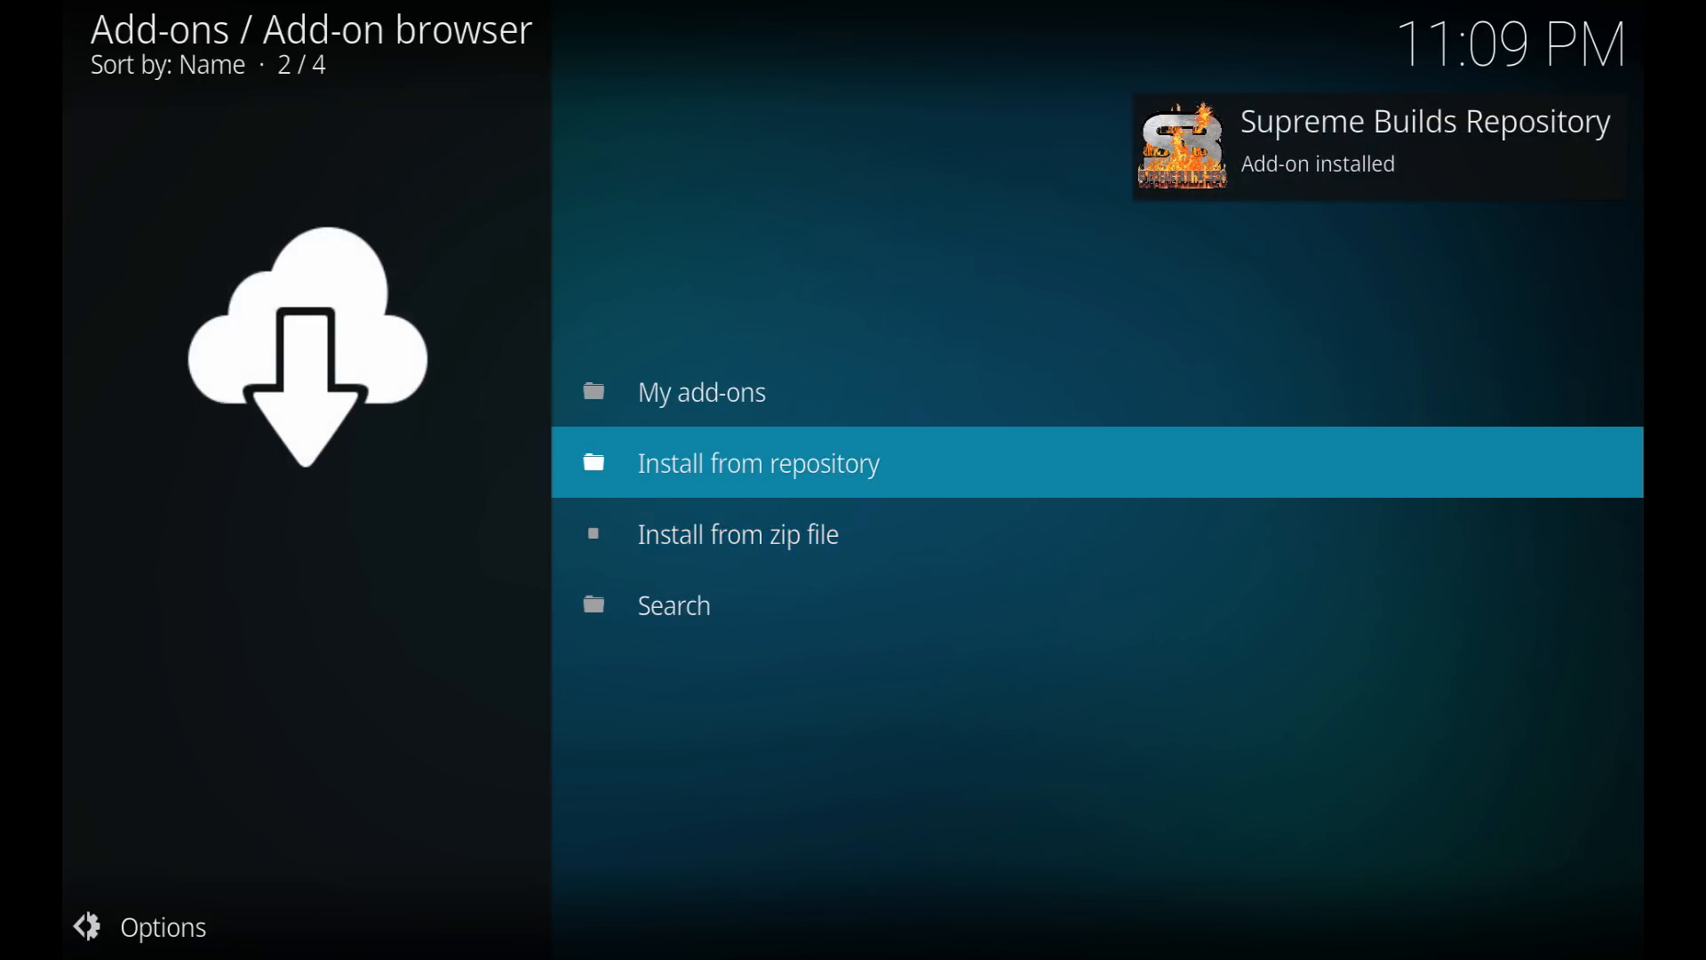
key("Return")
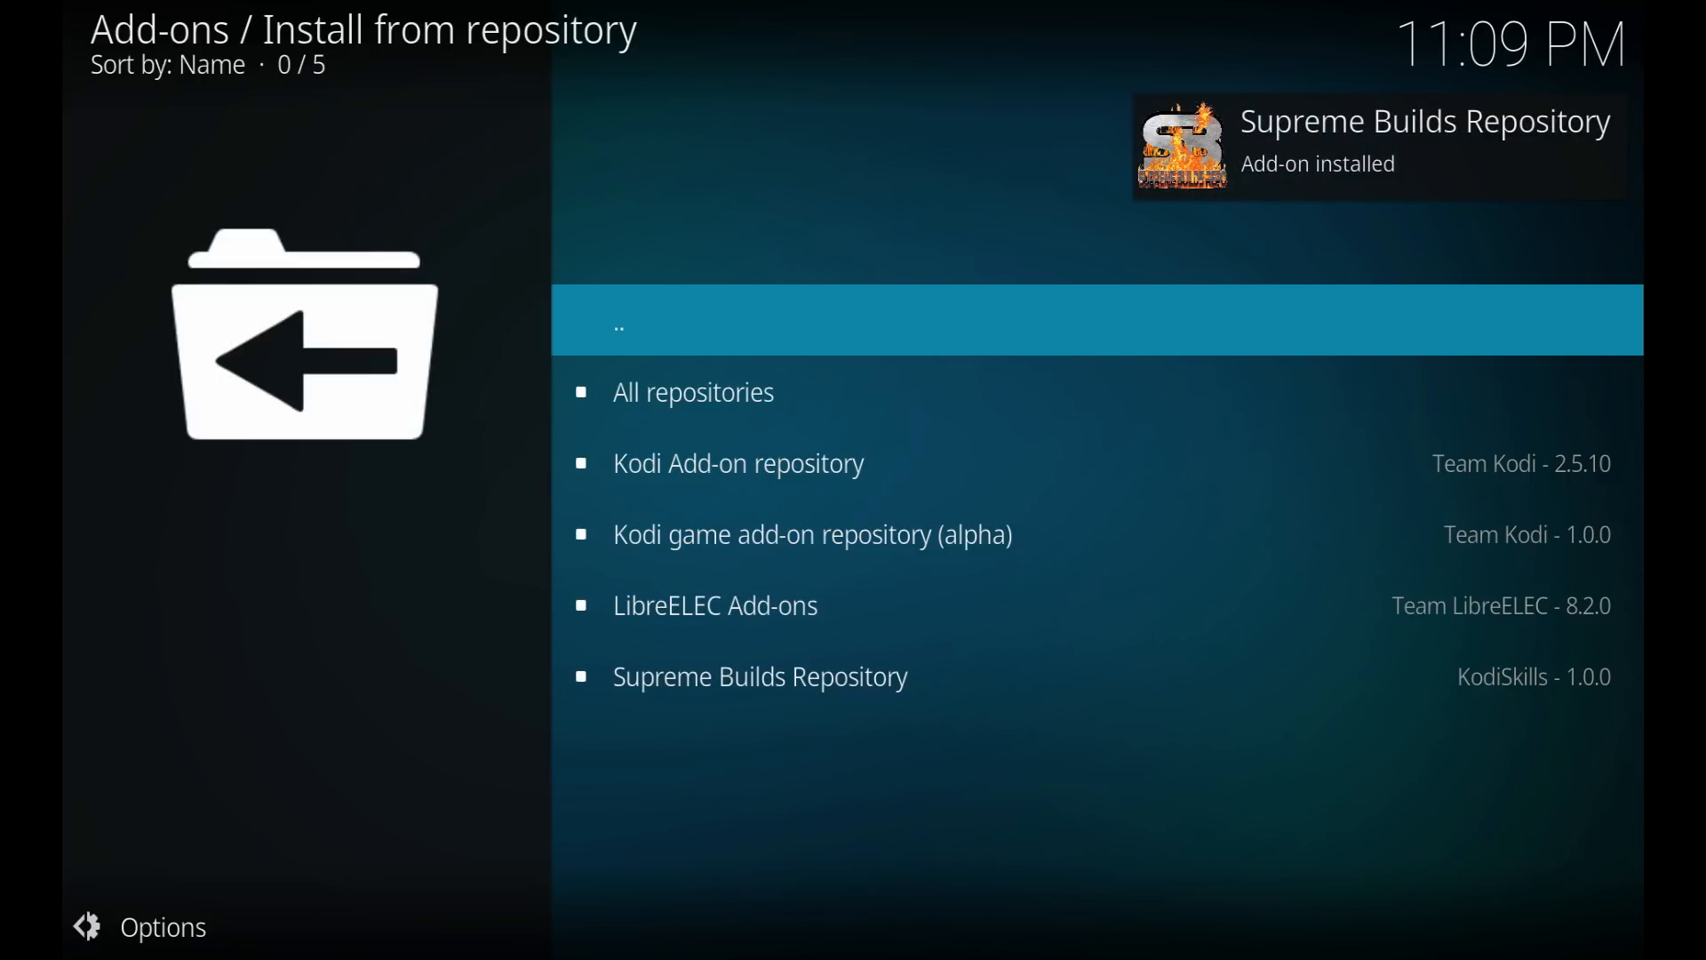
key("Down")
key("Down")
key("Down")
key("Down")
key("Down")
key("Return")
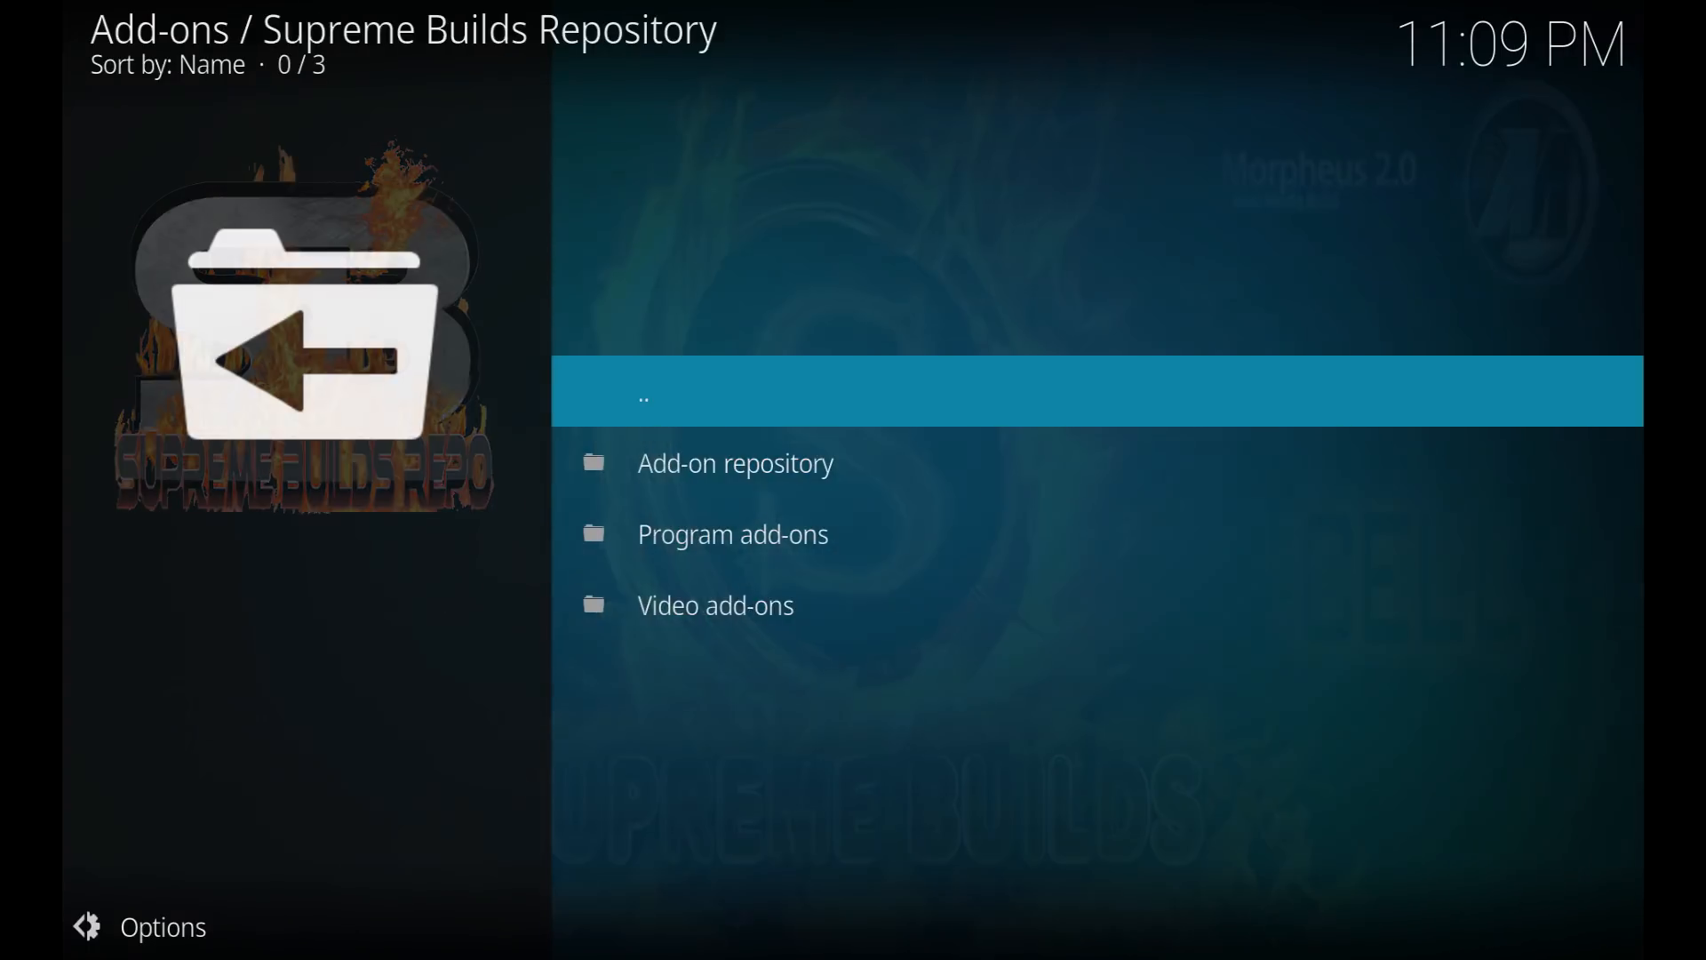
key("Down")
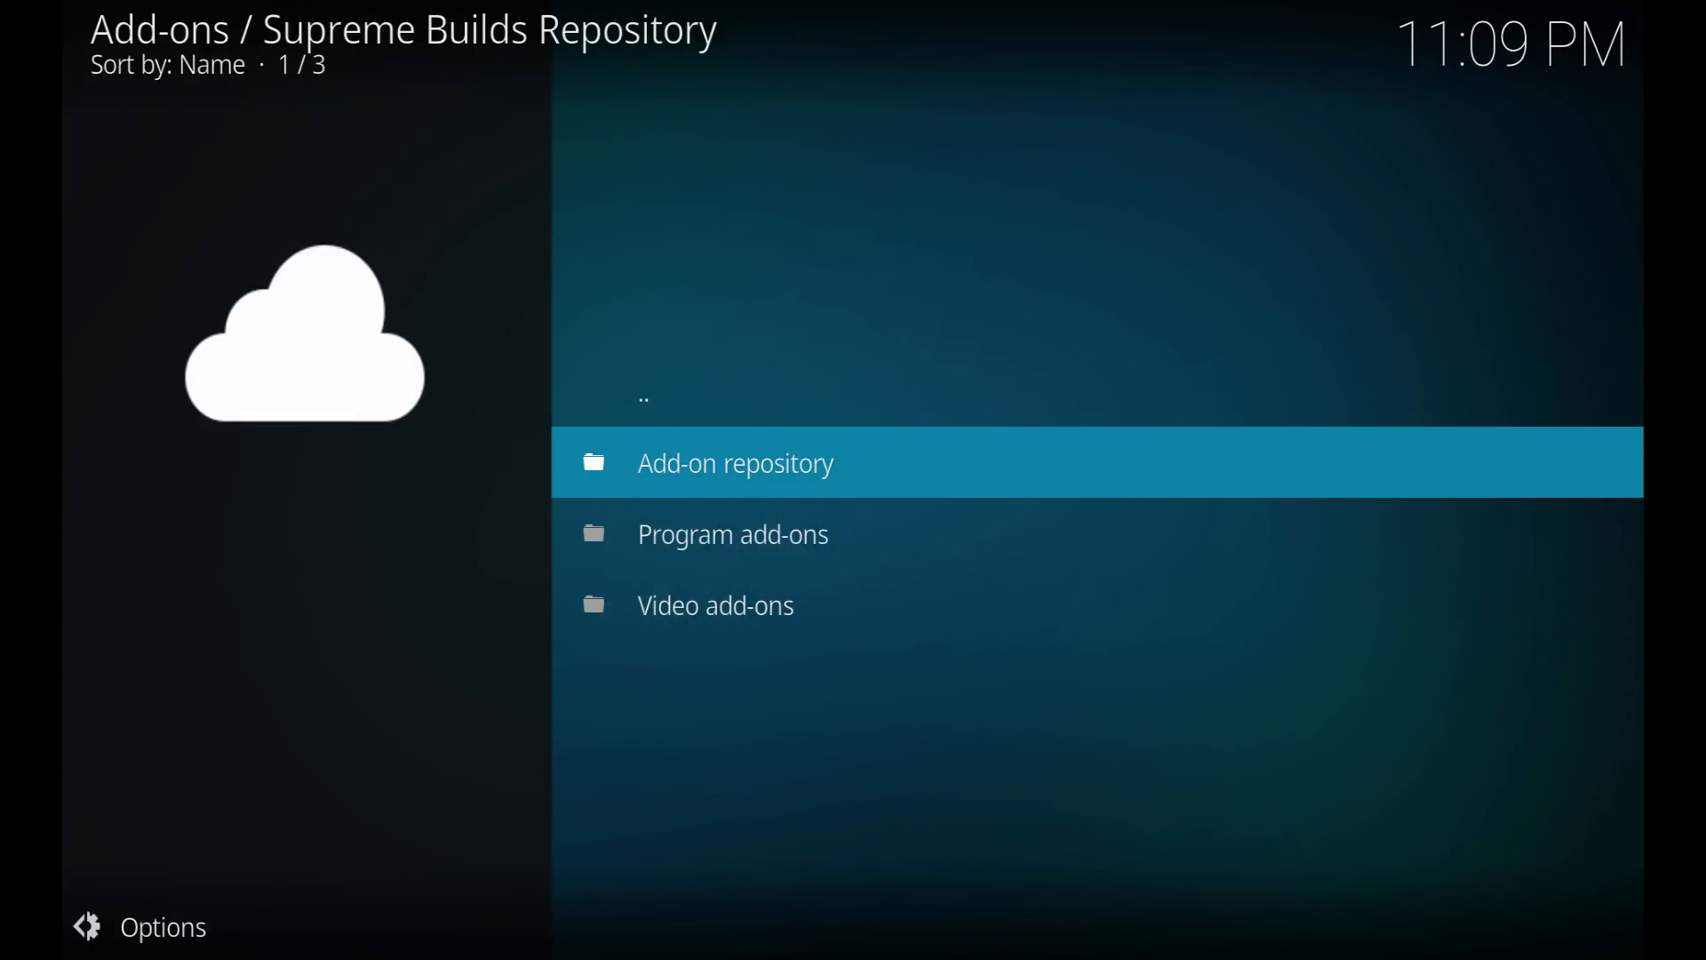
key("Up")
key("Down")
key("Down")
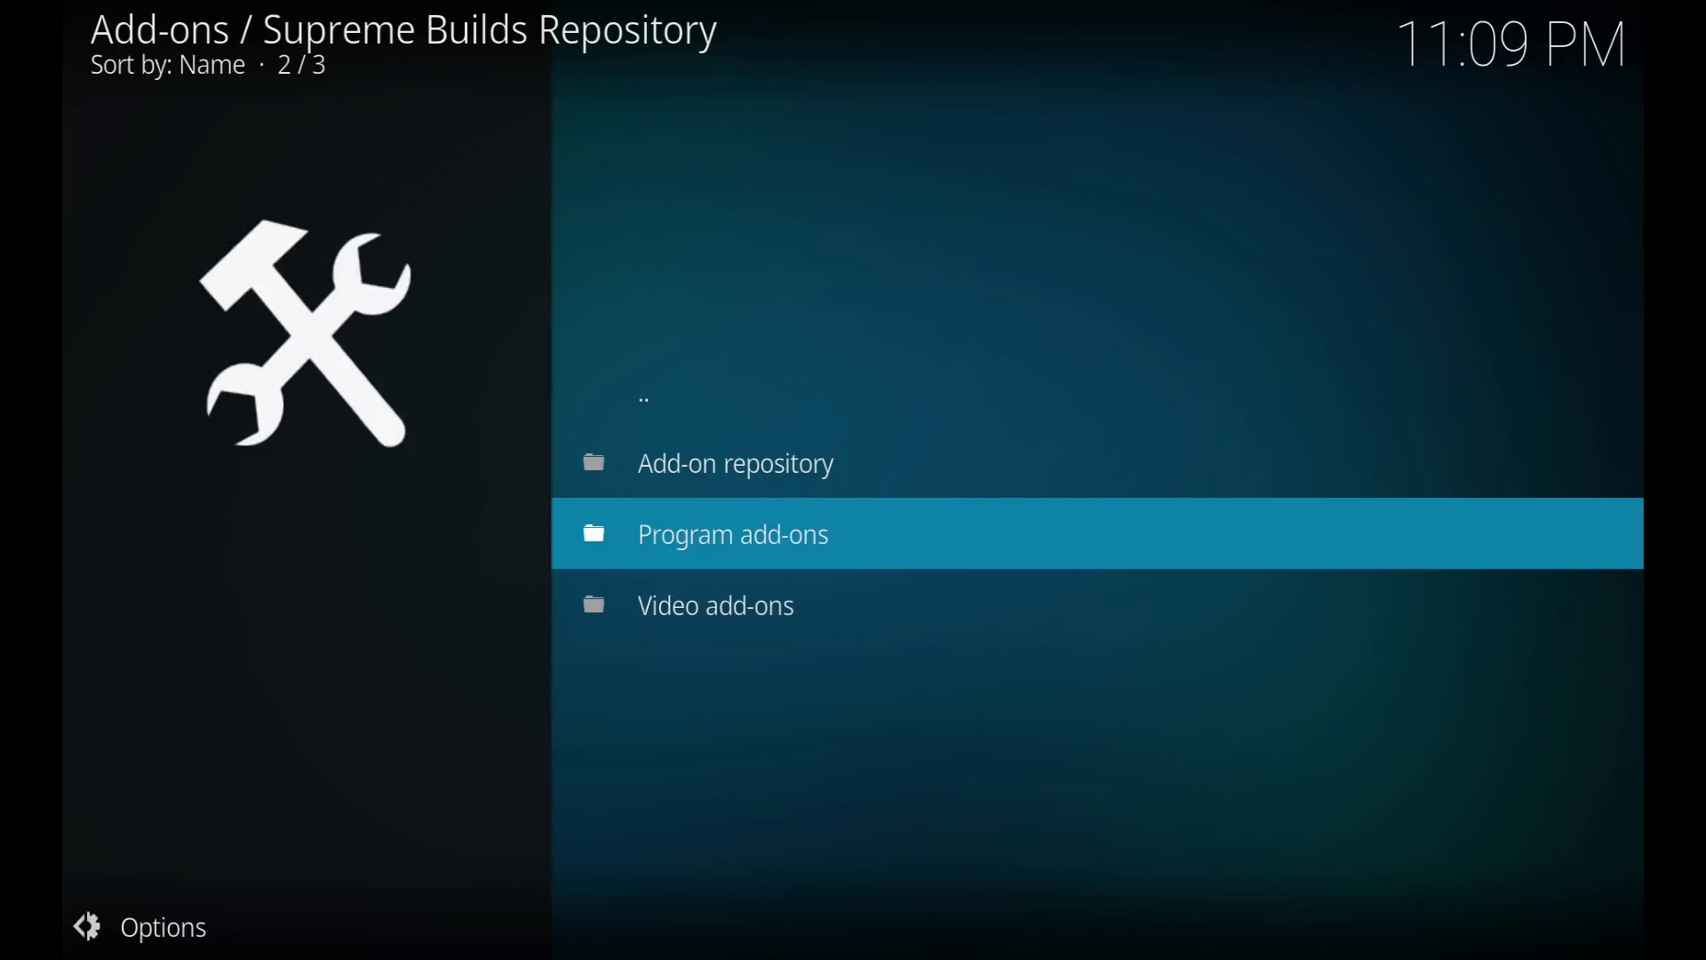
key("Return")
key("Down")
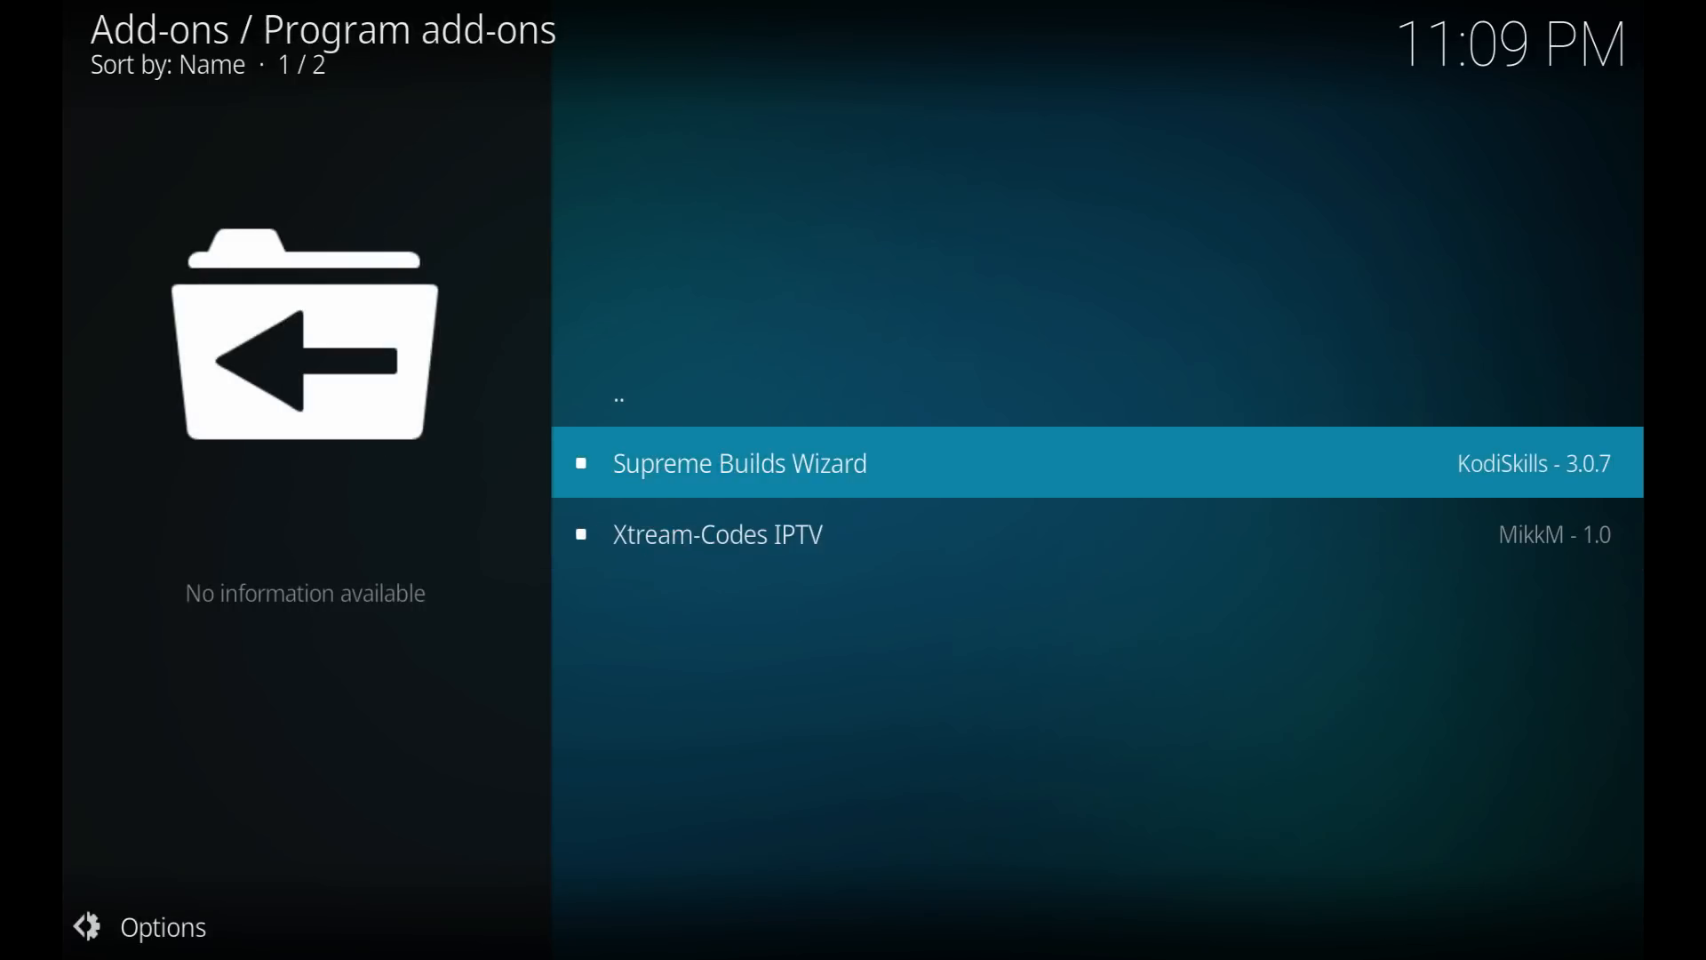
key("Return")
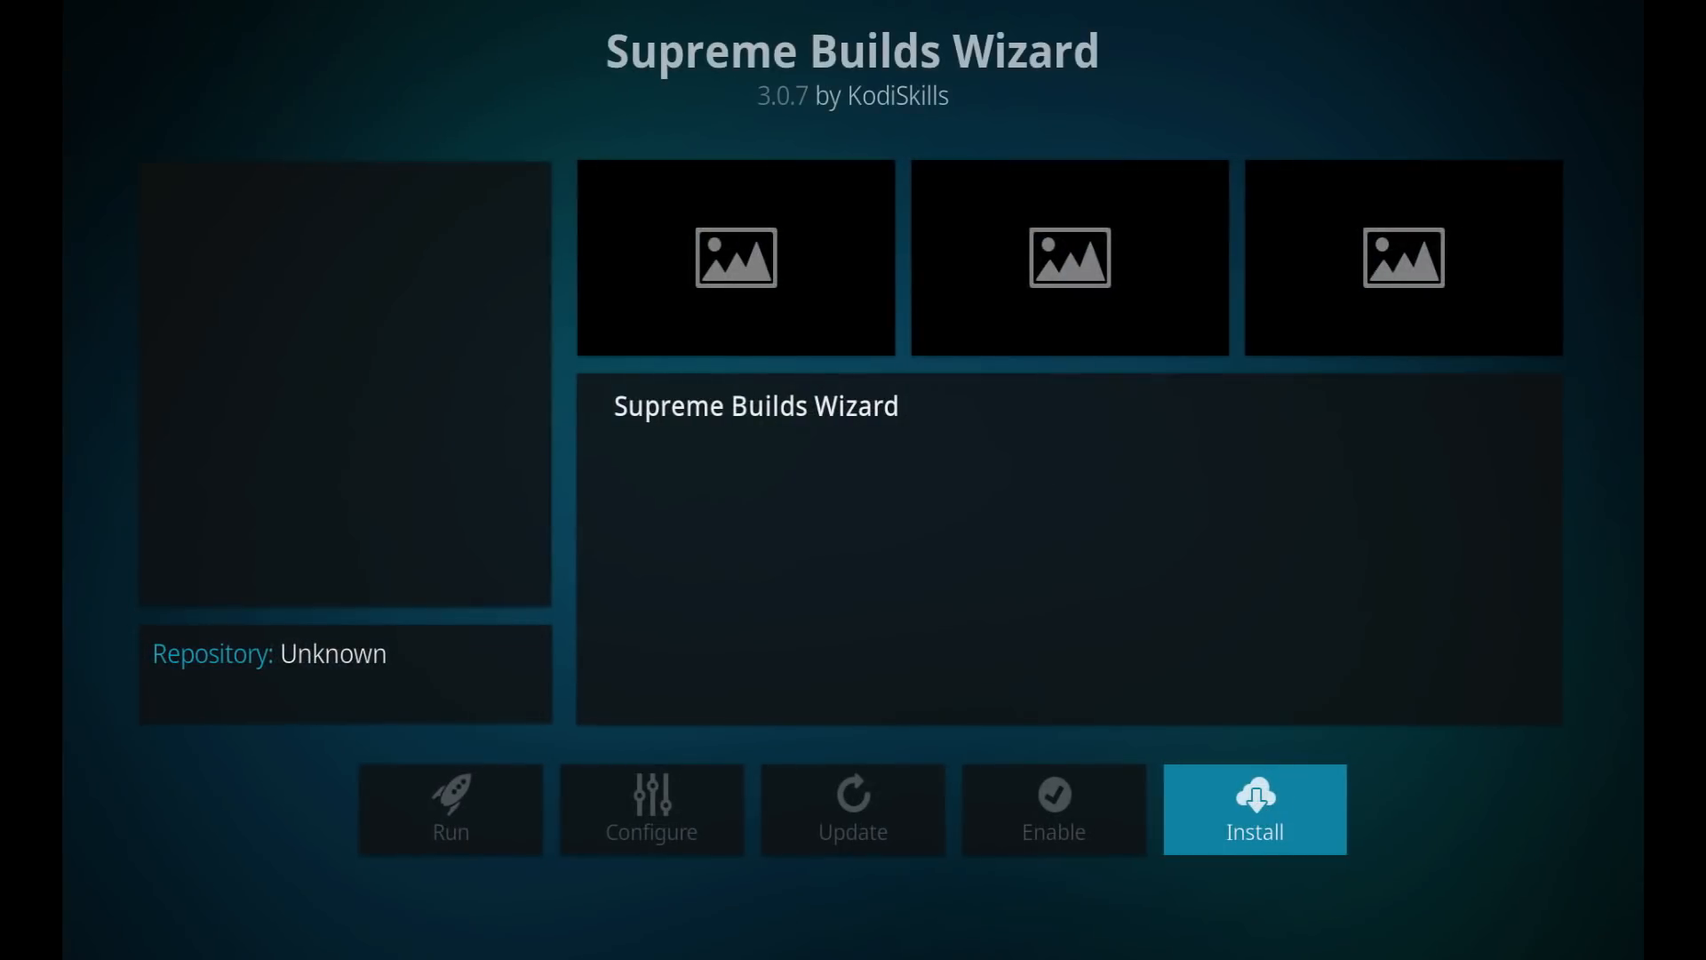
key("Return")
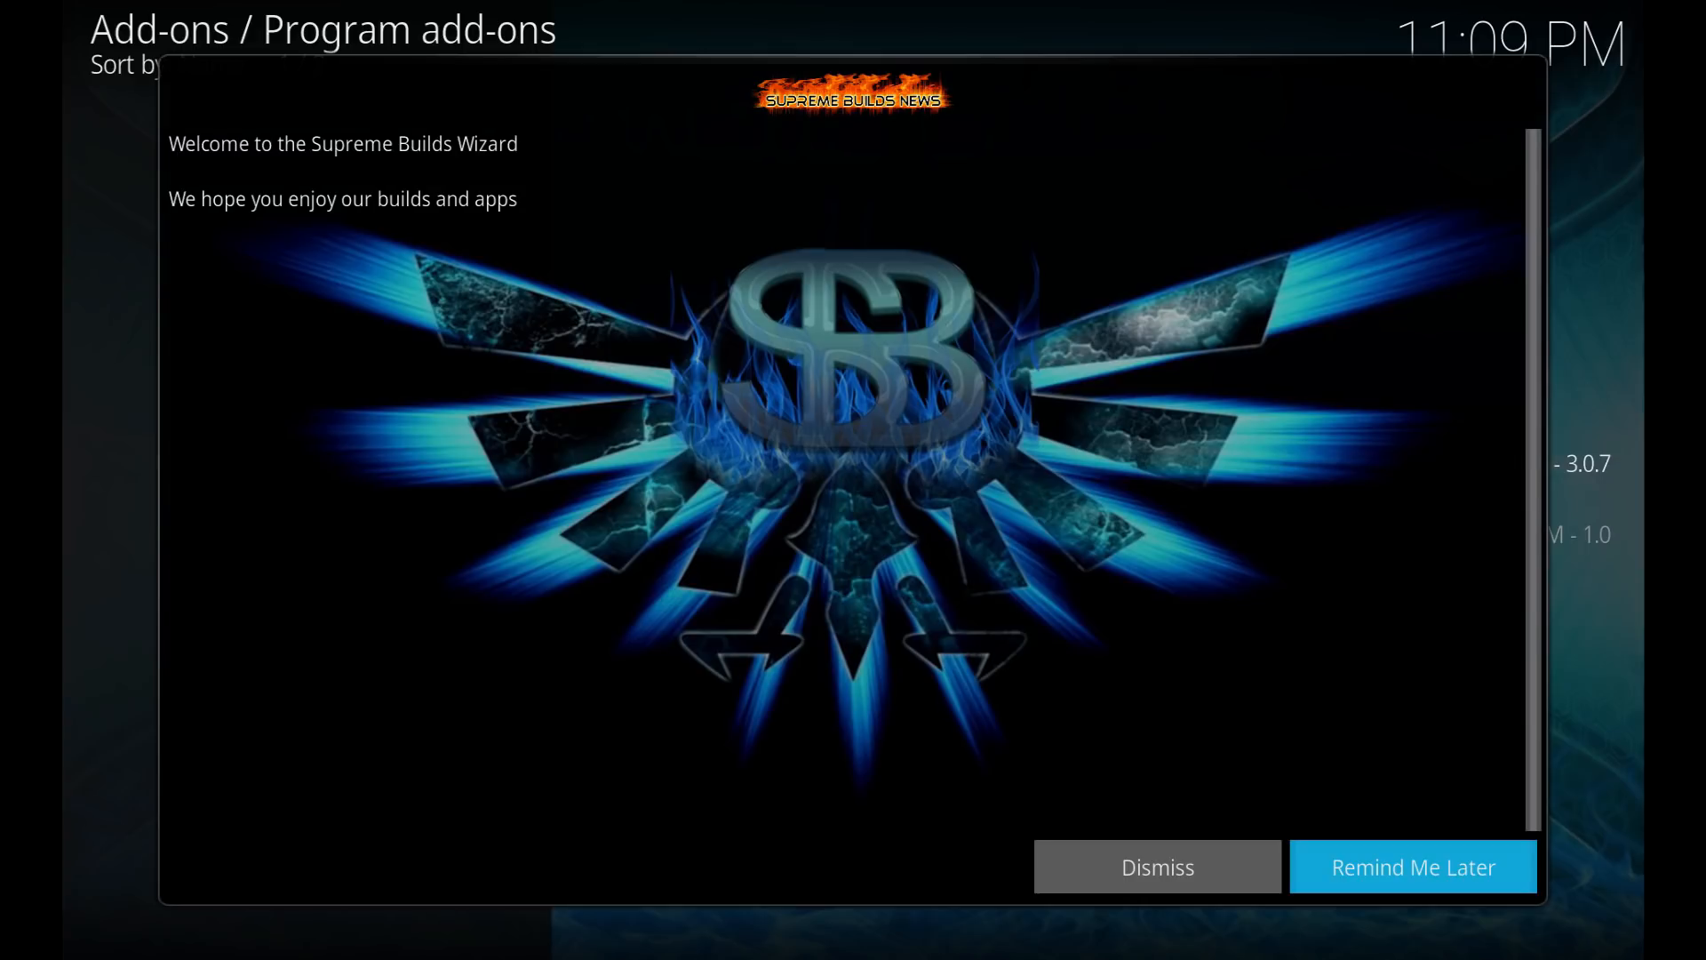
Dismiss the news window, accept the three clear-on-startup first-run settings, and open the Build Menu
key("Left")
key("Right")
key("Left")
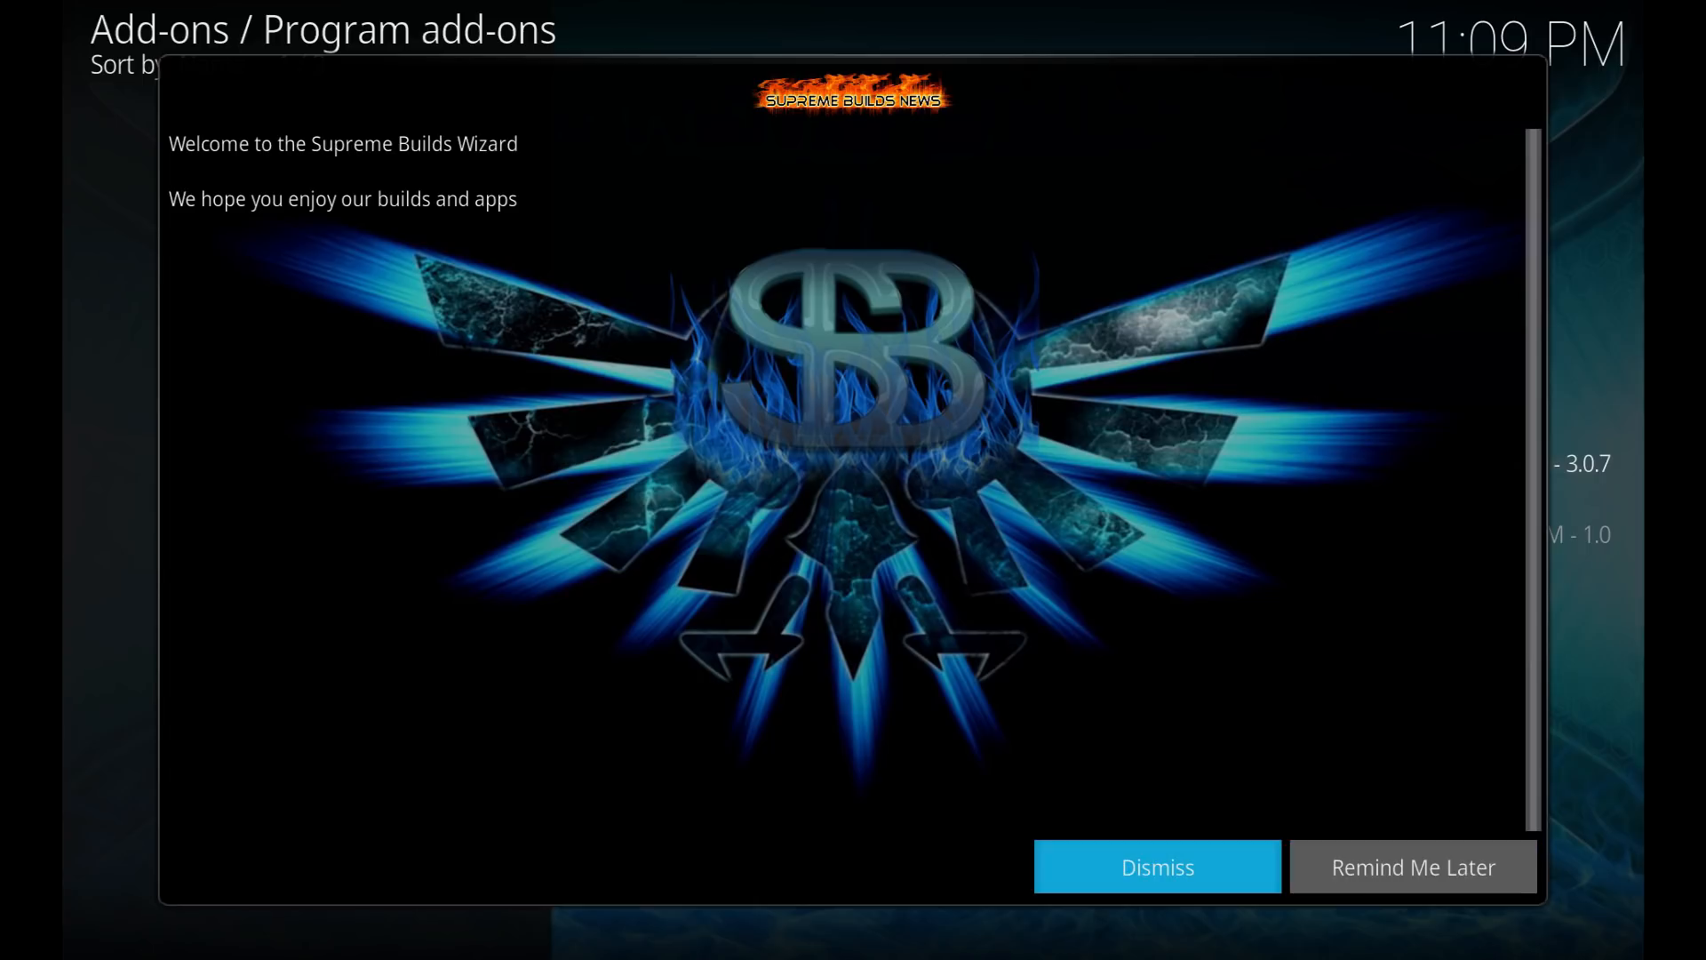
key("Right")
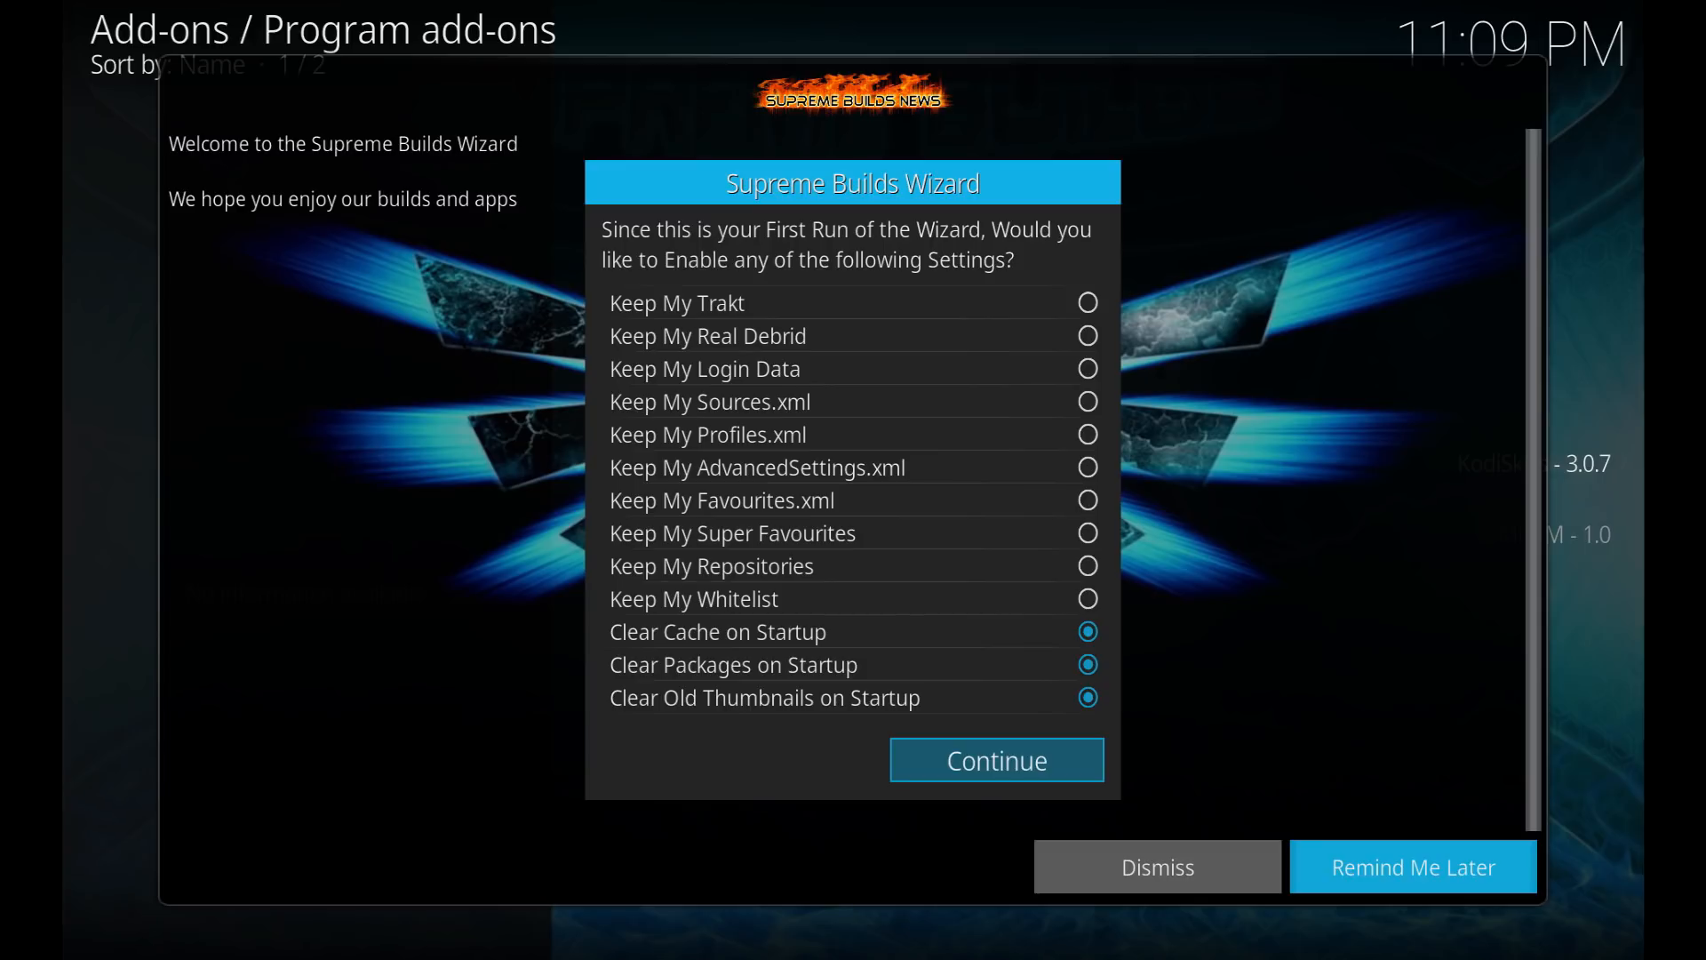
key("Return")
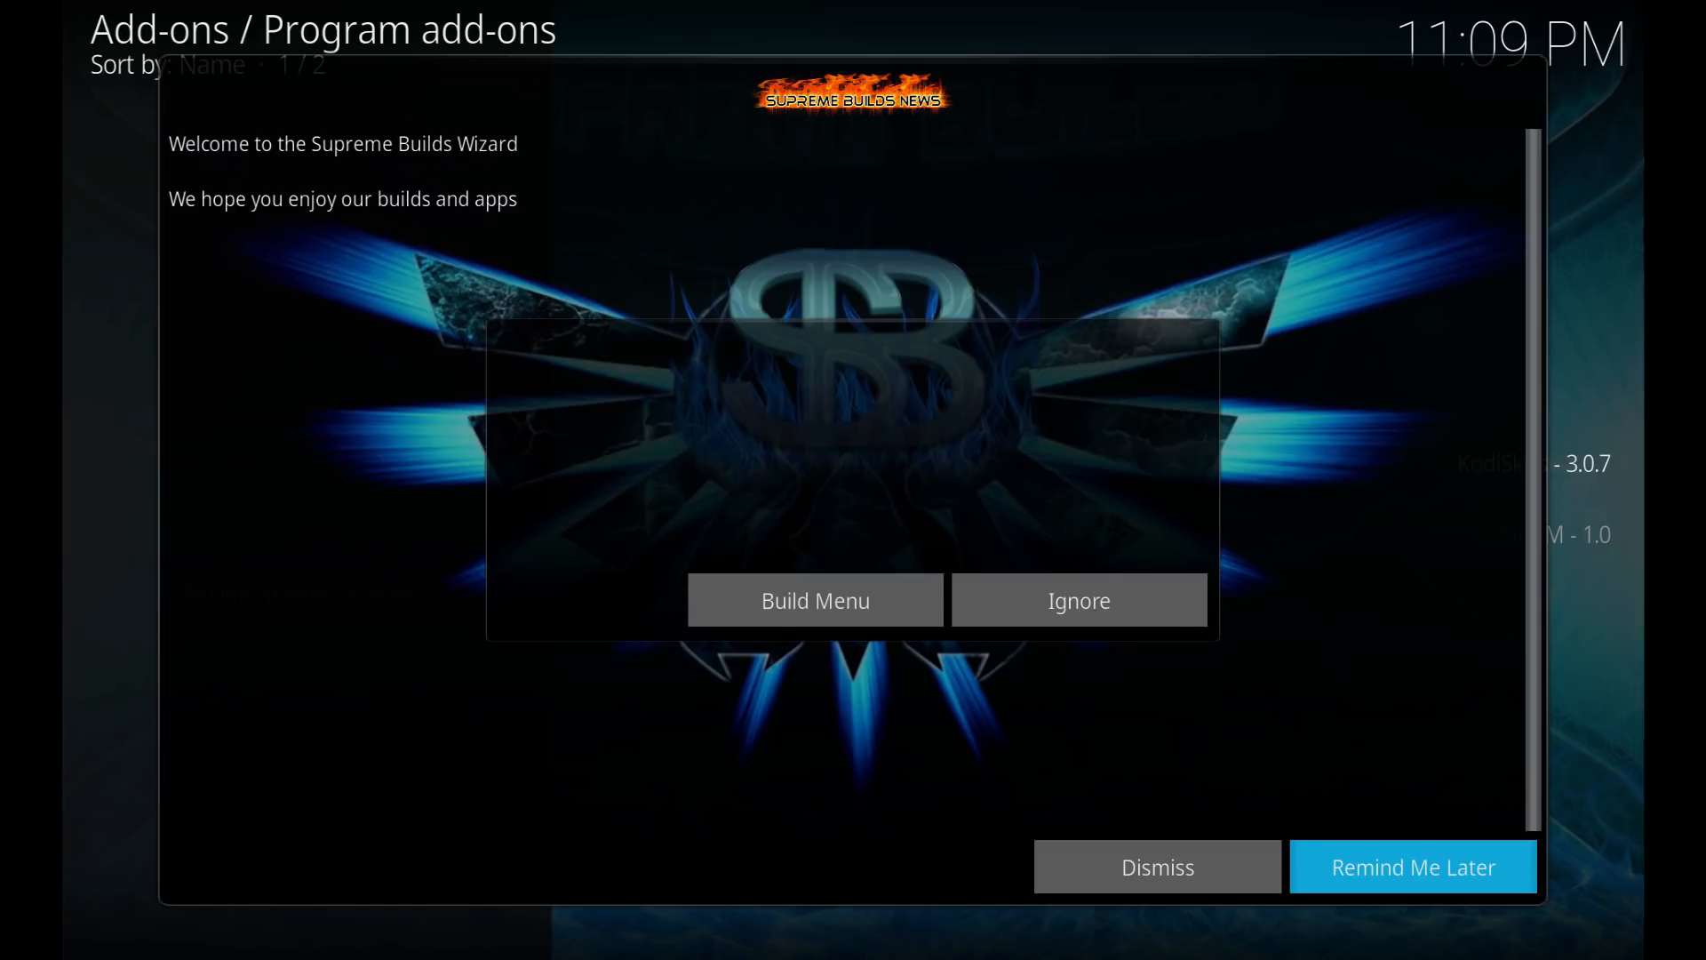
key("Right")
key("Return")
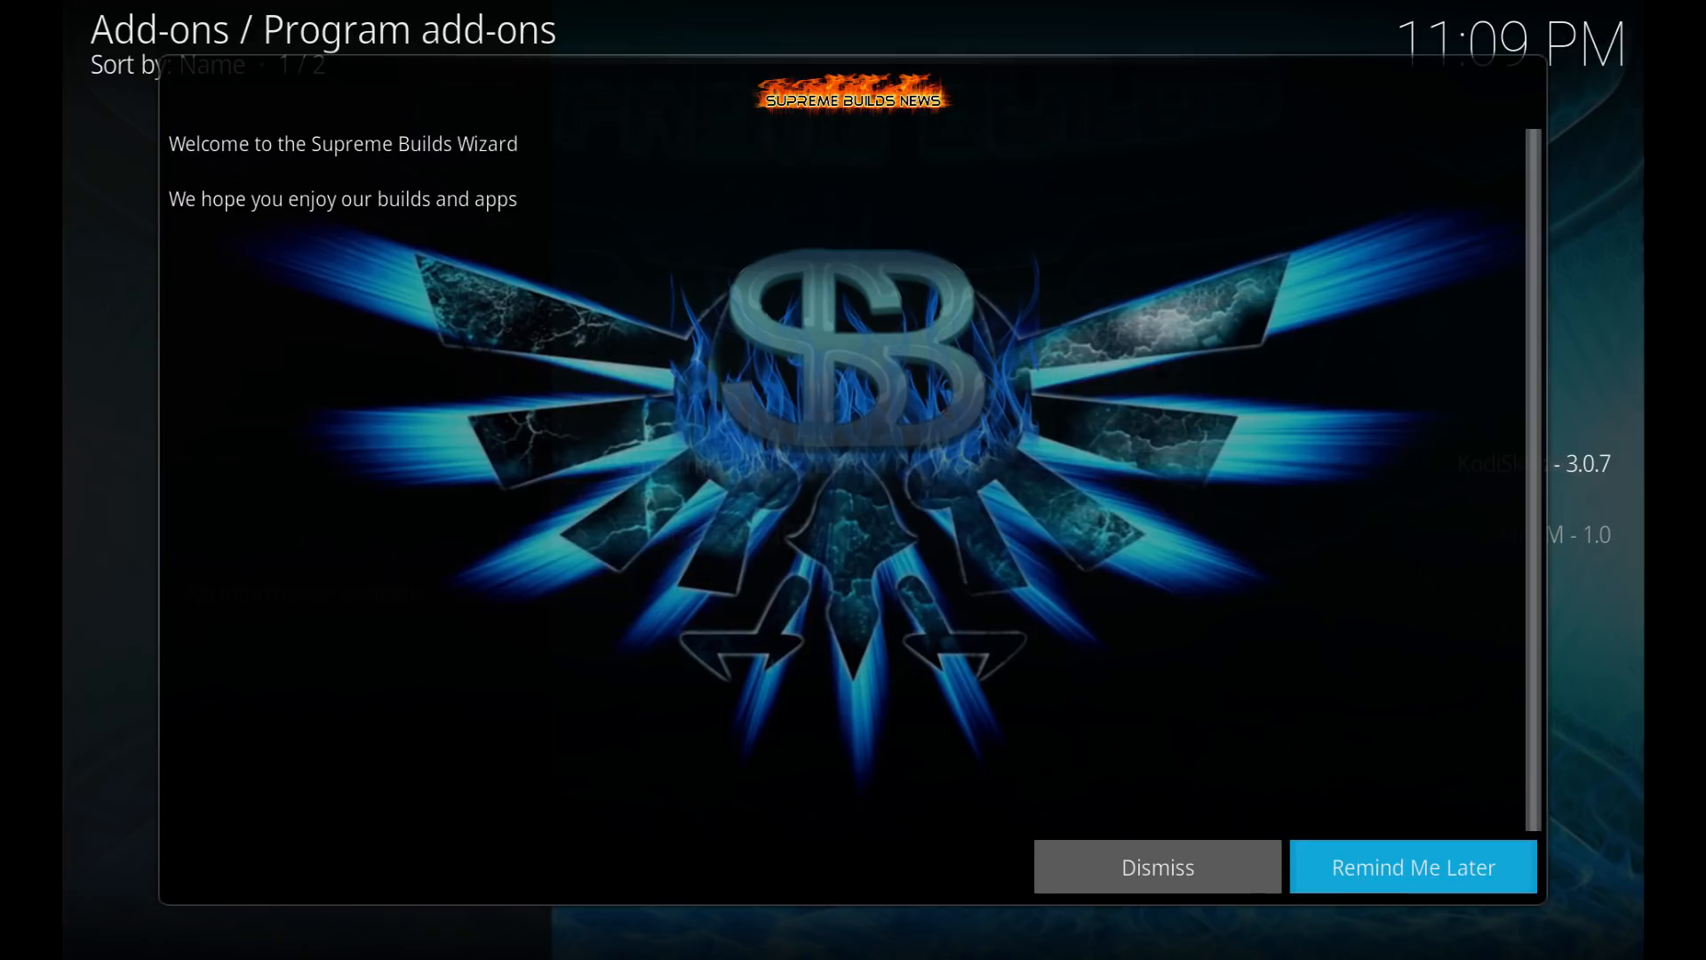
key("Left")
key("Return")
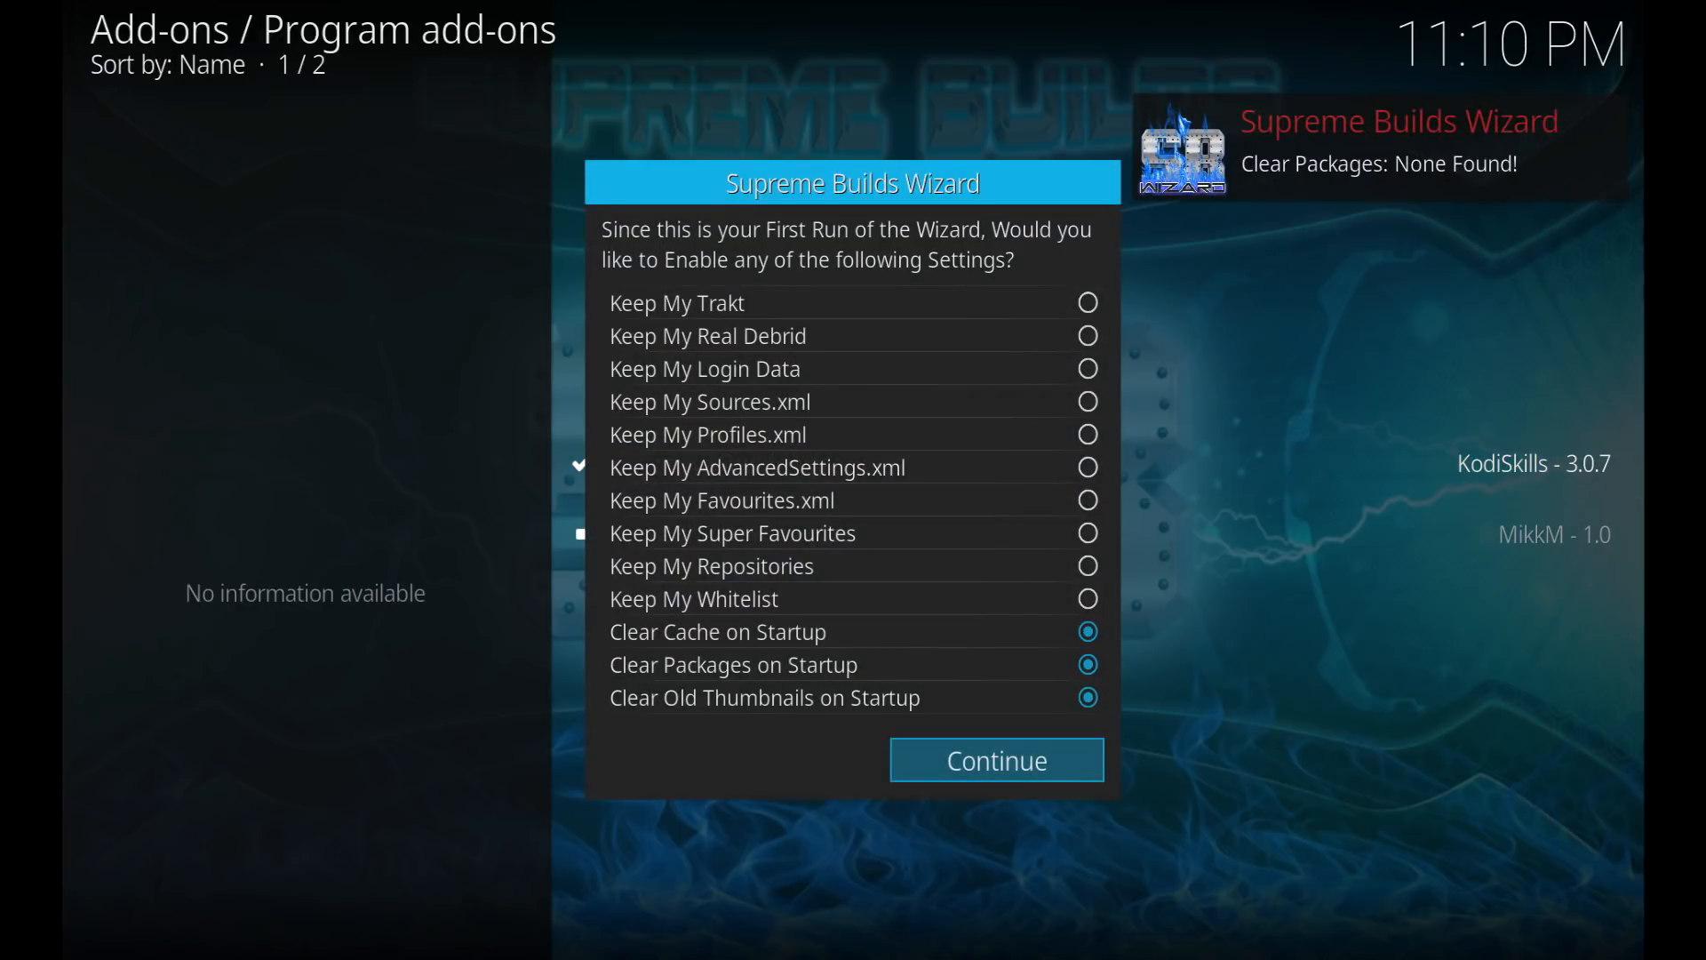
key("Return")
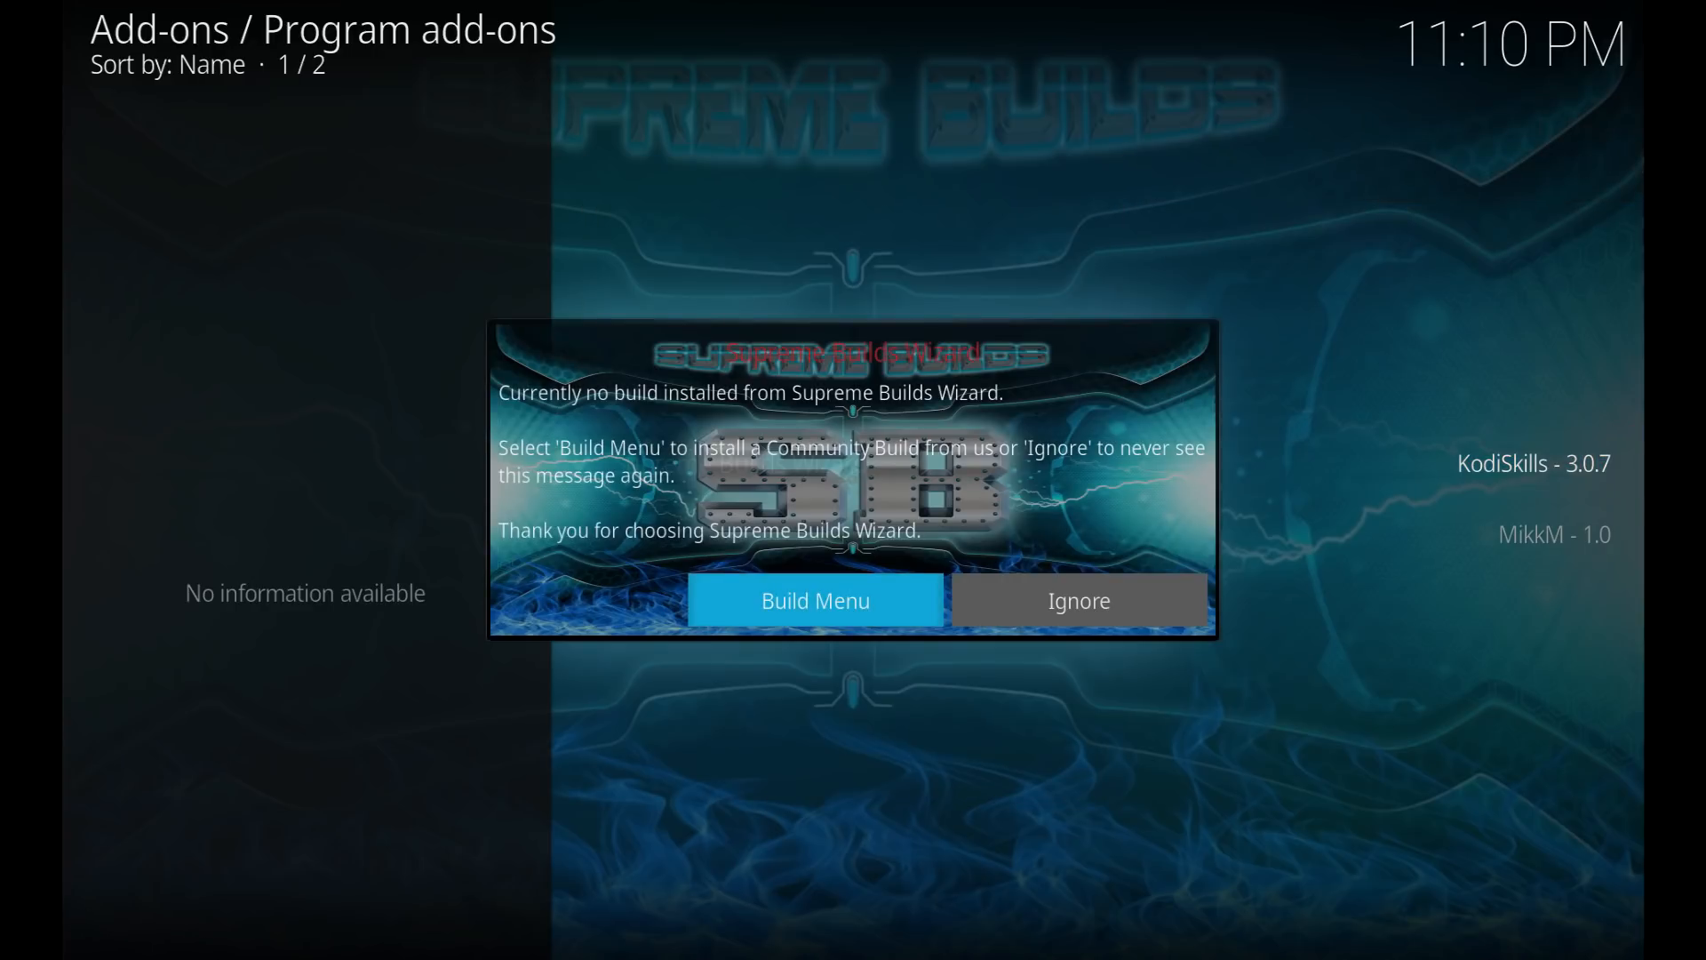
key("Return")
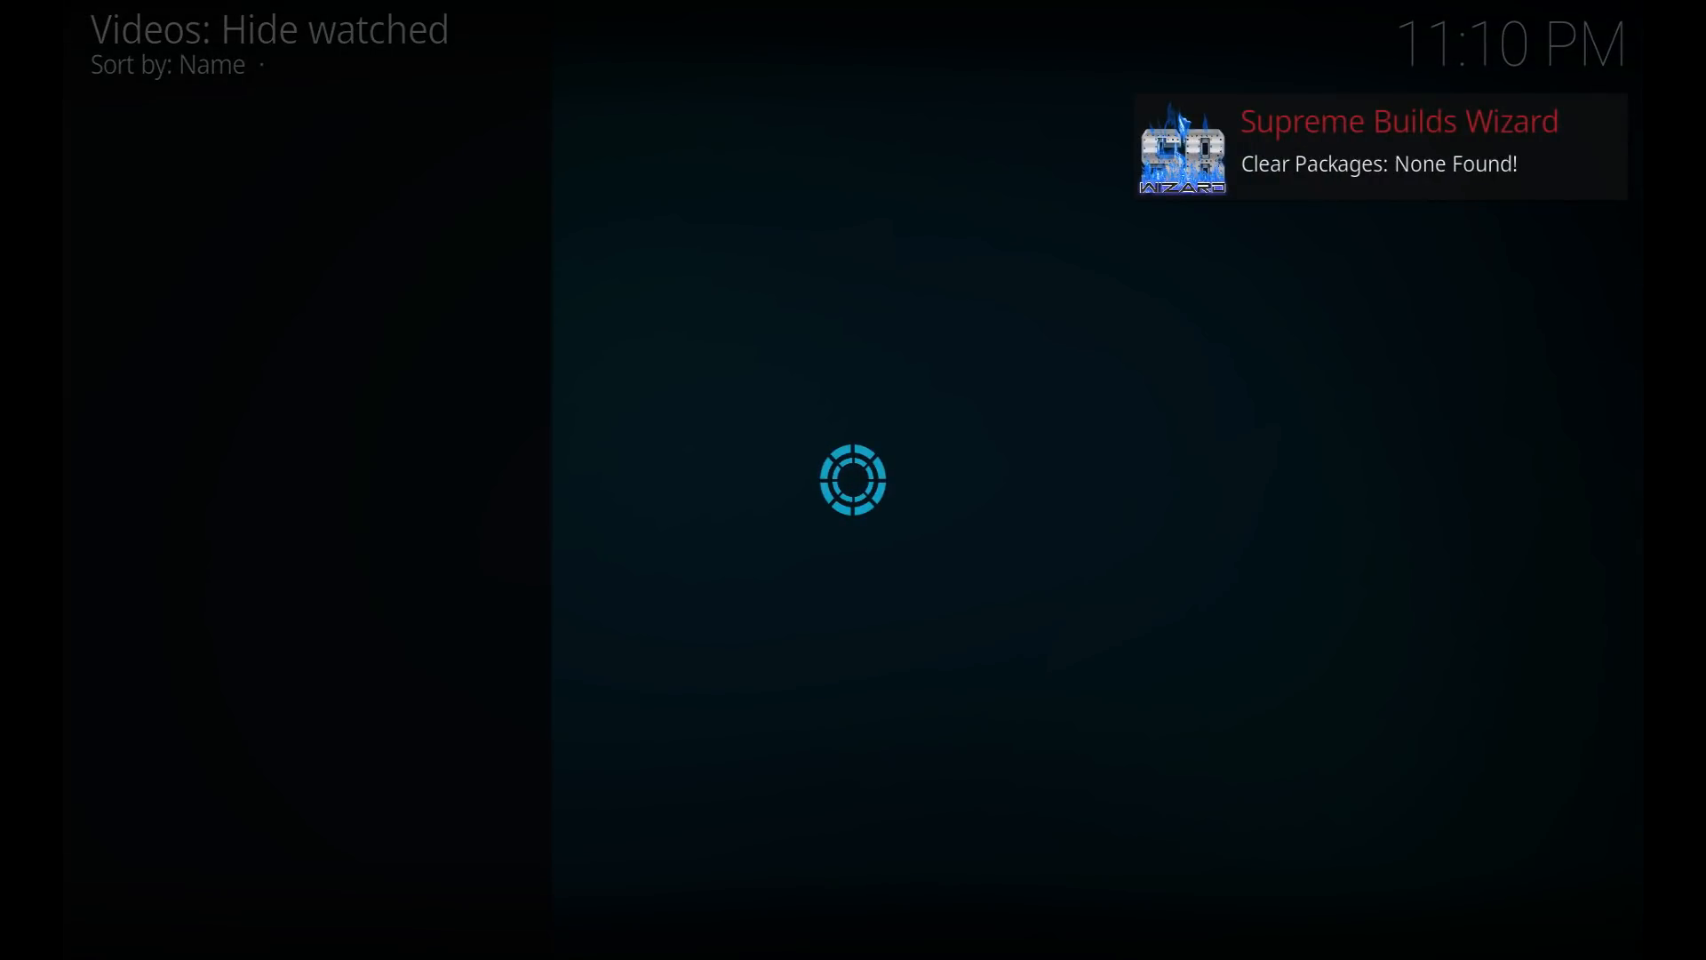
Open [17.6] JUGGERNAUT -- USA SERVER 1 (v1.7) from the Krypton builds and highlight Fresh Install
key("Down")
key("Down")
key("Down")
key("Down")
key("Down")
key("Down")
key("Down")
key("Down")
key("Down")
key("Down")
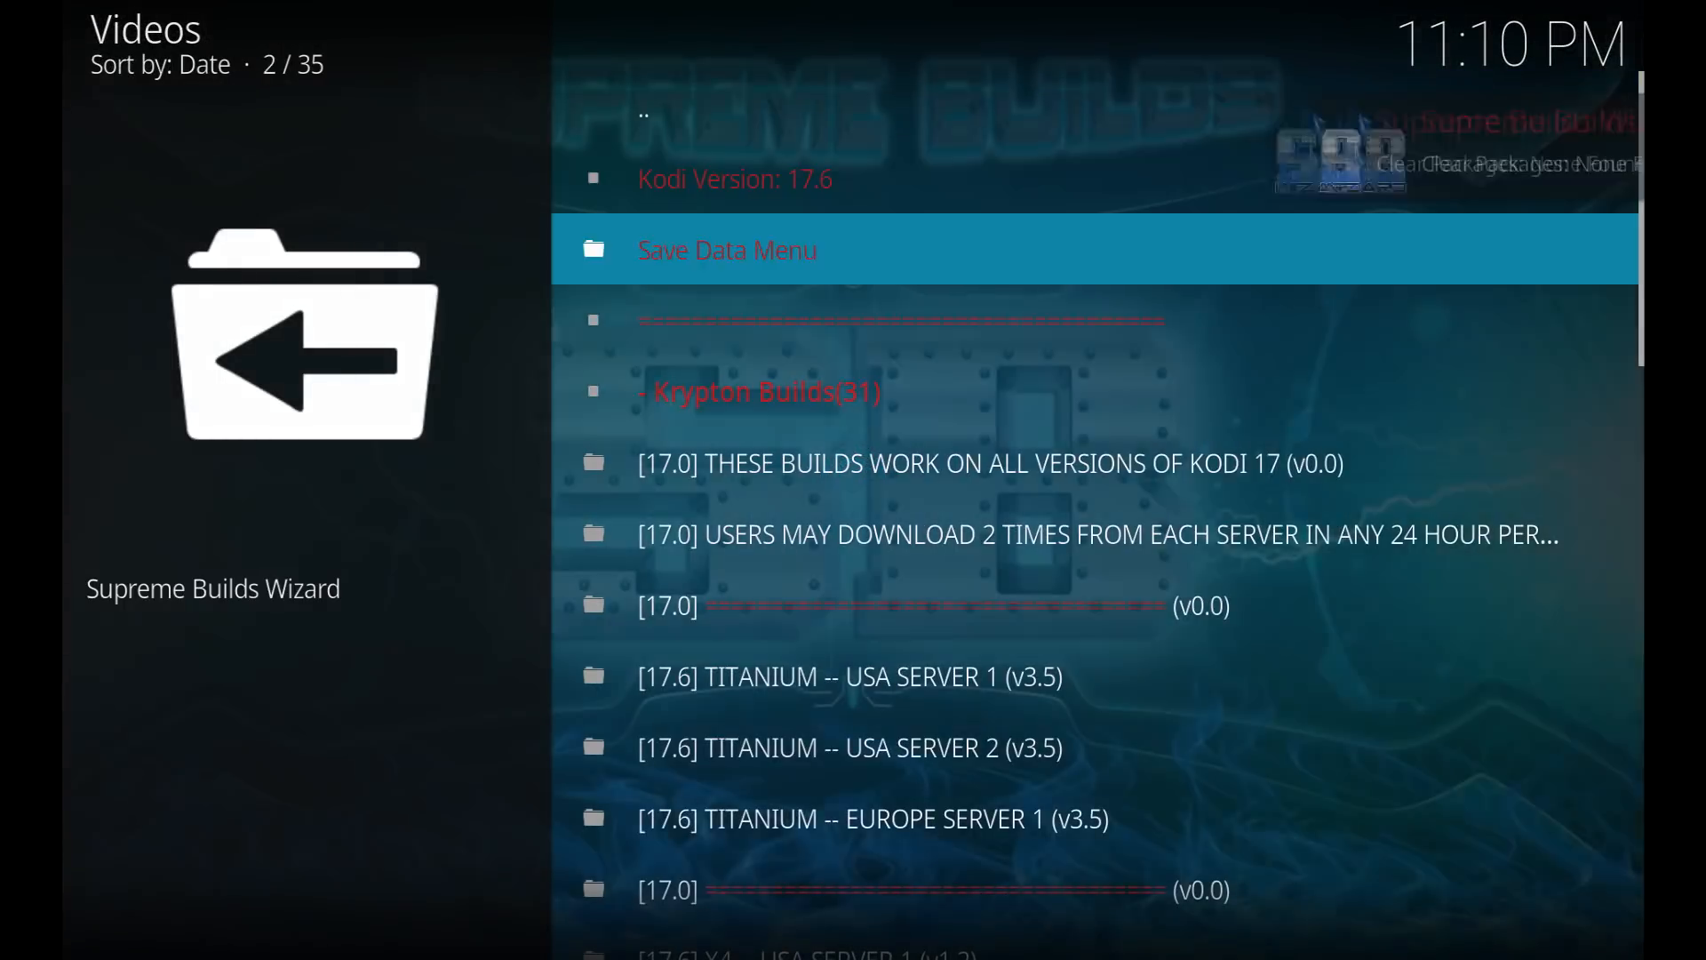
key("Down")
key("Down")
key("Down")
key("Down")
key("Down")
key("Down")
key("Down")
key("Down")
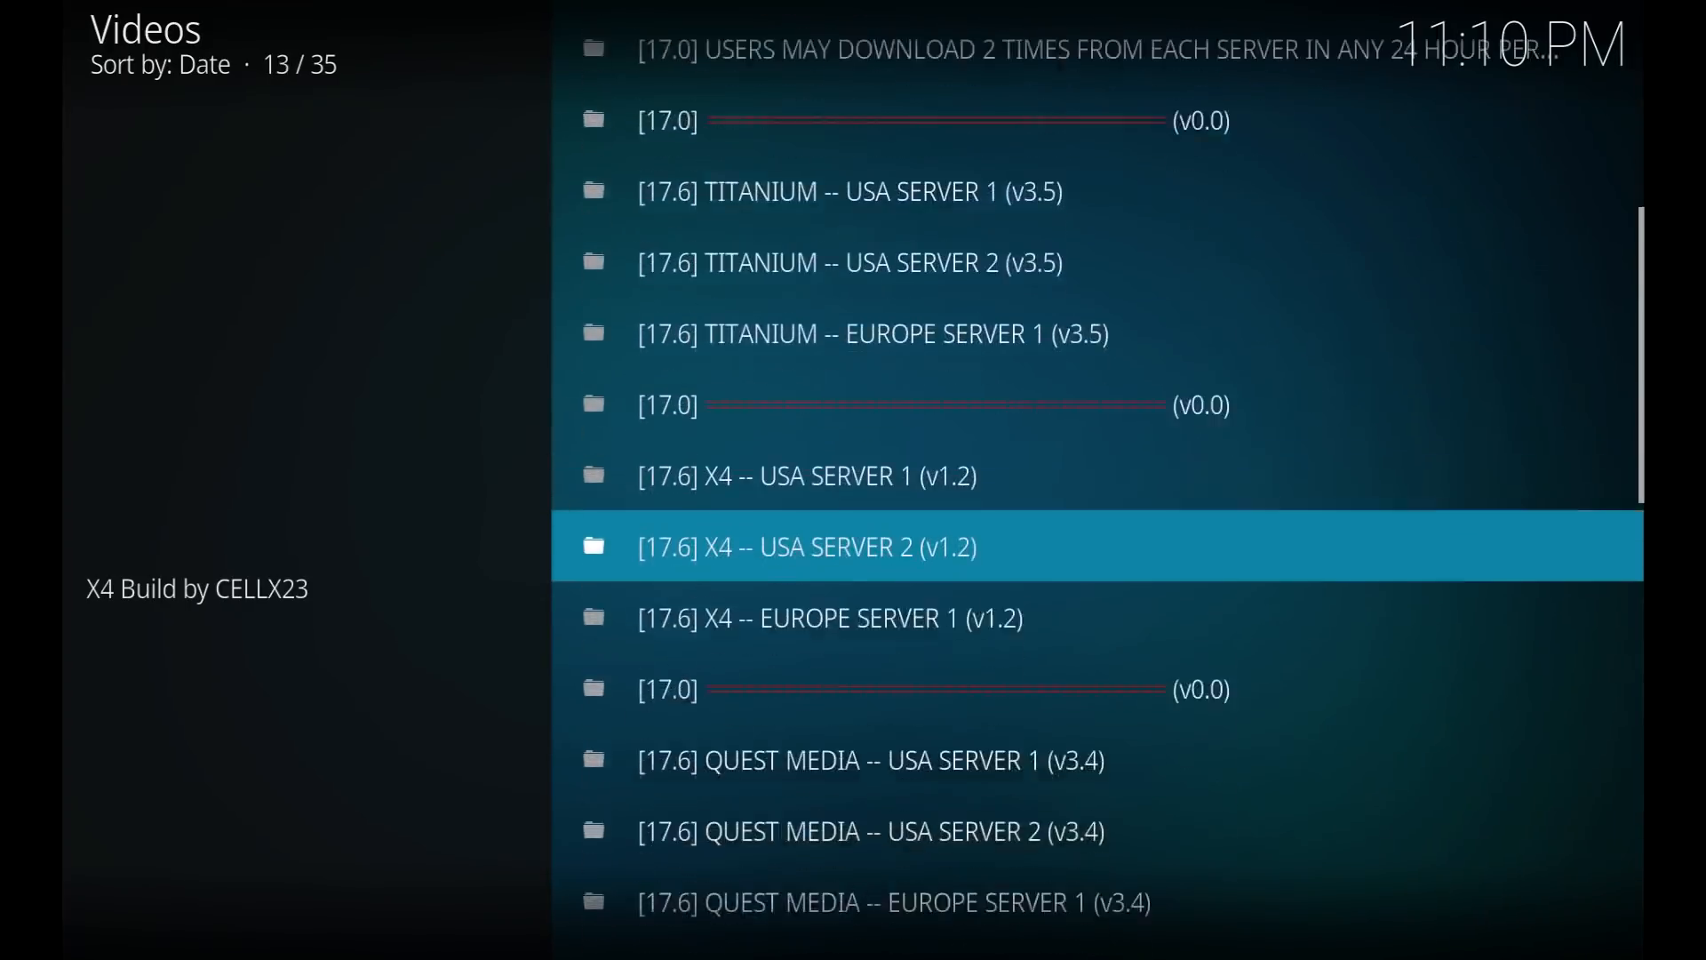
key("Down")
key("Down")
key("Down")
key("Down")
key("Down")
key("Down")
key("Down")
key("Down")
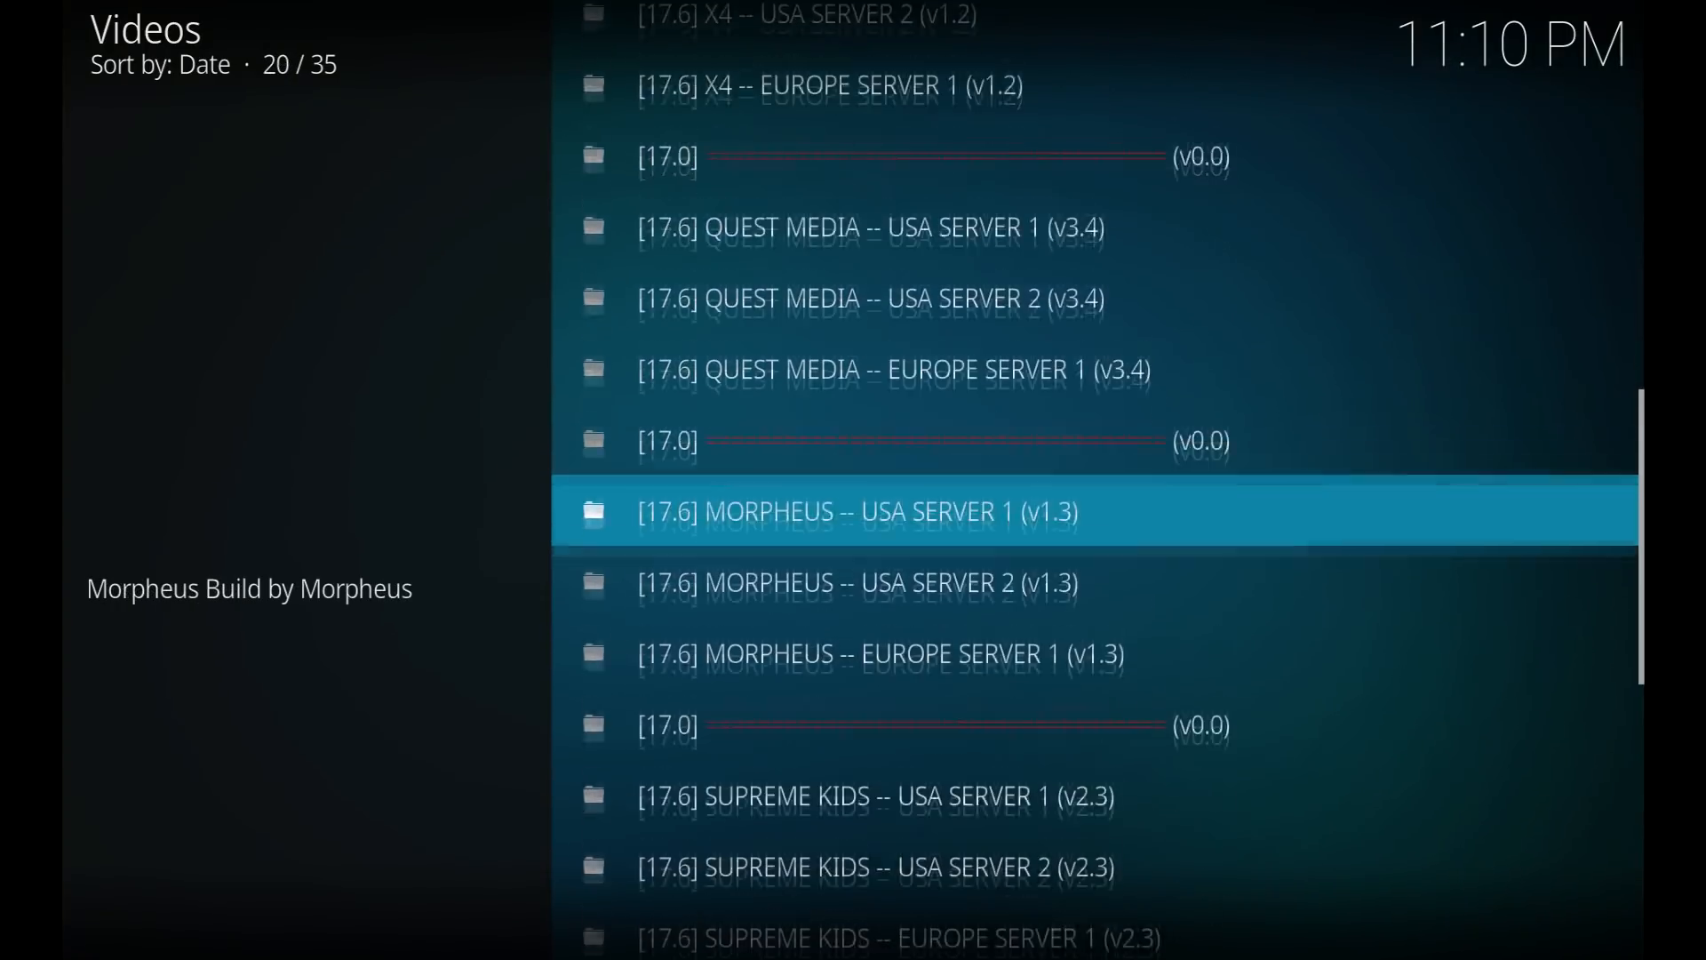
key("Down")
key("Down")
key("Down")
key("Down")
key("Down")
key("Down")
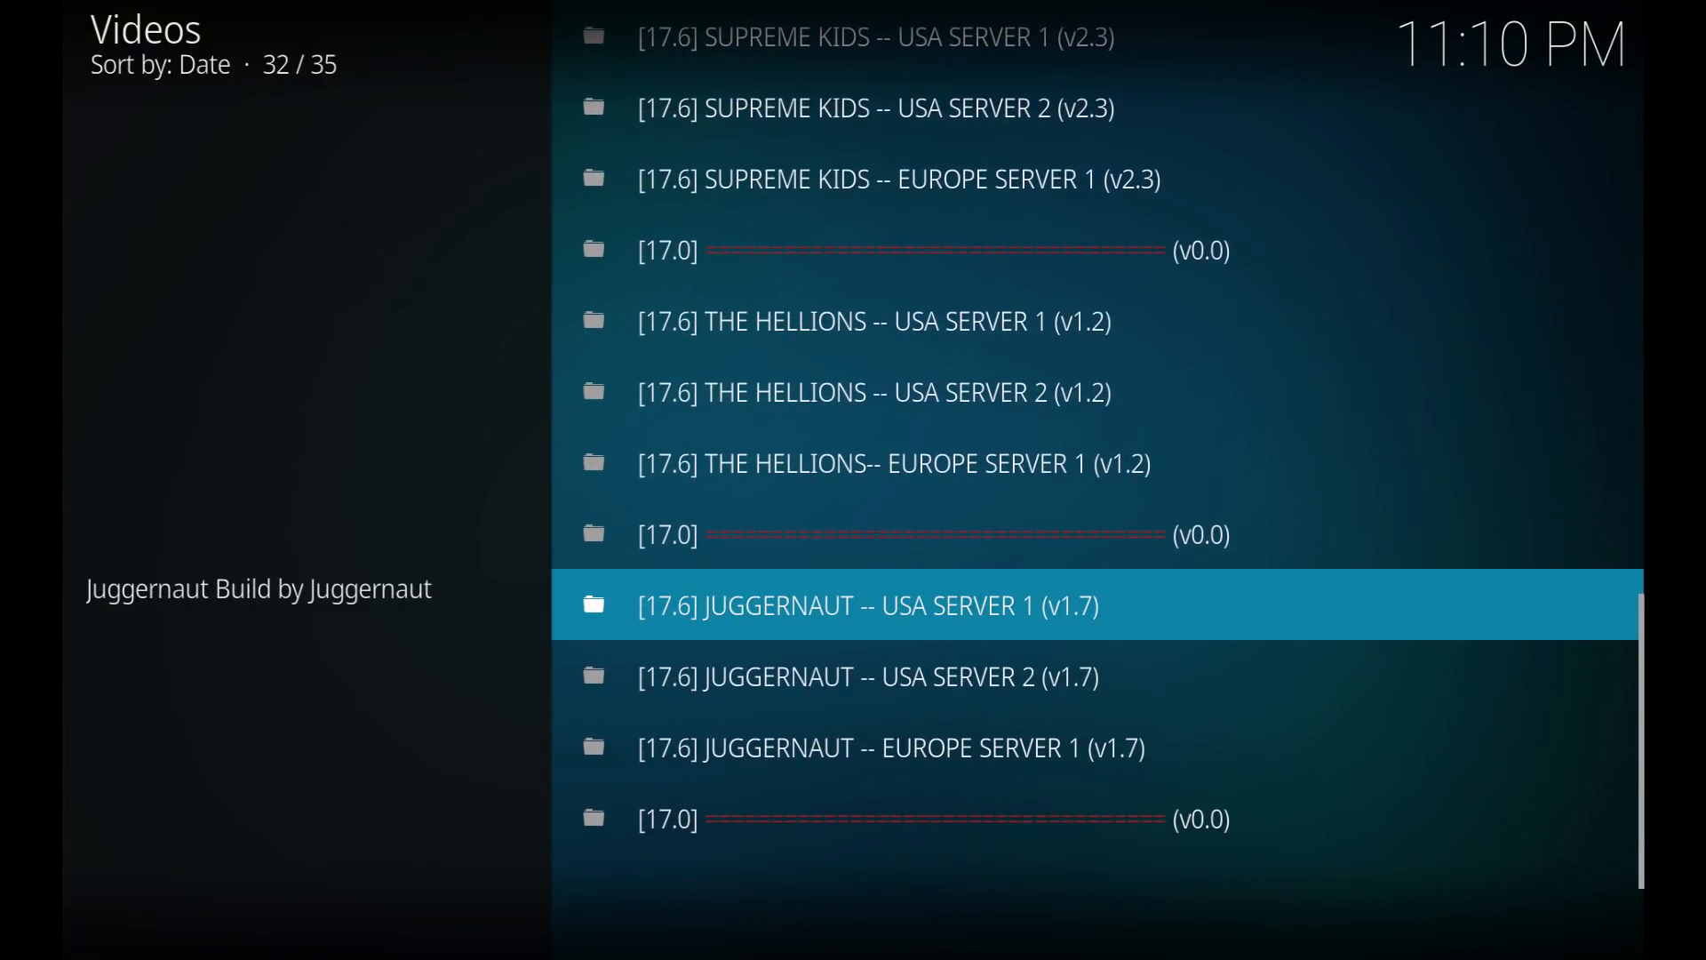
key("Return")
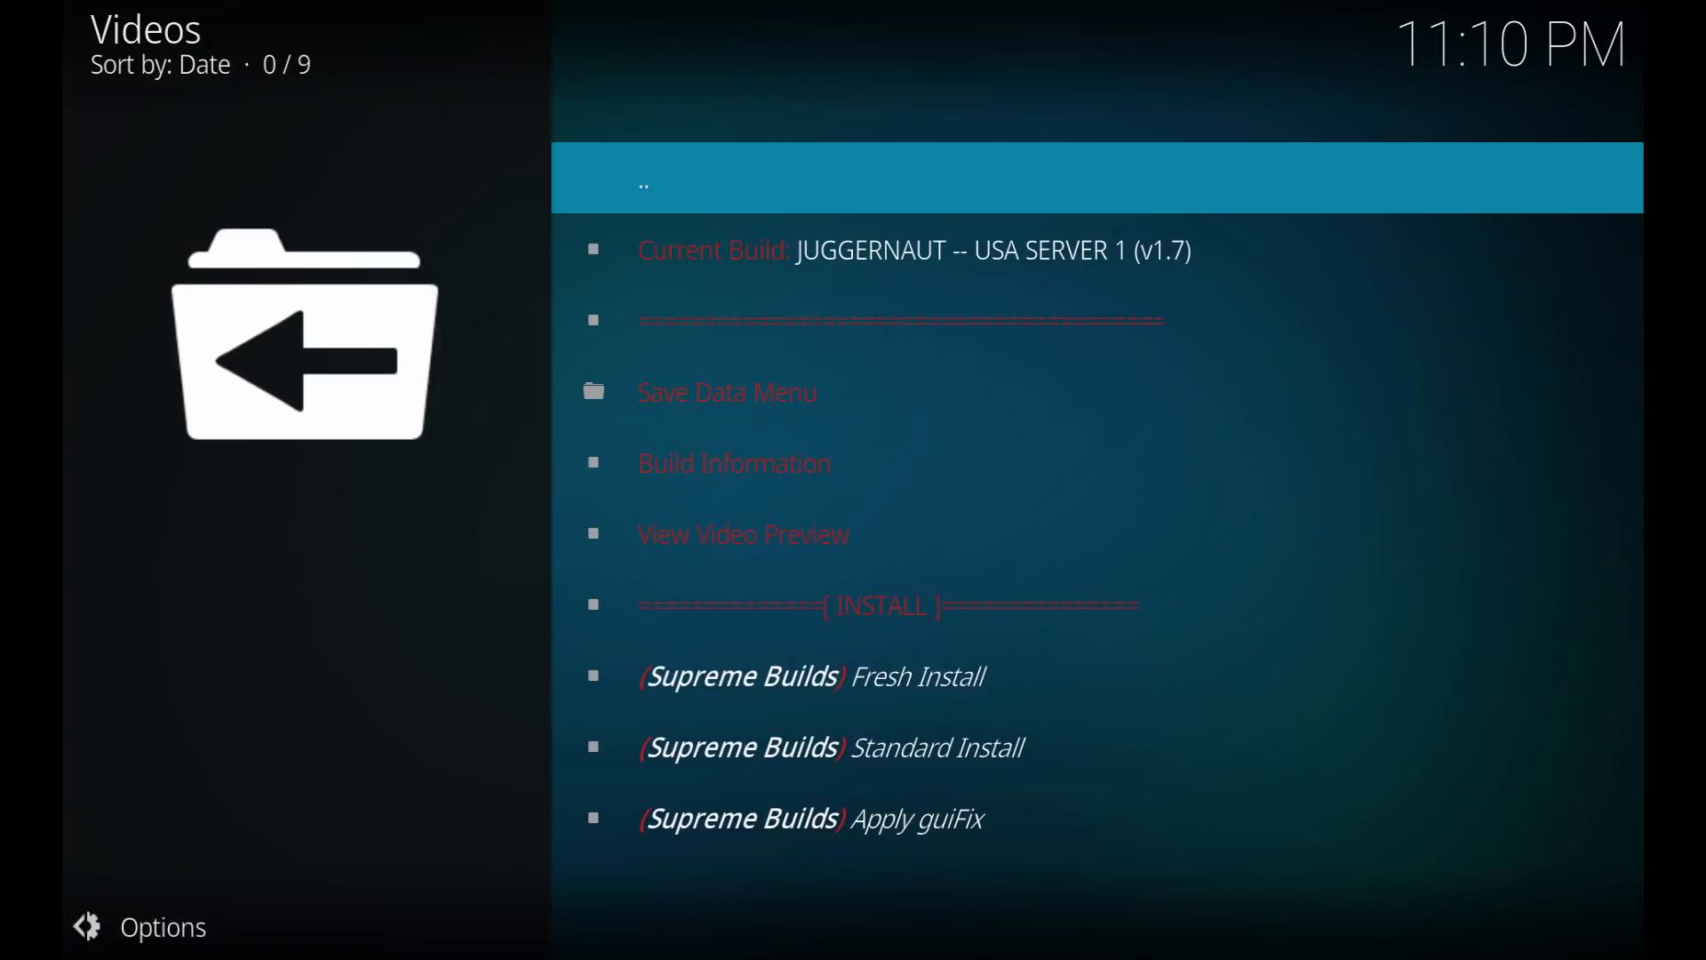
key("Down")
key("Down")
key("Down")
key("Down")
key("Down")
key("Down")
key("Down")
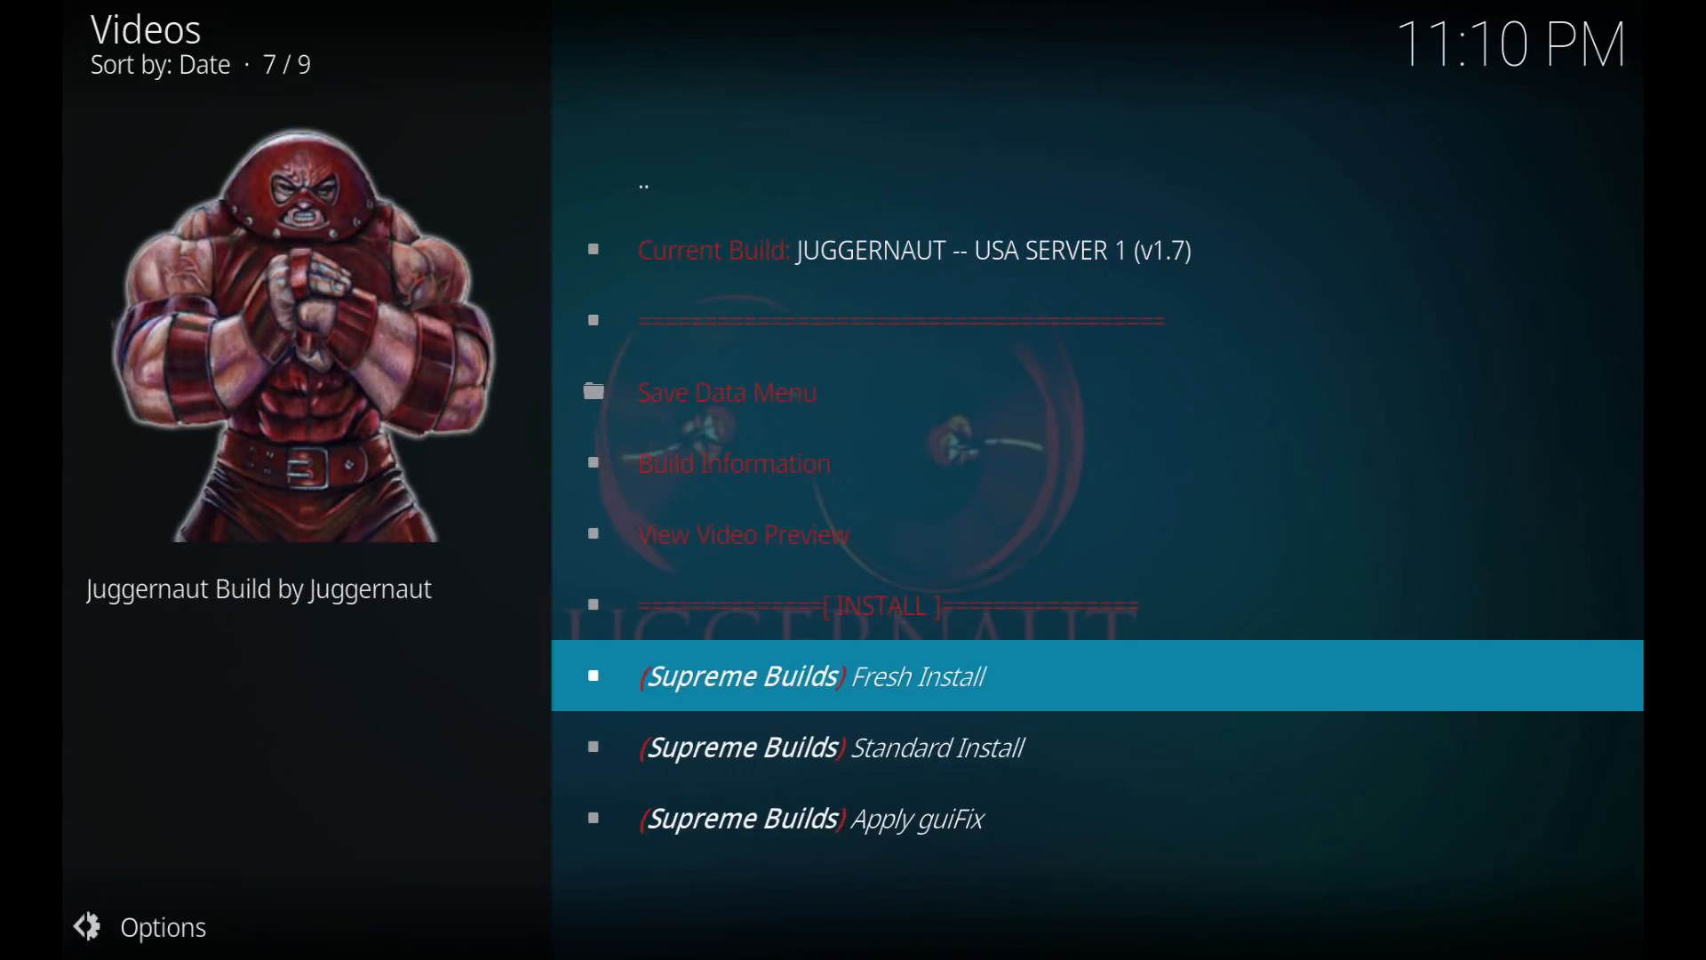
Fresh-install the JUGGERNAUT build after restoring defaults, then force close Kodi to apply it
key("Return")
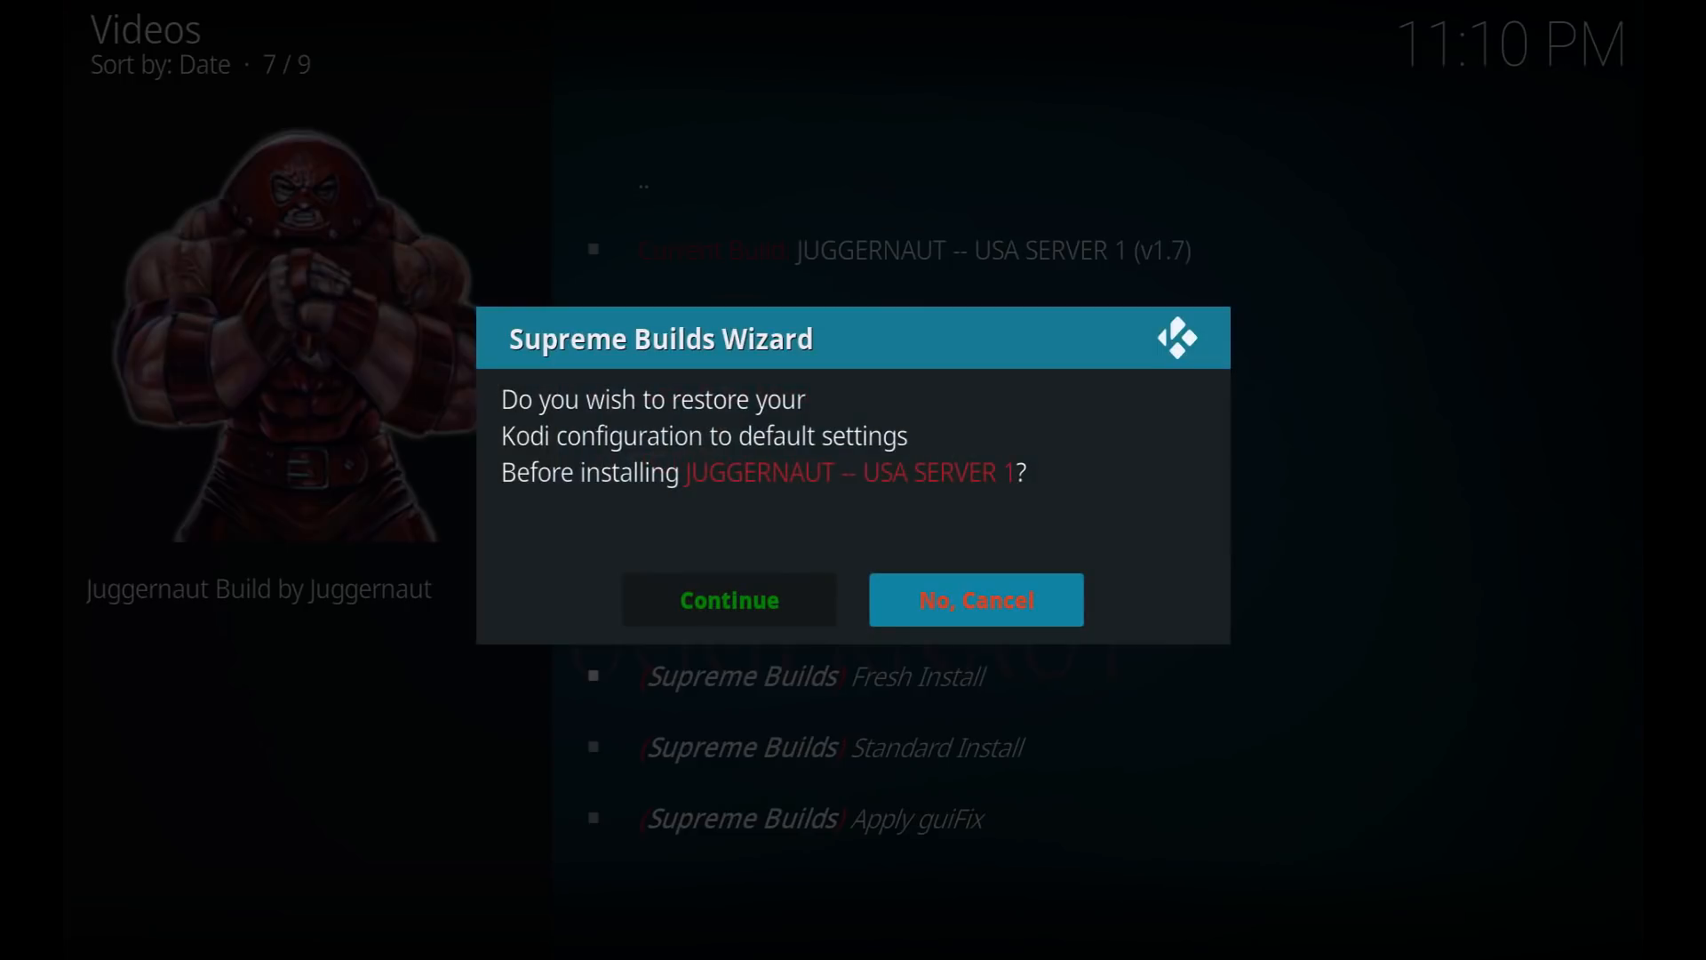
key("Left")
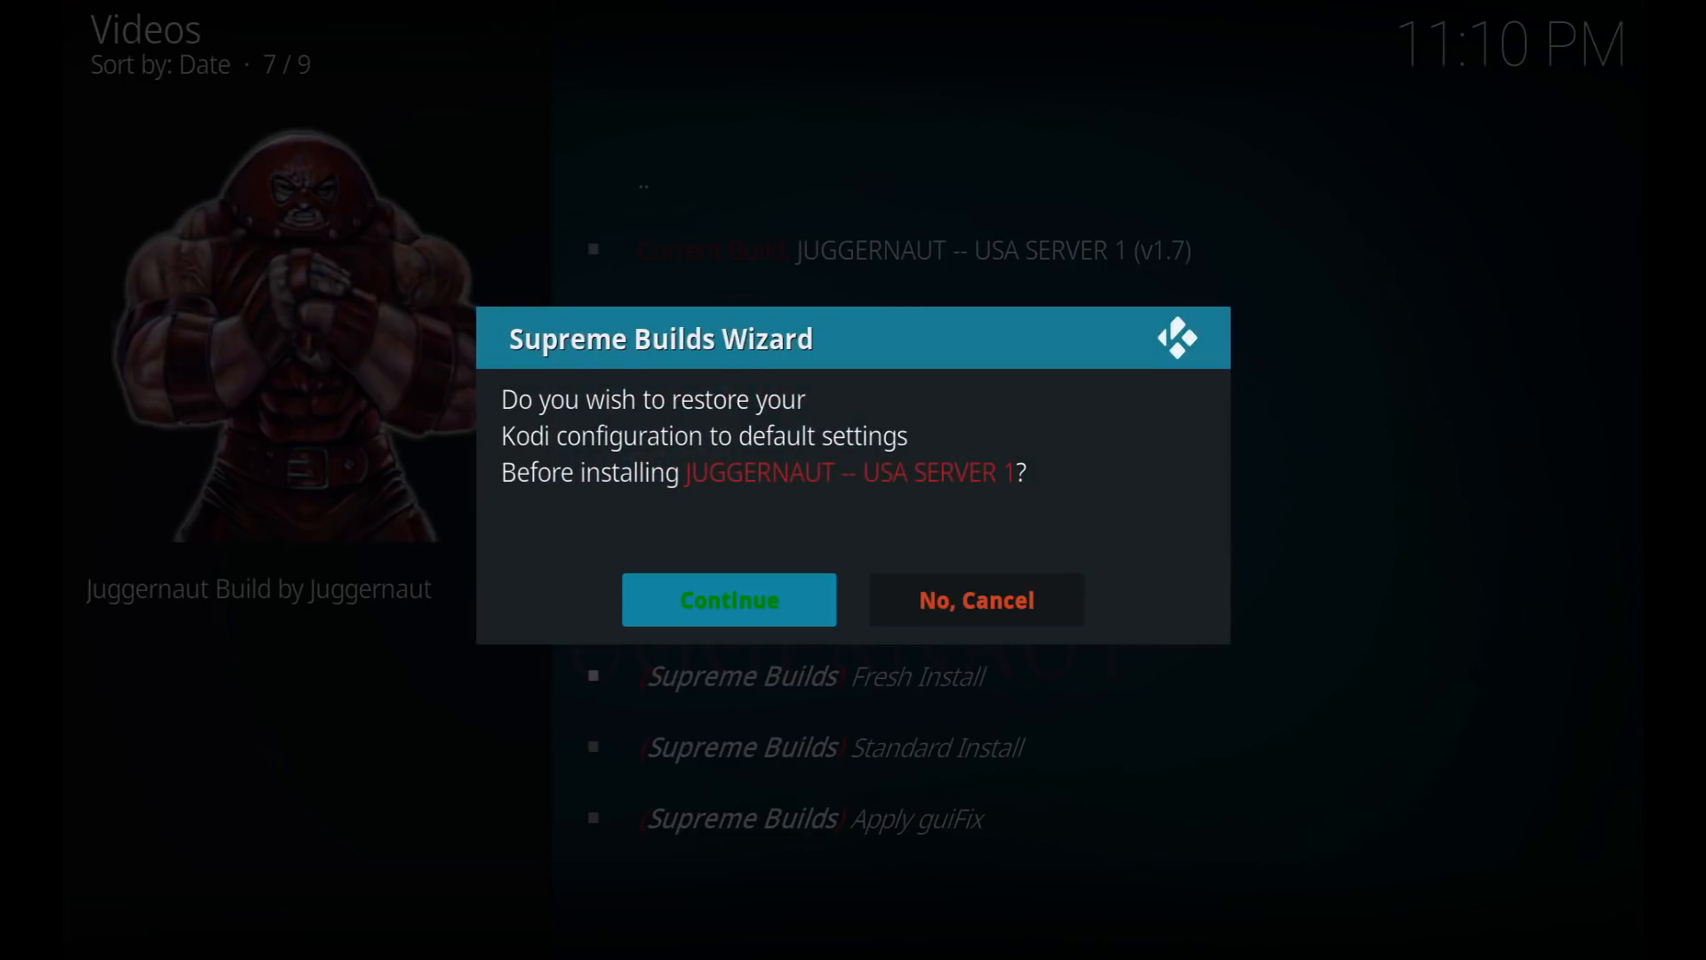
key("Return")
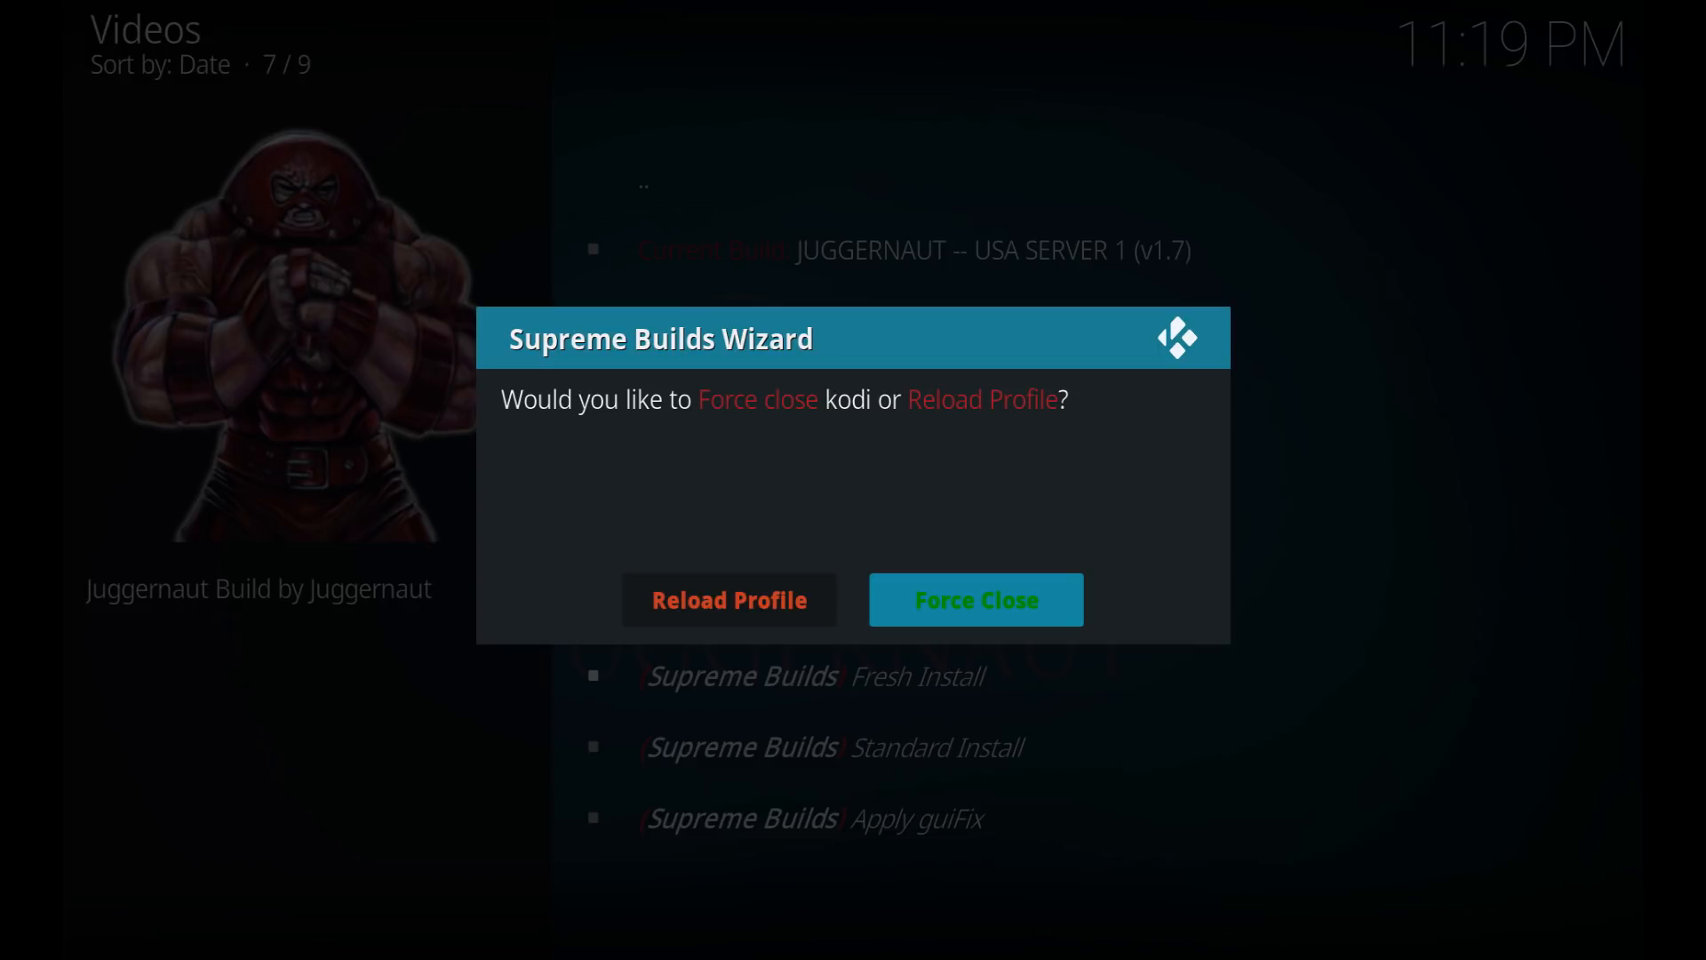
key("Return")
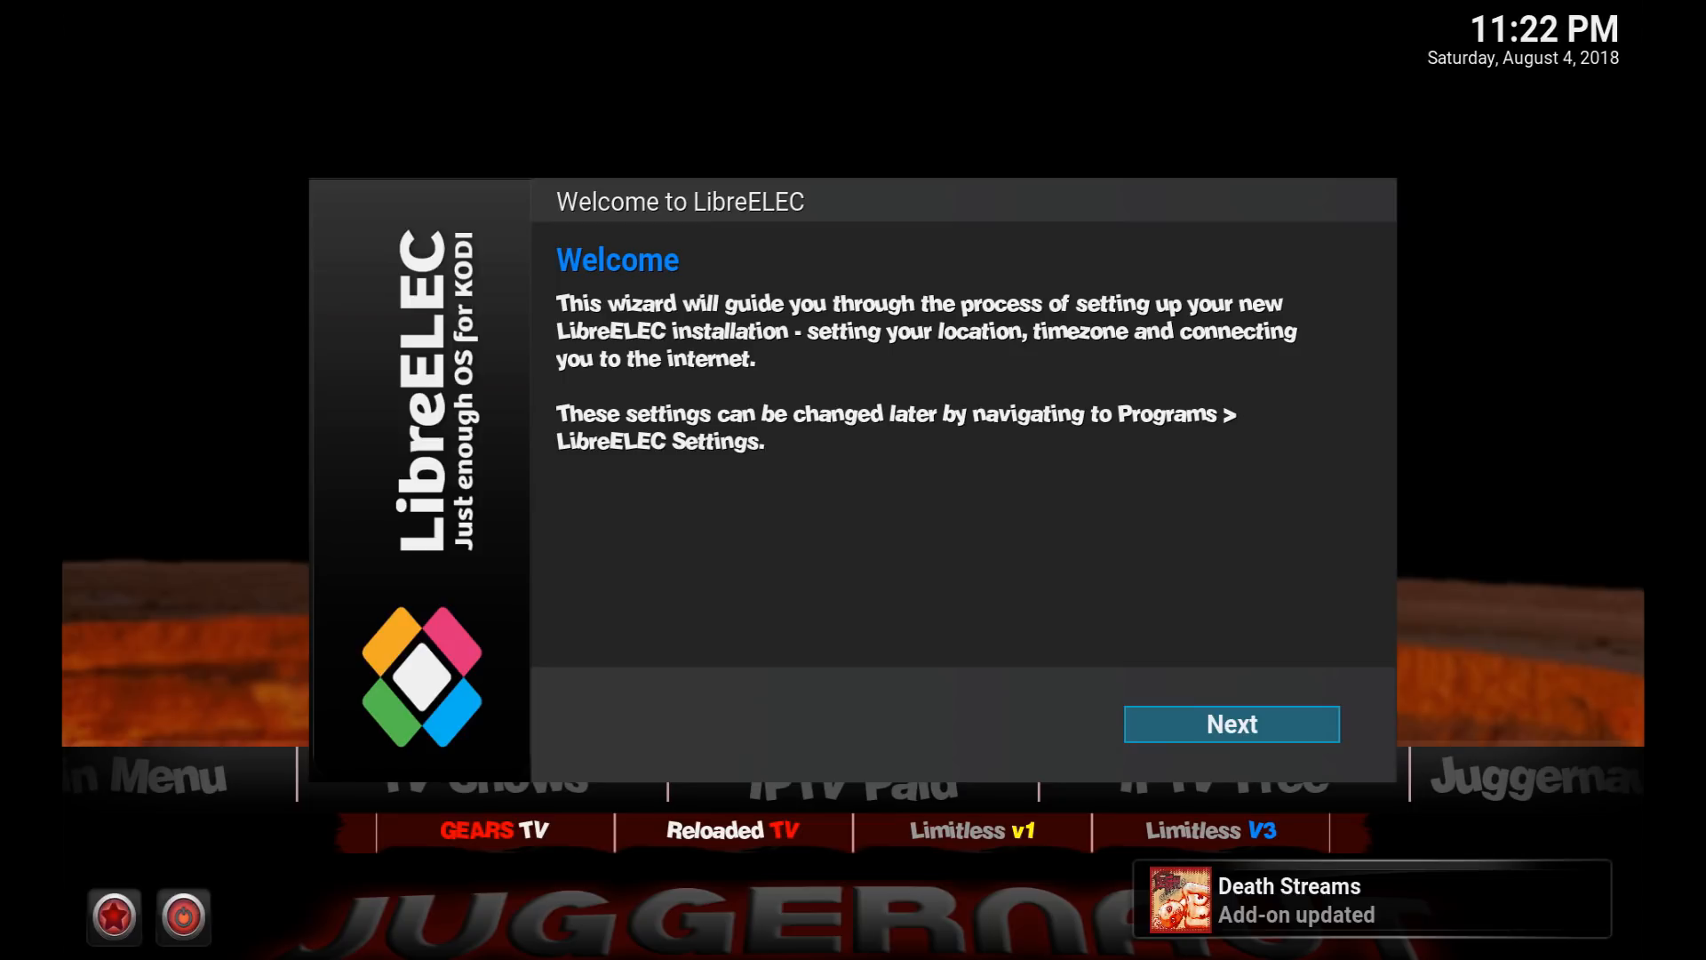
Advance from the Welcome to LibreELEC page to the hostname page
key("Return")
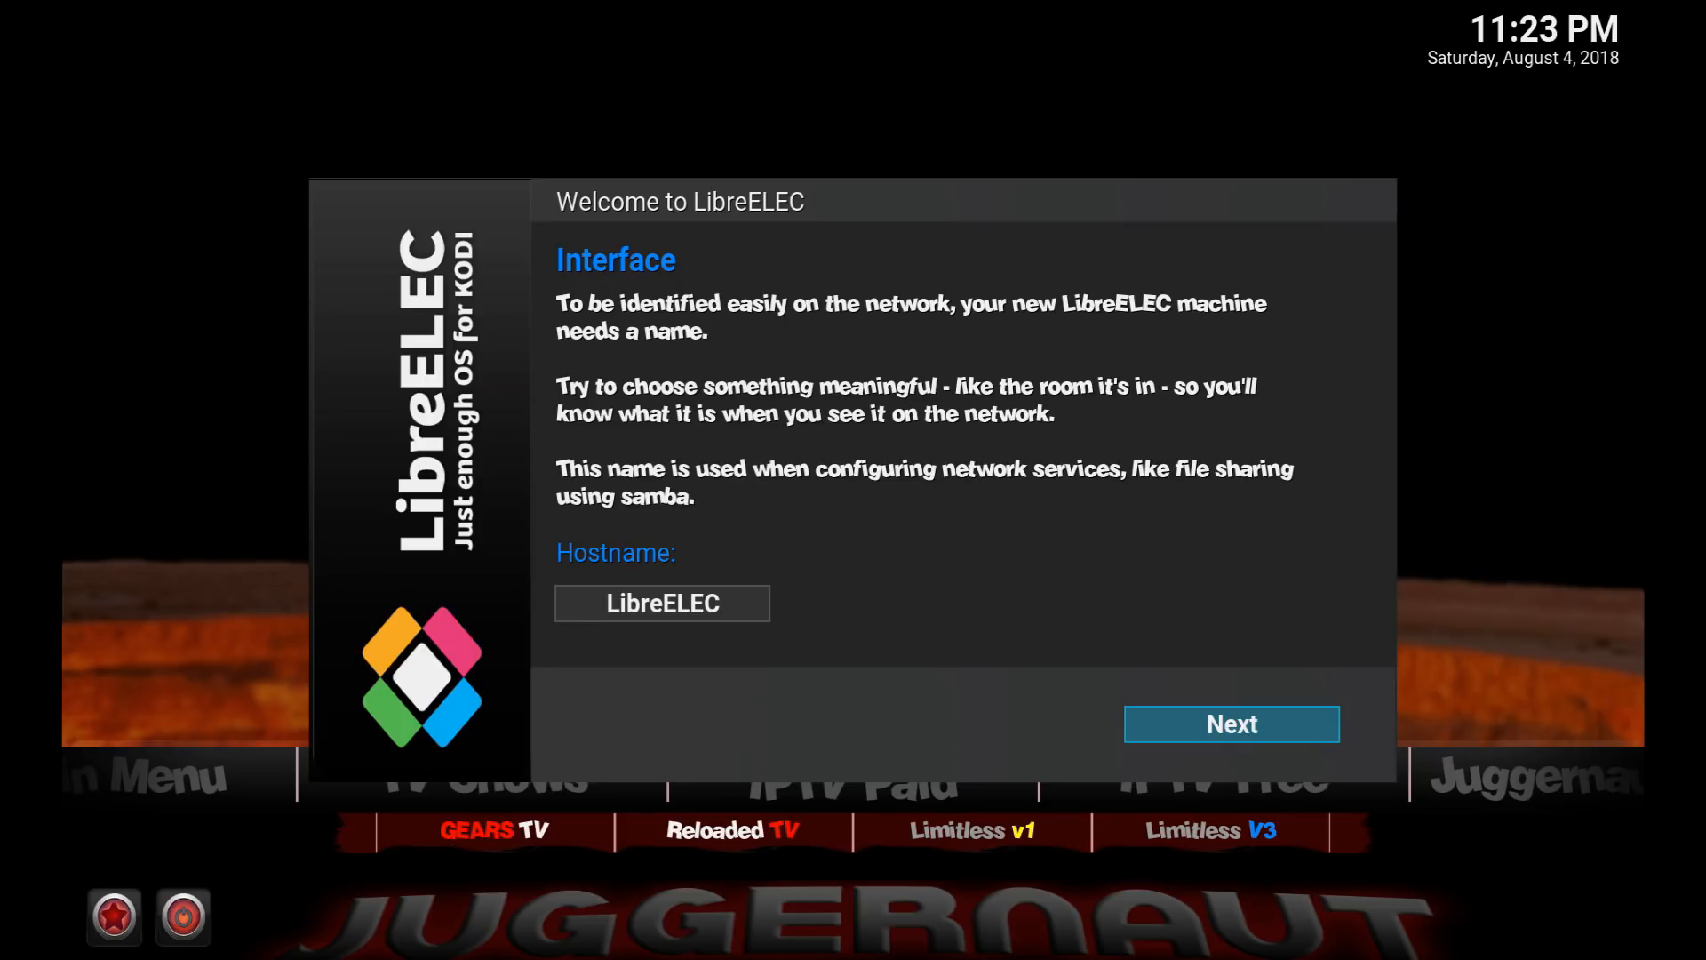
Accept the default LibreELEC hostname, networking and remote access settings and close the wizard
key("Return")
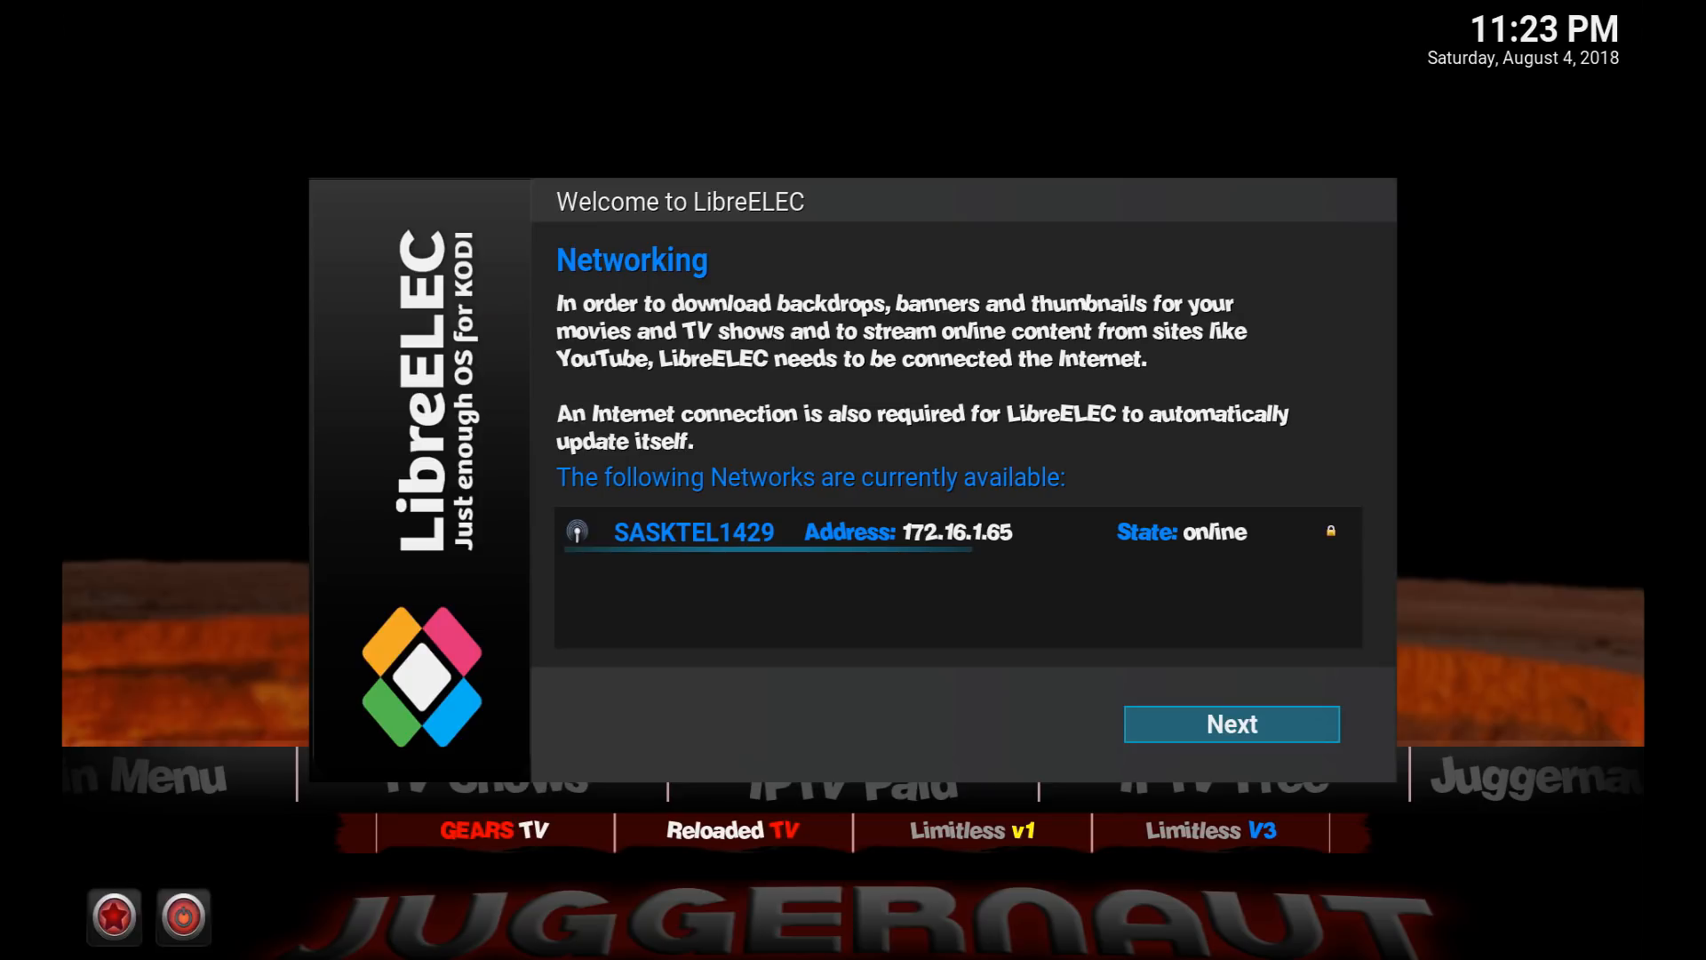
key("Return")
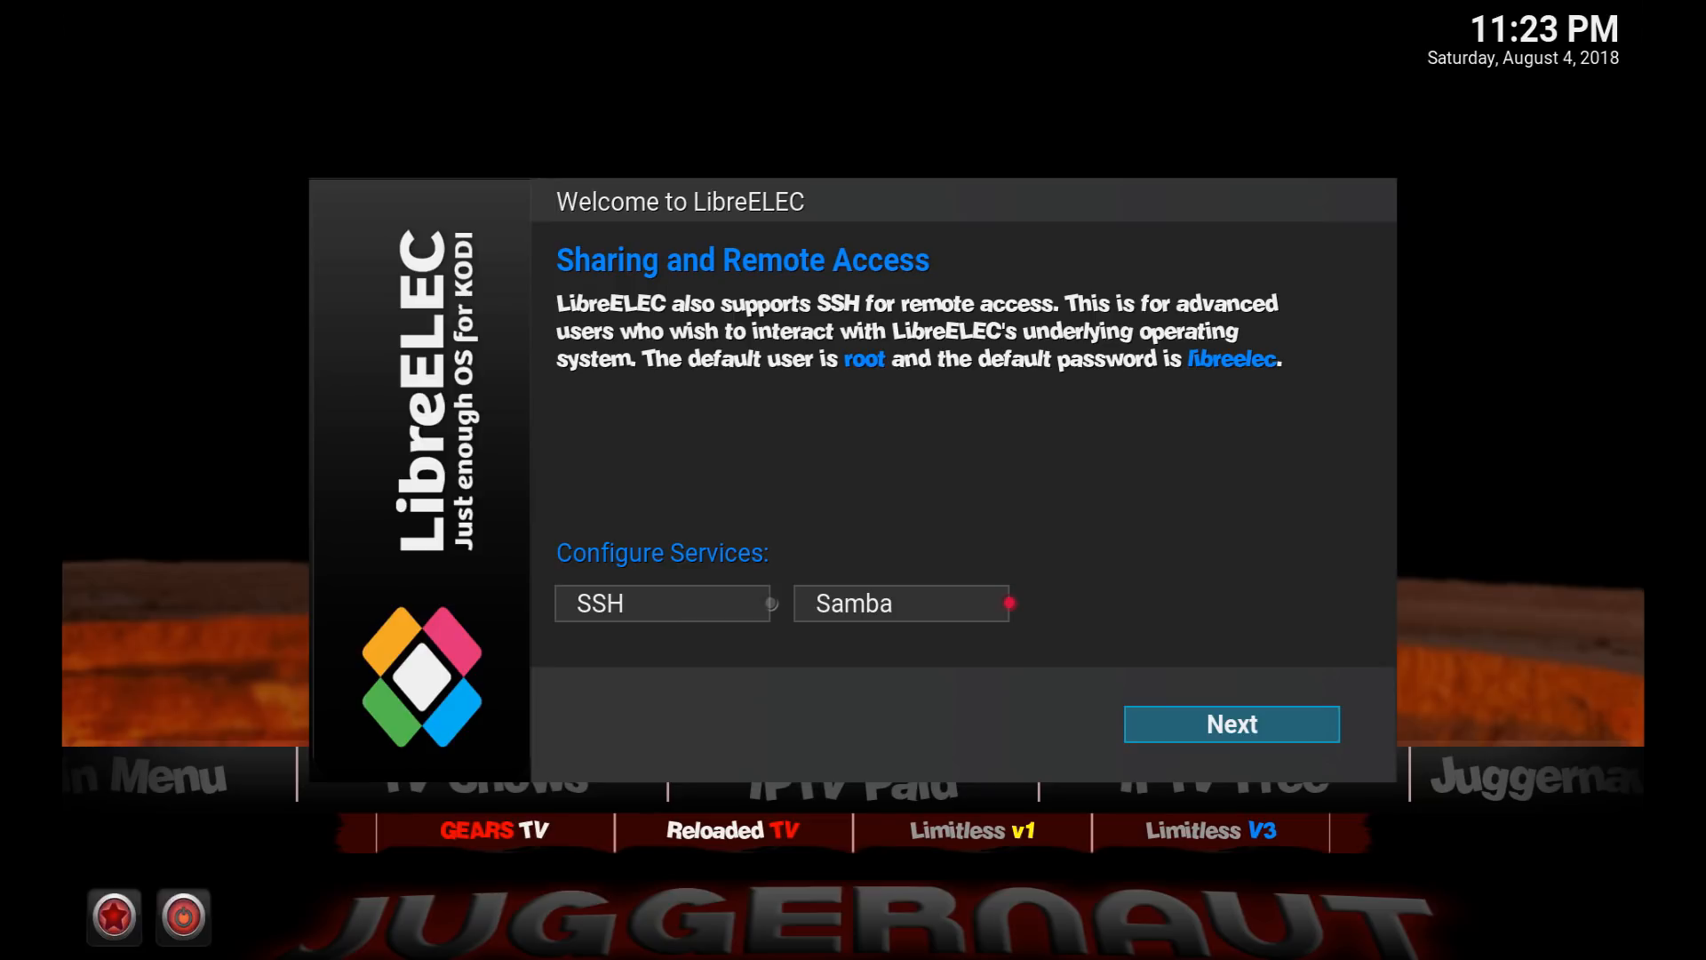
key("Return")
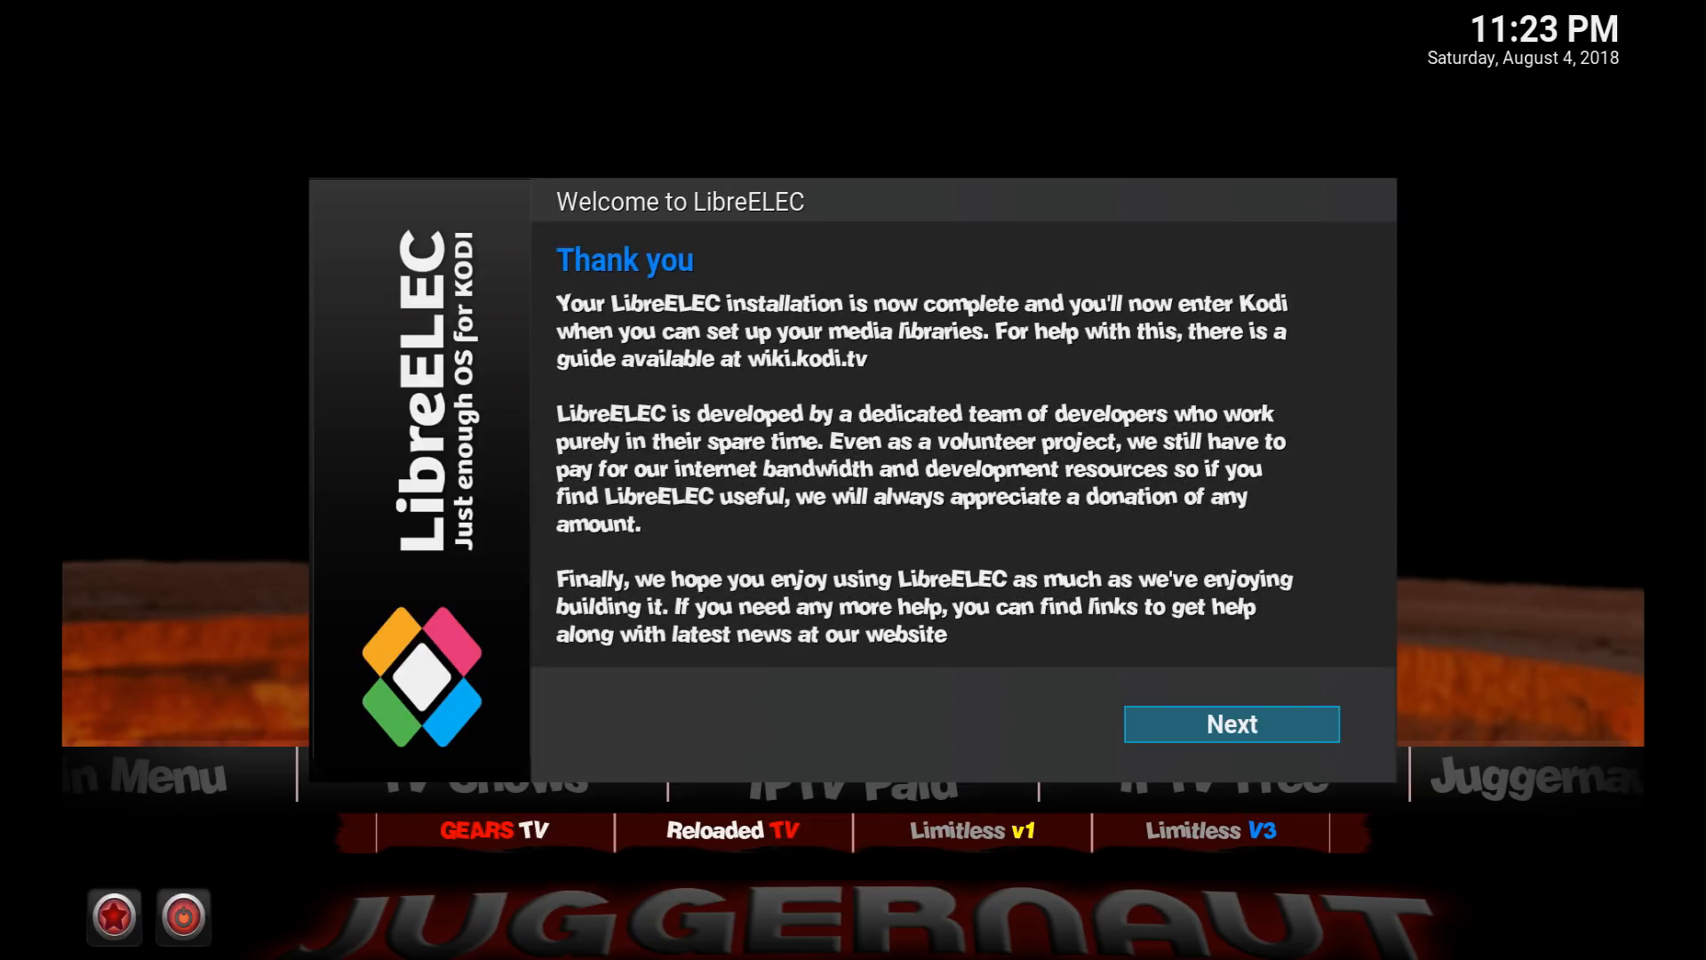
key("Return")
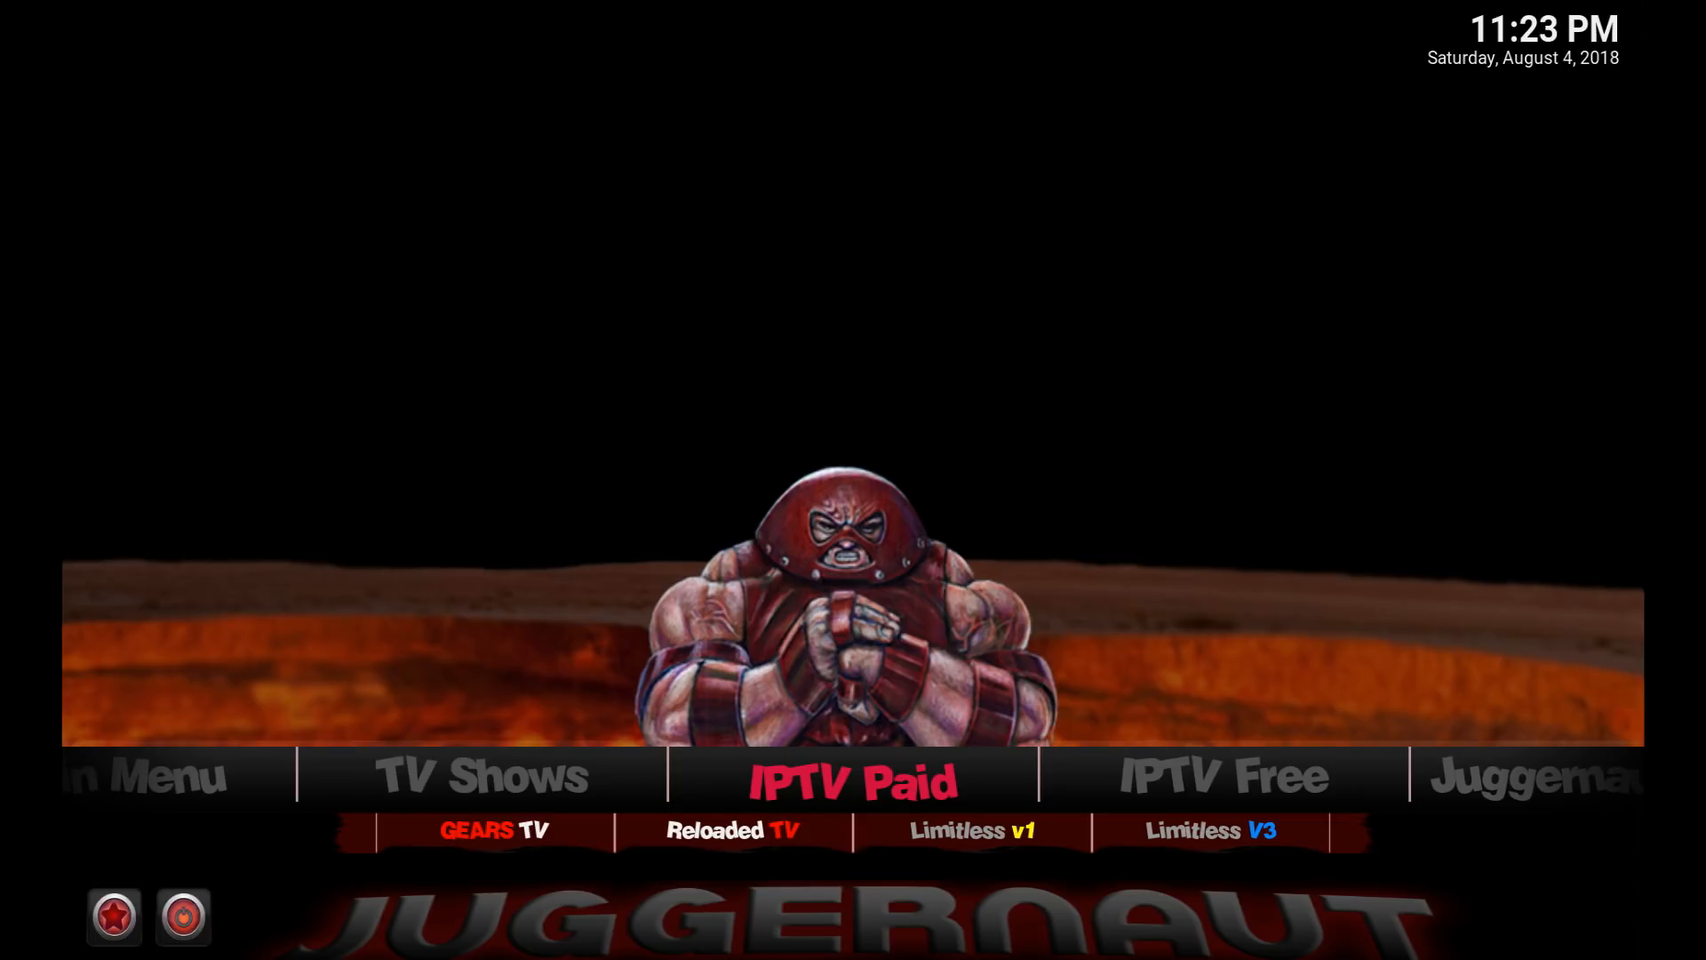
Go from the home screen into System settings and open the Interface page
key("Left")
key("Left")
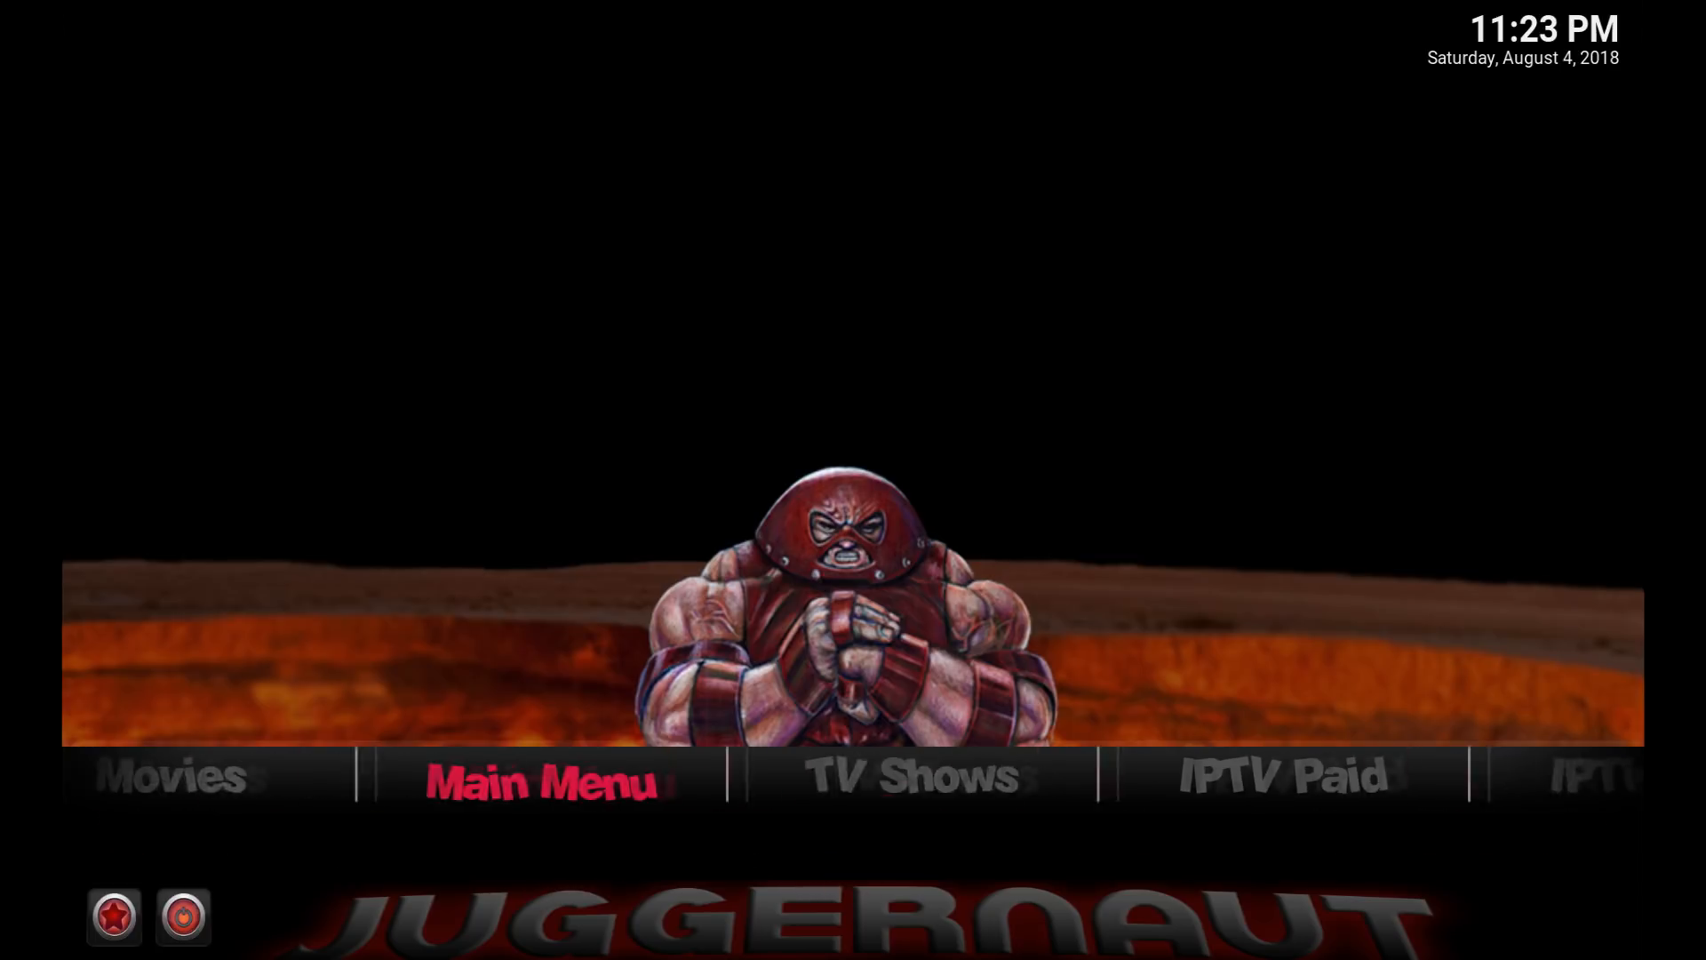
key("Down")
key("Right")
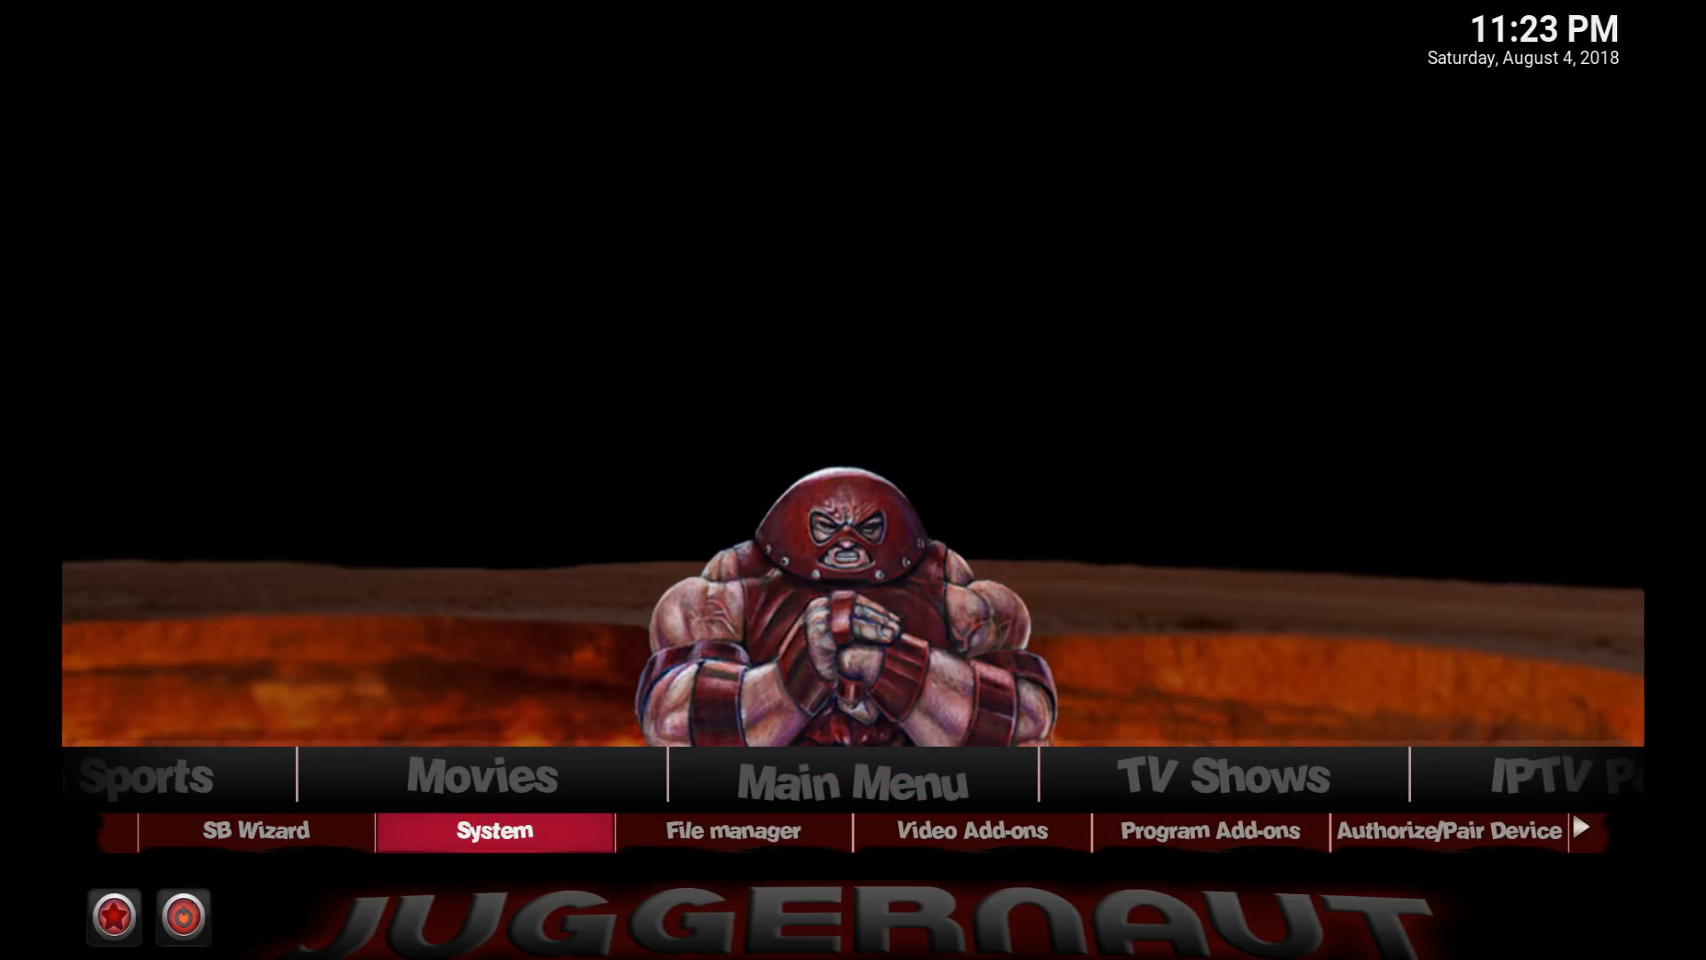
key("Return")
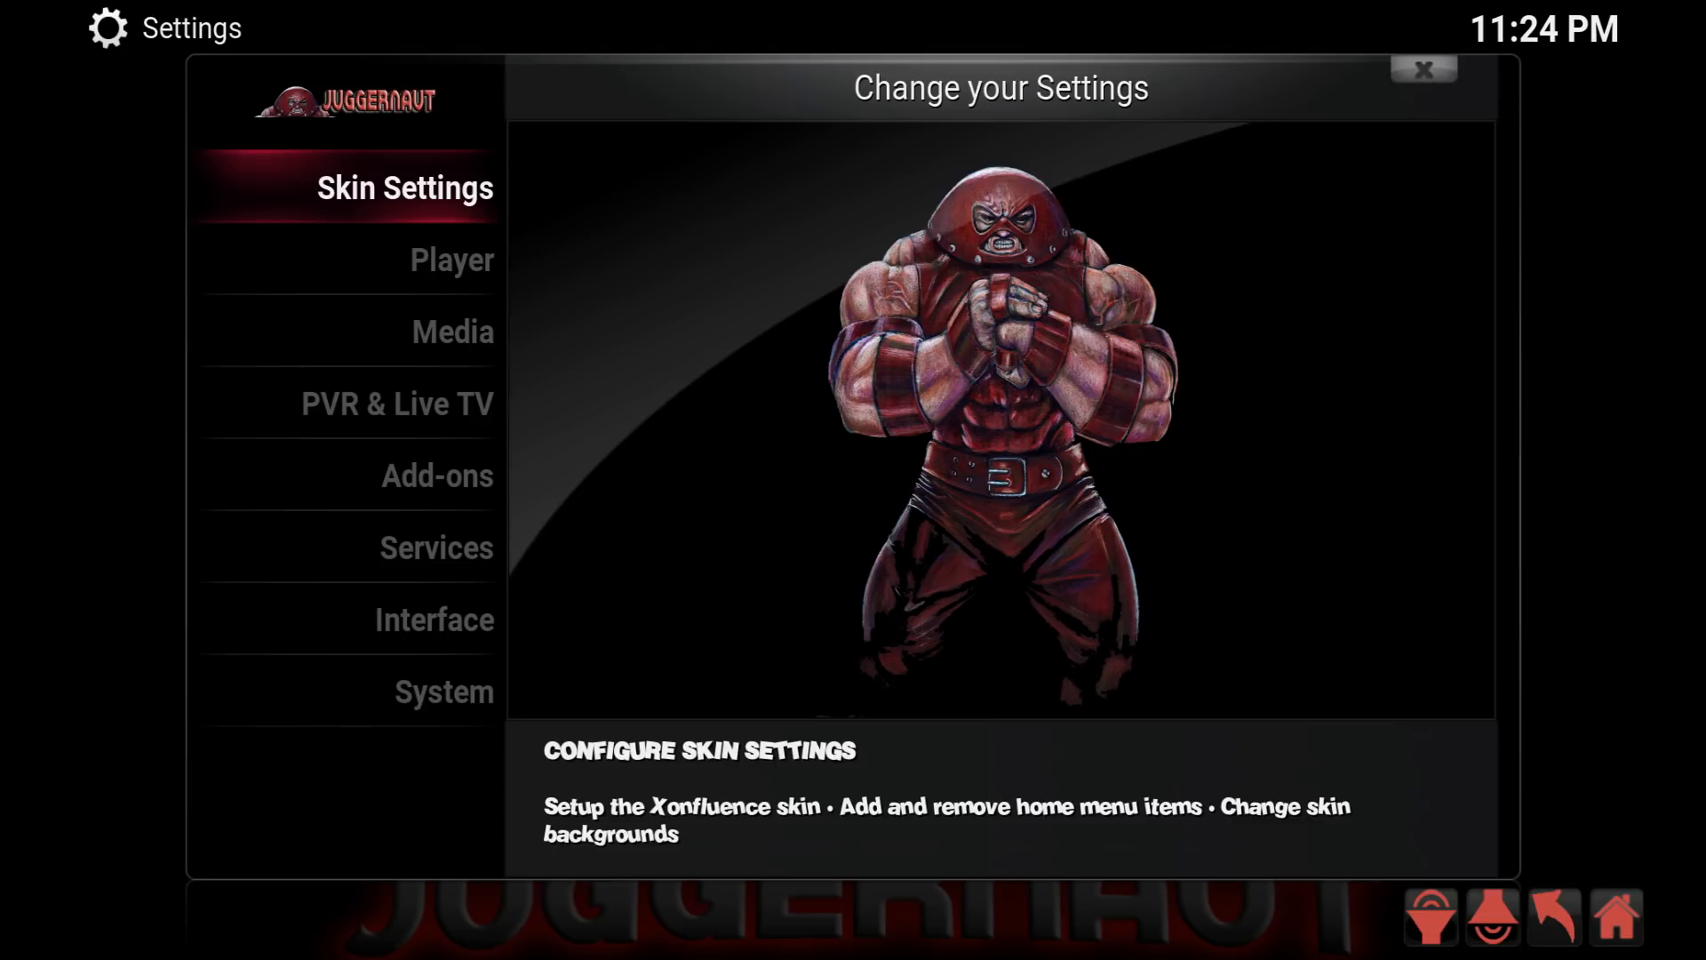
key("Down")
key("Down")
key("Down")
key("Down")
key("Down")
key("Down")
key("Down")
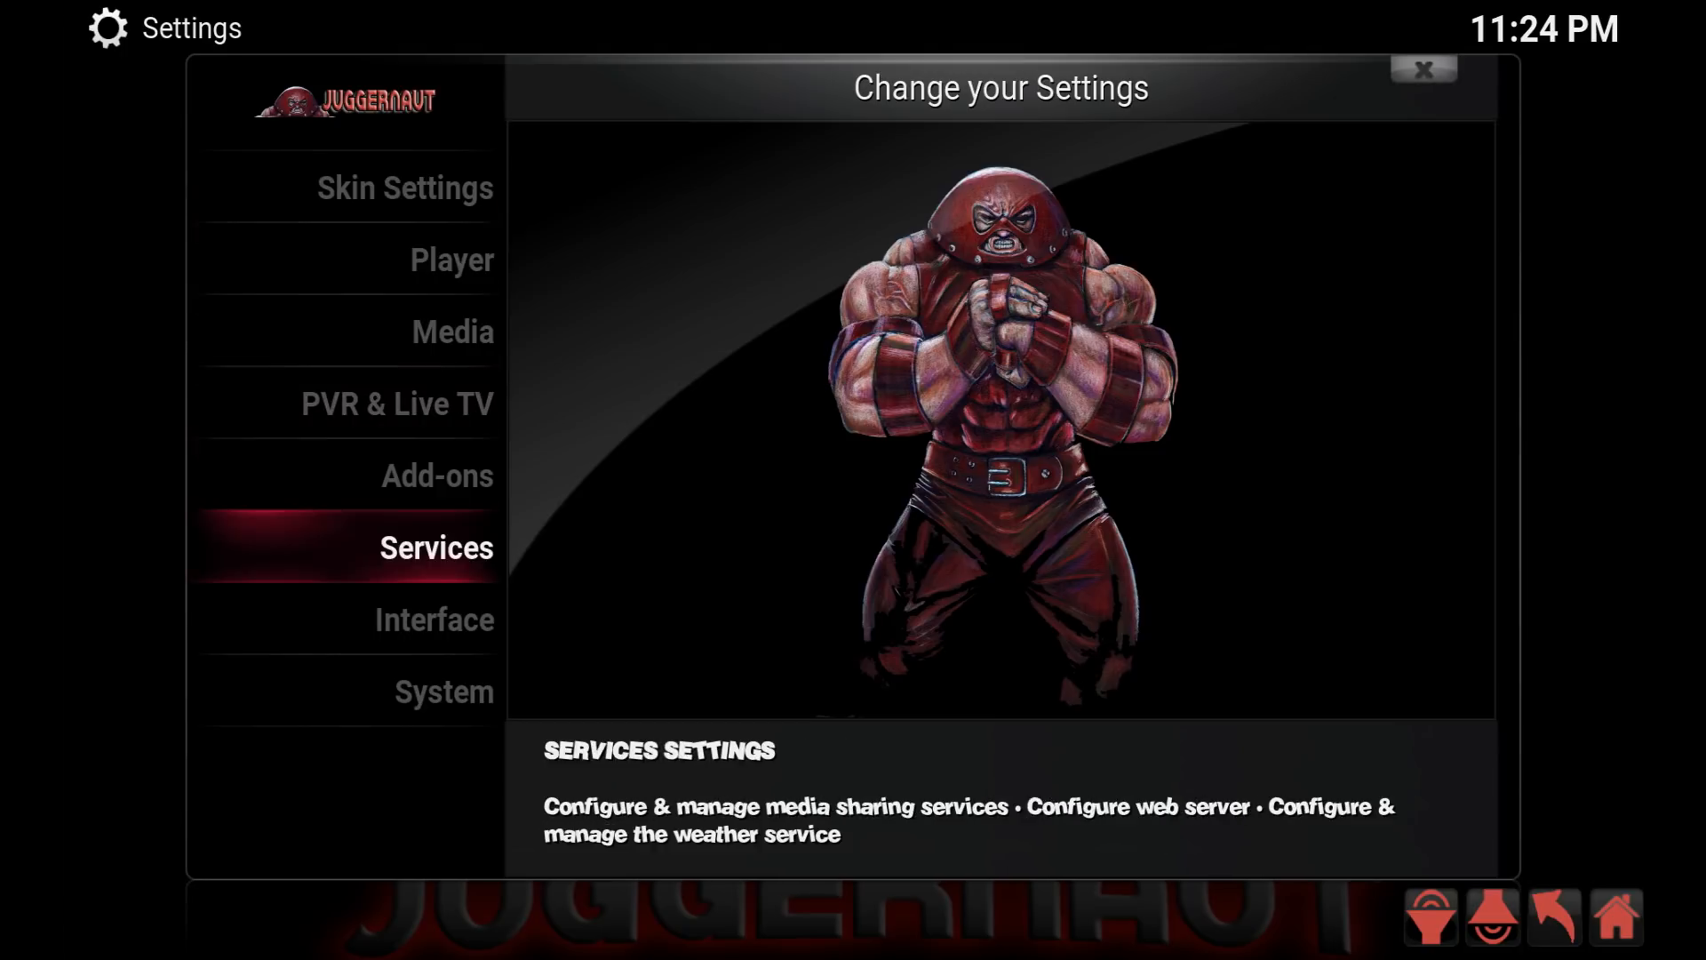
key("Up")
key("Return")
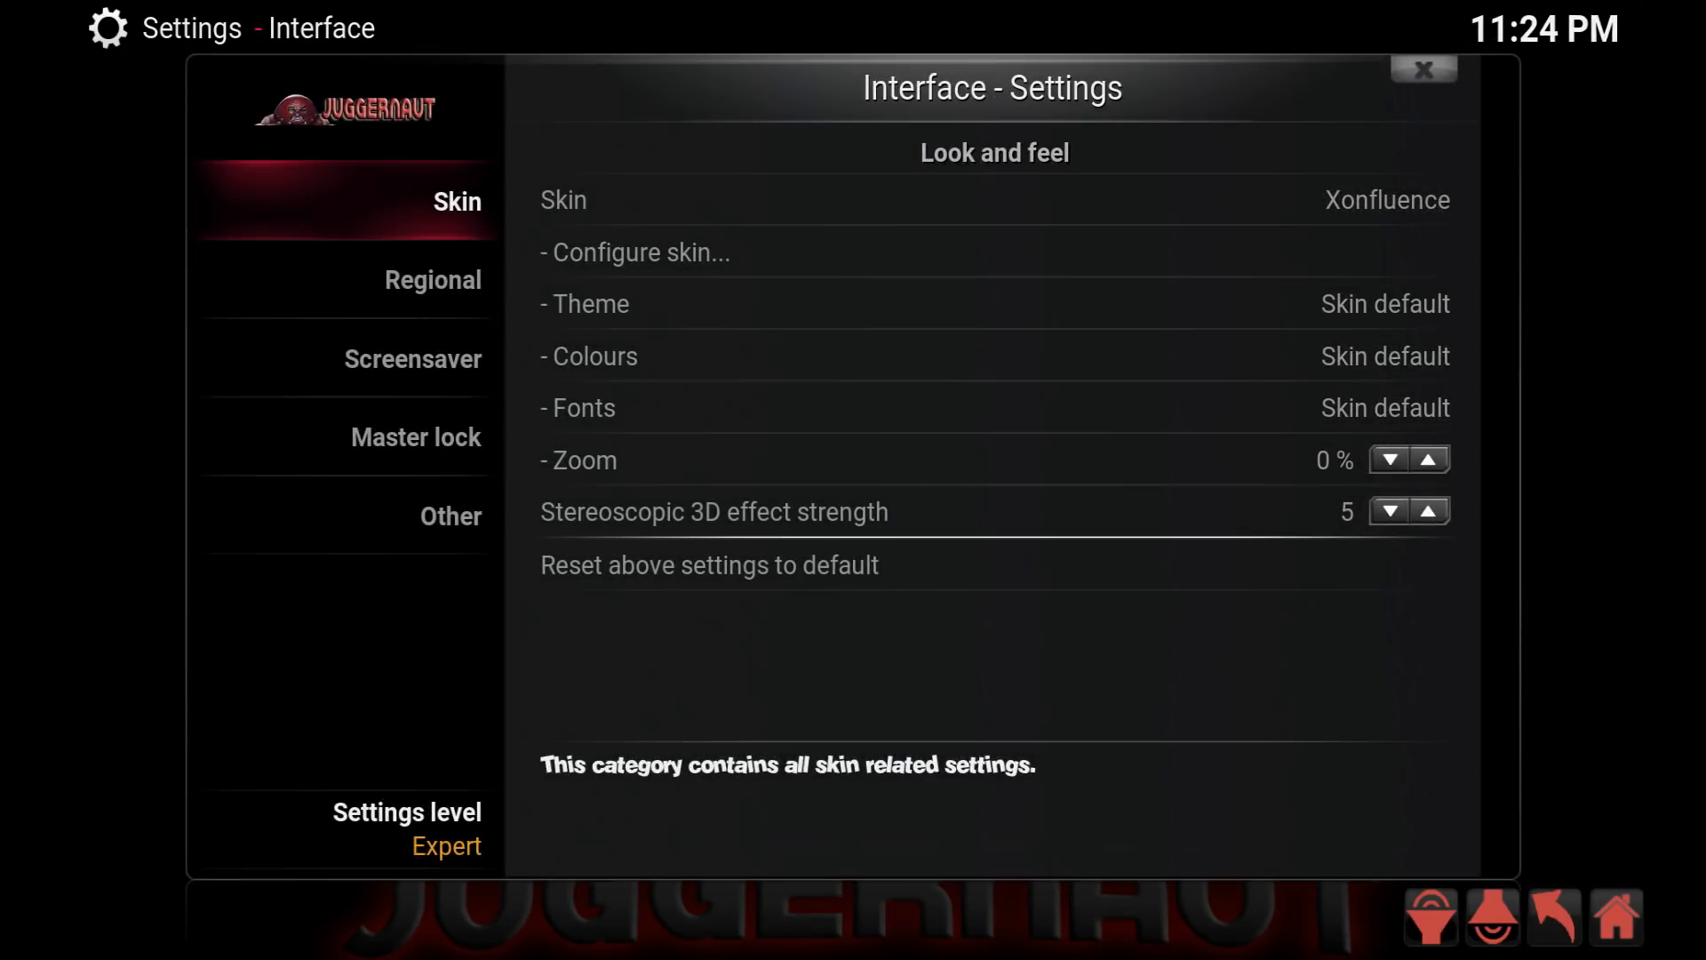
In Regional settings, set the timezone country to Canada
key("Down")
key("Right")
key("Down")
key("Down")
key("Down")
key("Down")
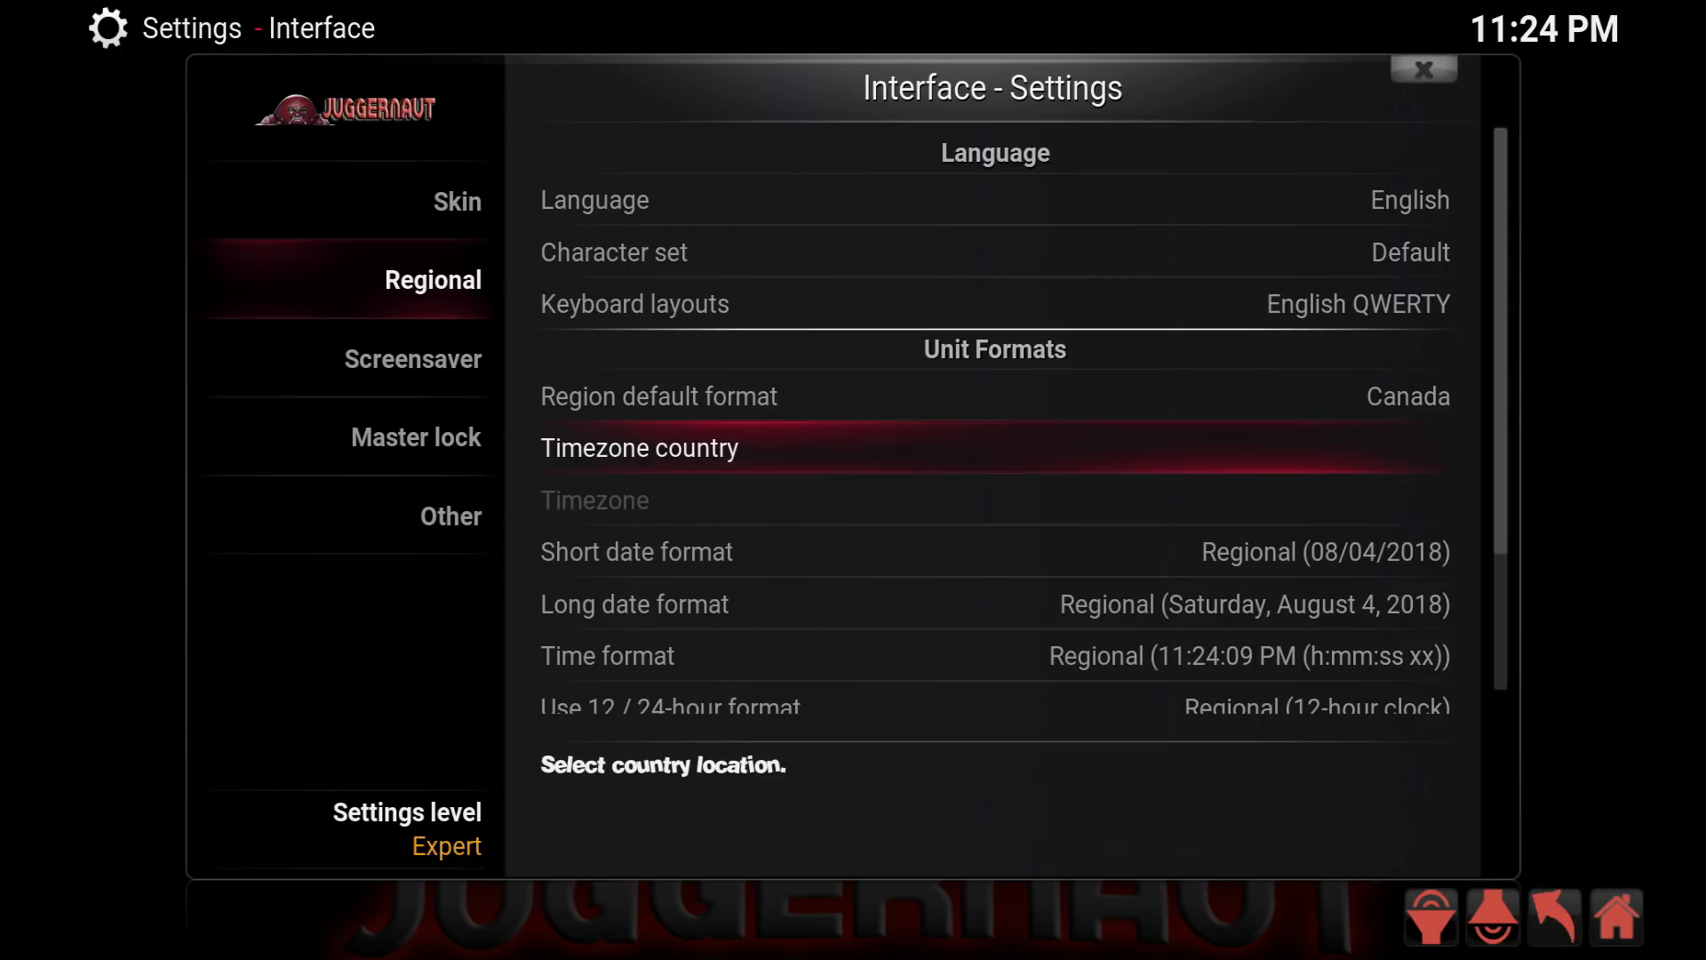
key("Return")
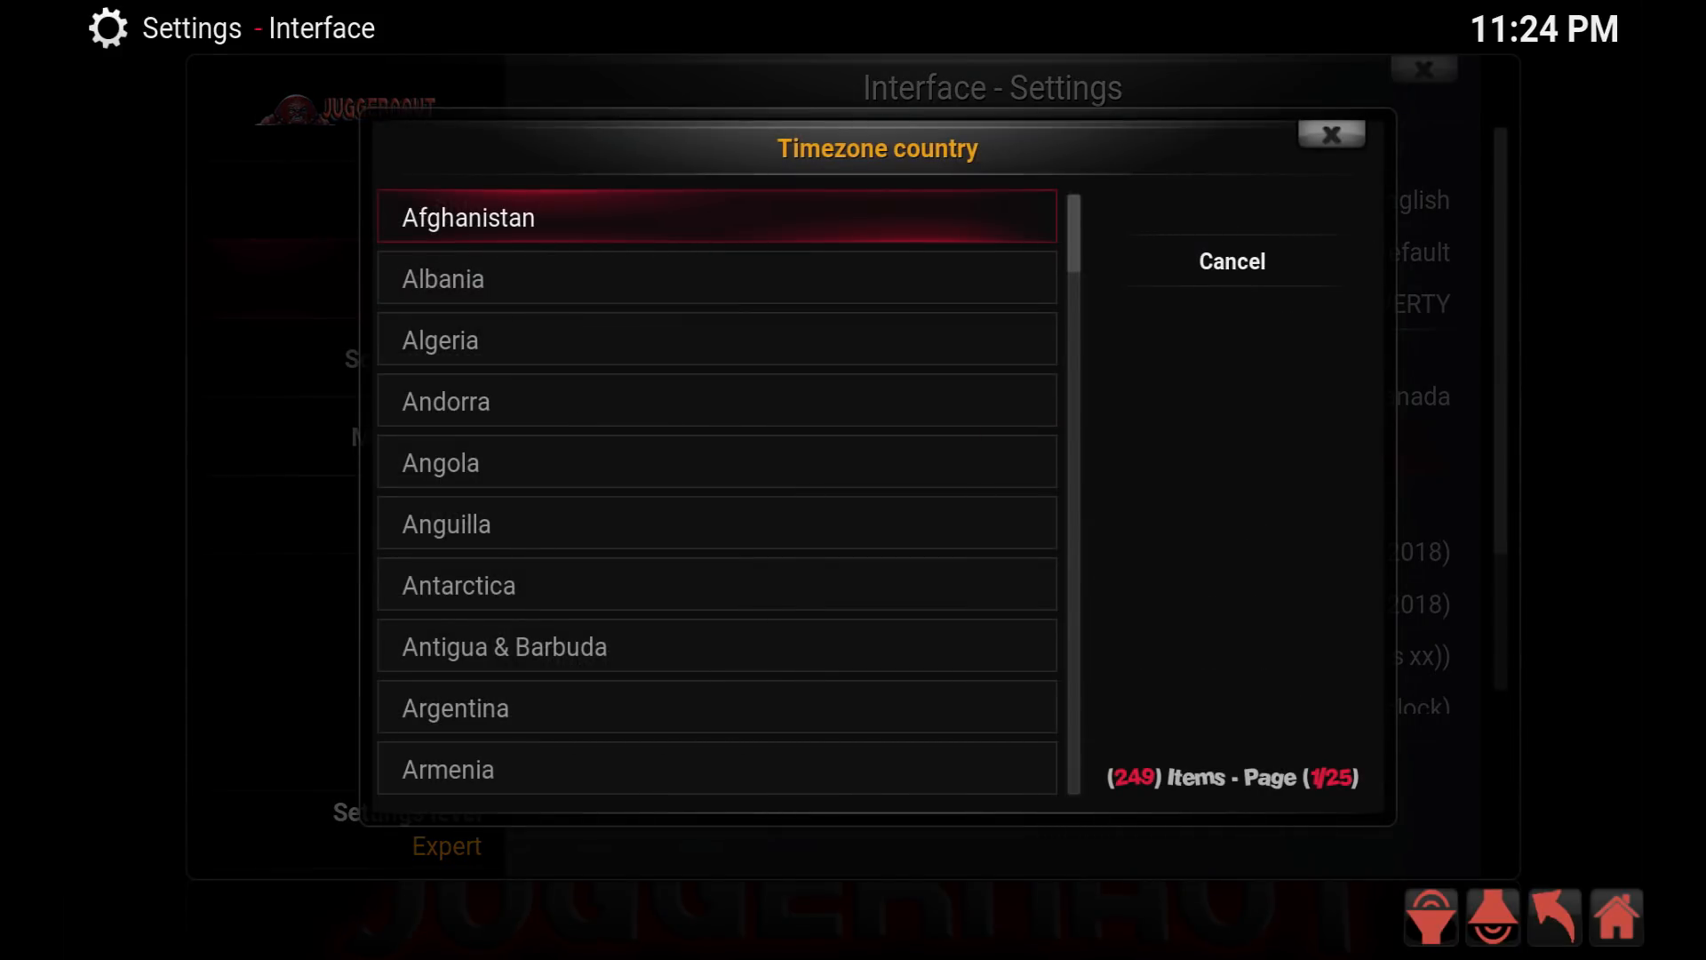
key("Down")
key("Down")
key("Down")
key("Down")
key("Down")
key("Down")
key("Down")
key("Down")
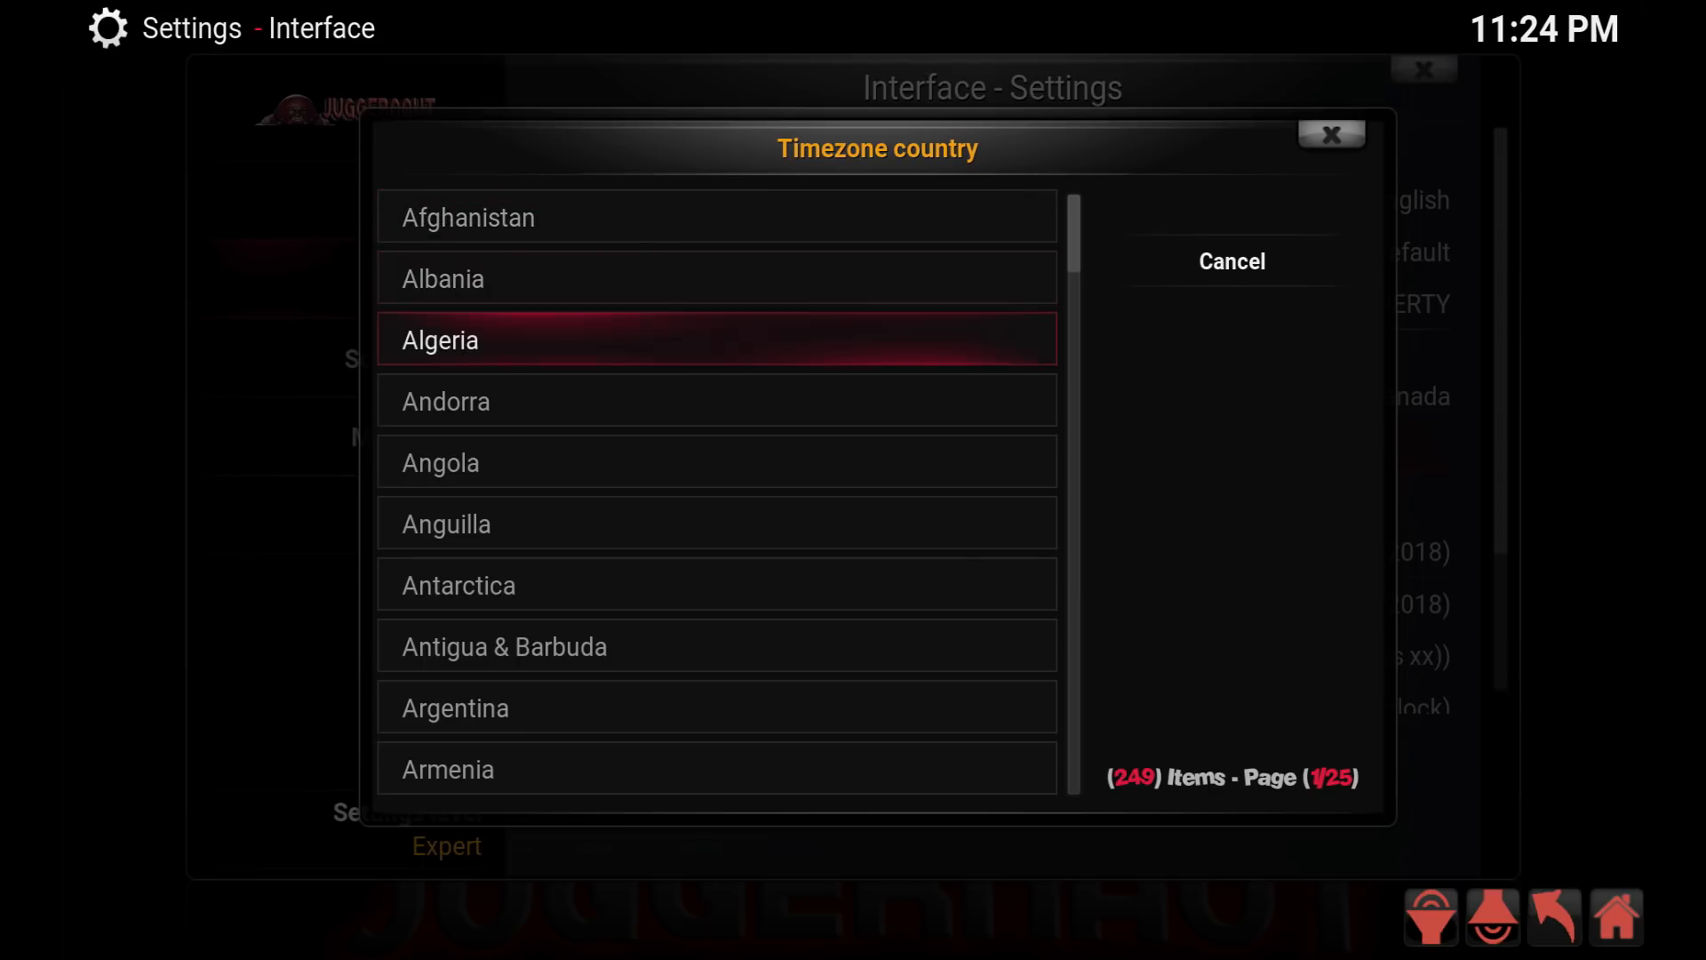
key("Down")
key("Down")
key("Down")
key("Down")
key("Down")
key("Down")
key("Down")
key("Down")
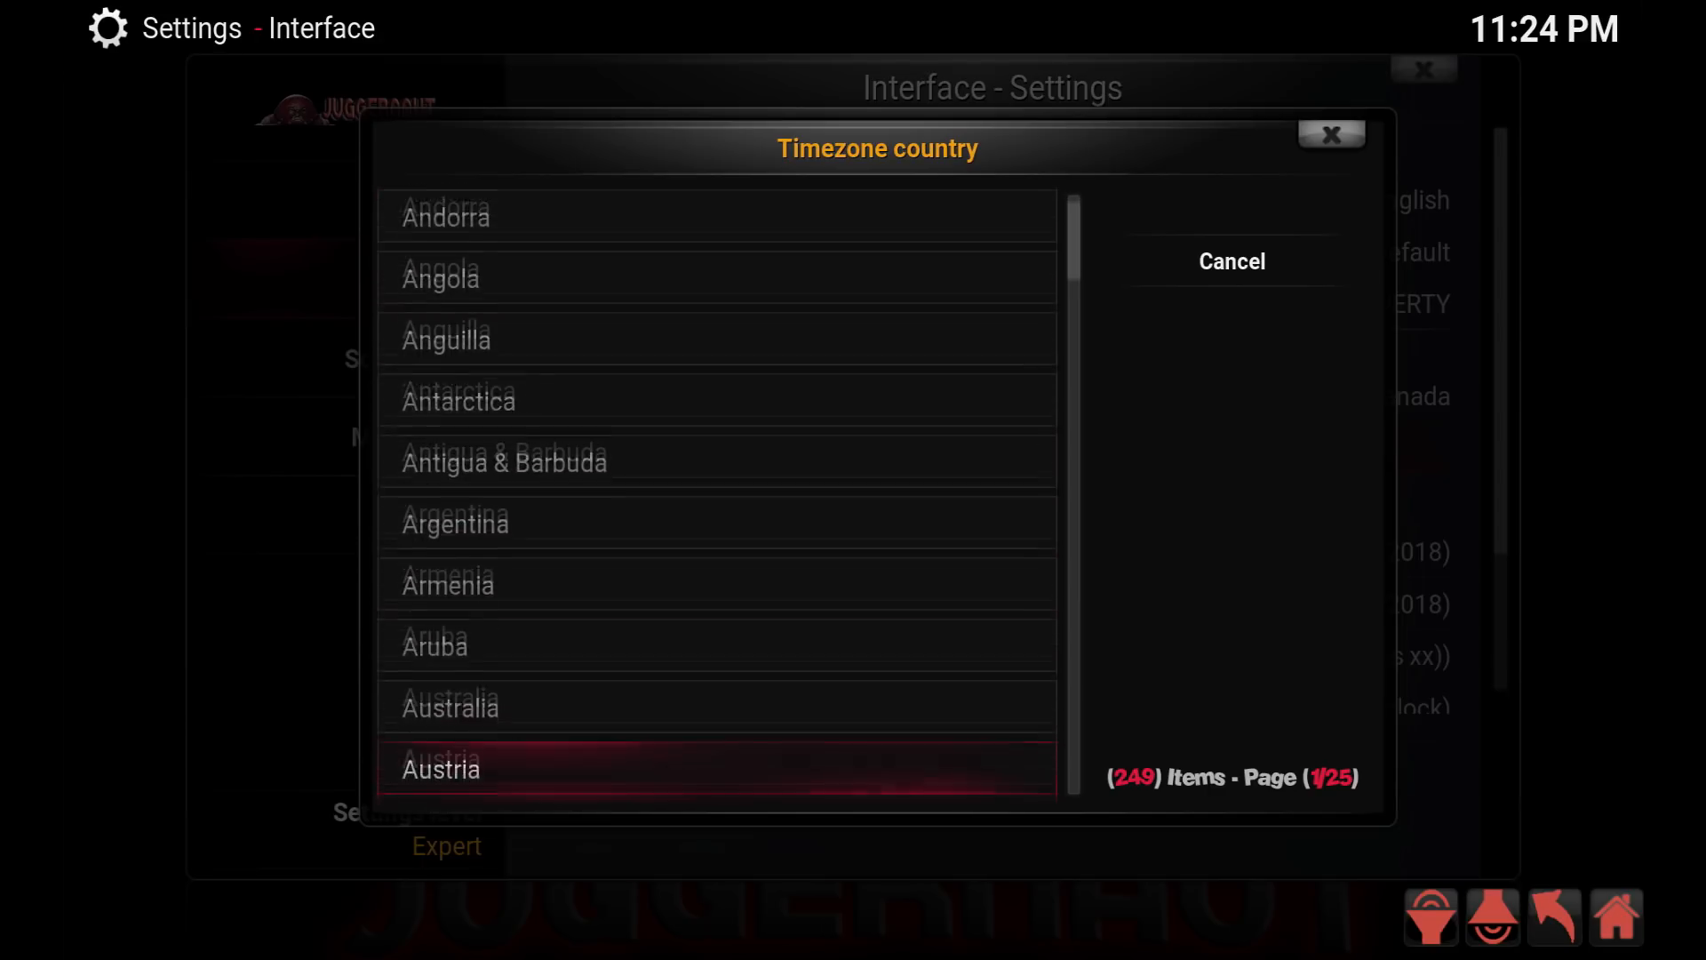
key("Down")
key("Down")
key("Down")
key("Down")
key("Down")
key("Down")
key("Down")
key("Down")
key("Down")
key("Down")
key("Down")
key("Down")
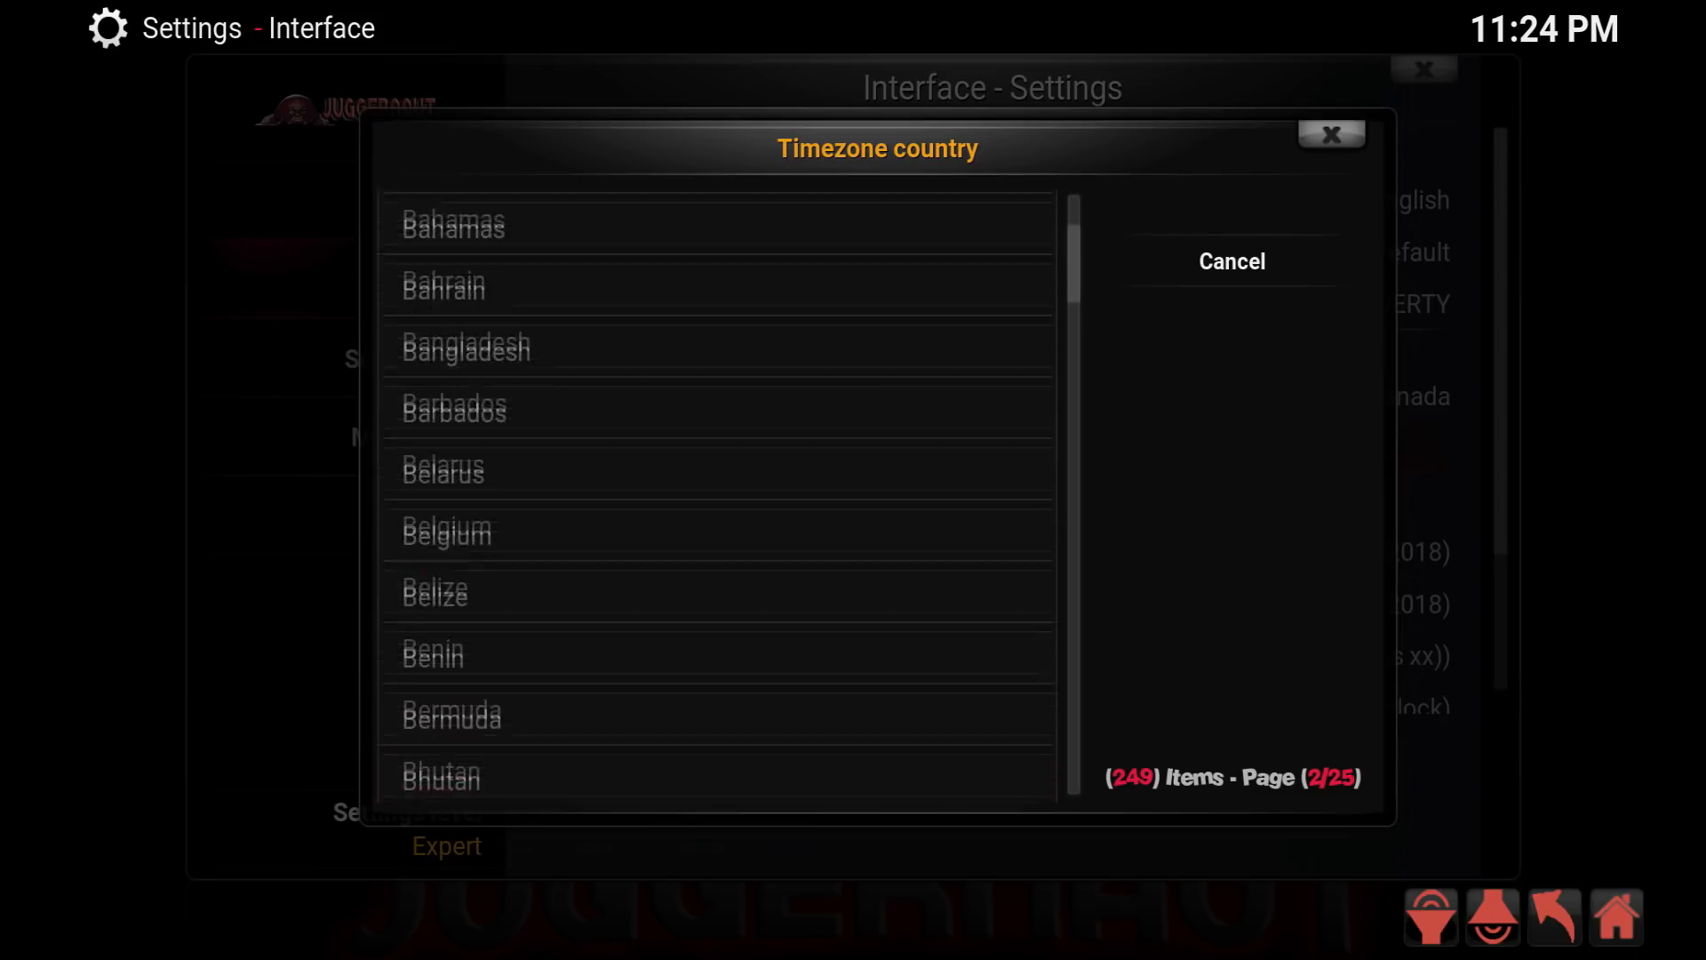
key("Down")
key("Down")
key("Down")
key("Down")
key("Down")
key("Down")
key("Down")
key("Down")
key("Down")
key("Down")
key("Down")
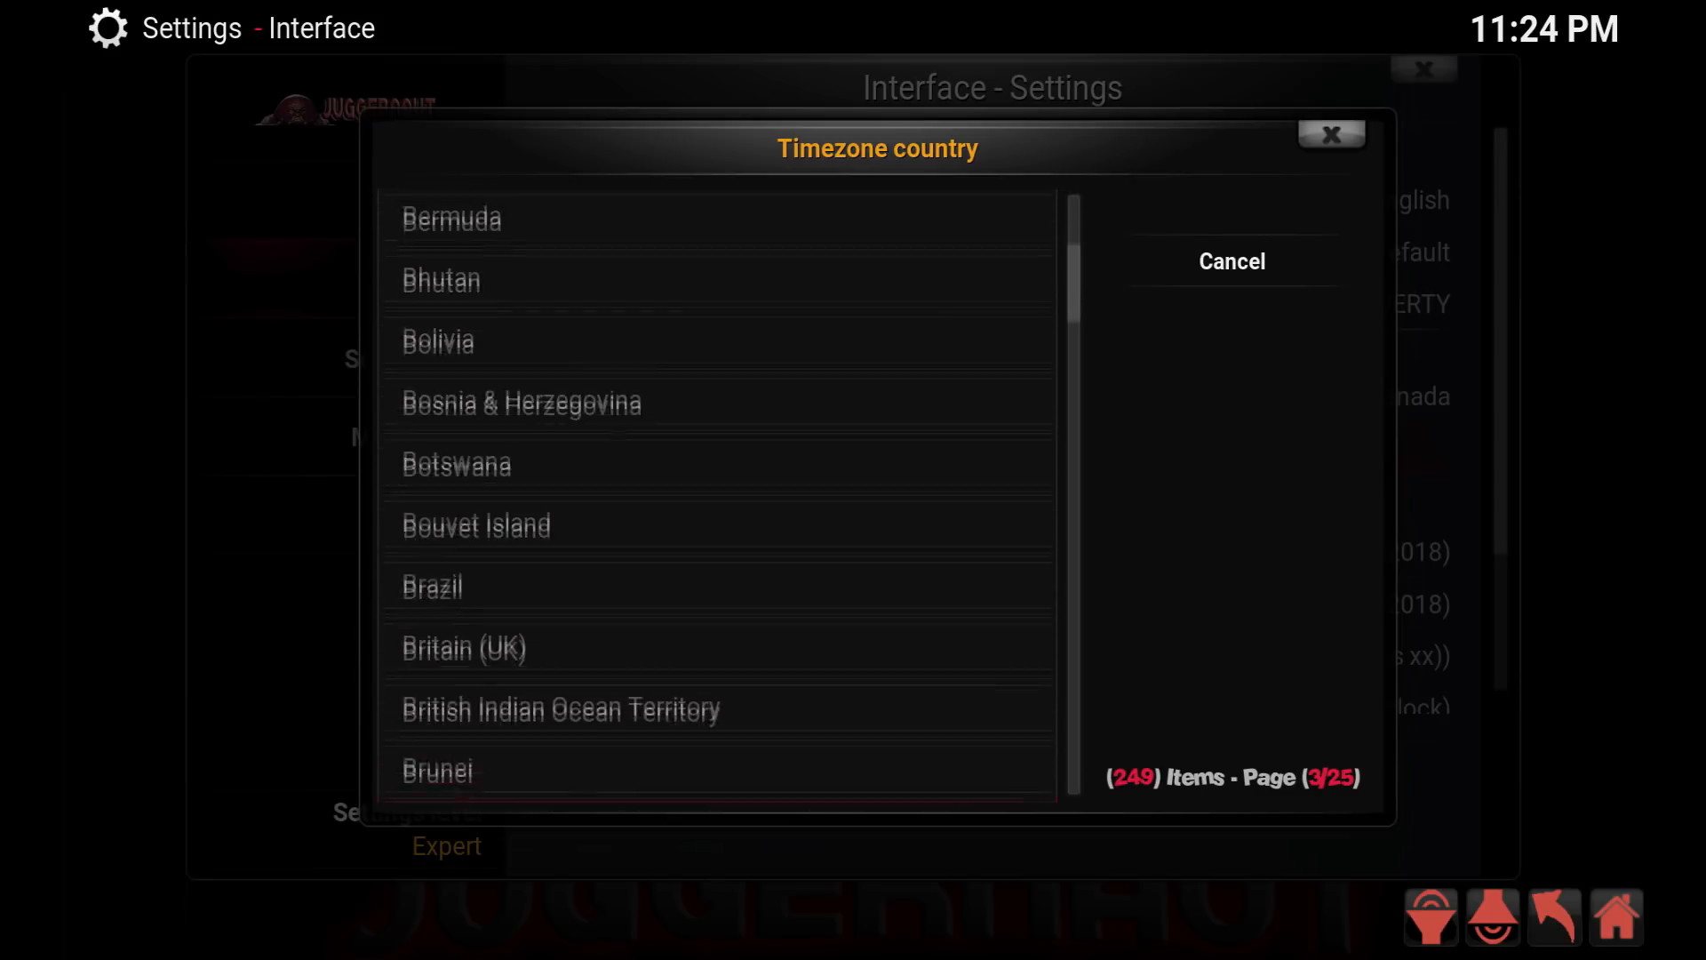
key("Down")
key("Down")
key("Down")
key("Down")
key("Up")
key("Up")
key("Up")
key("Up")
key("Up")
key("Up")
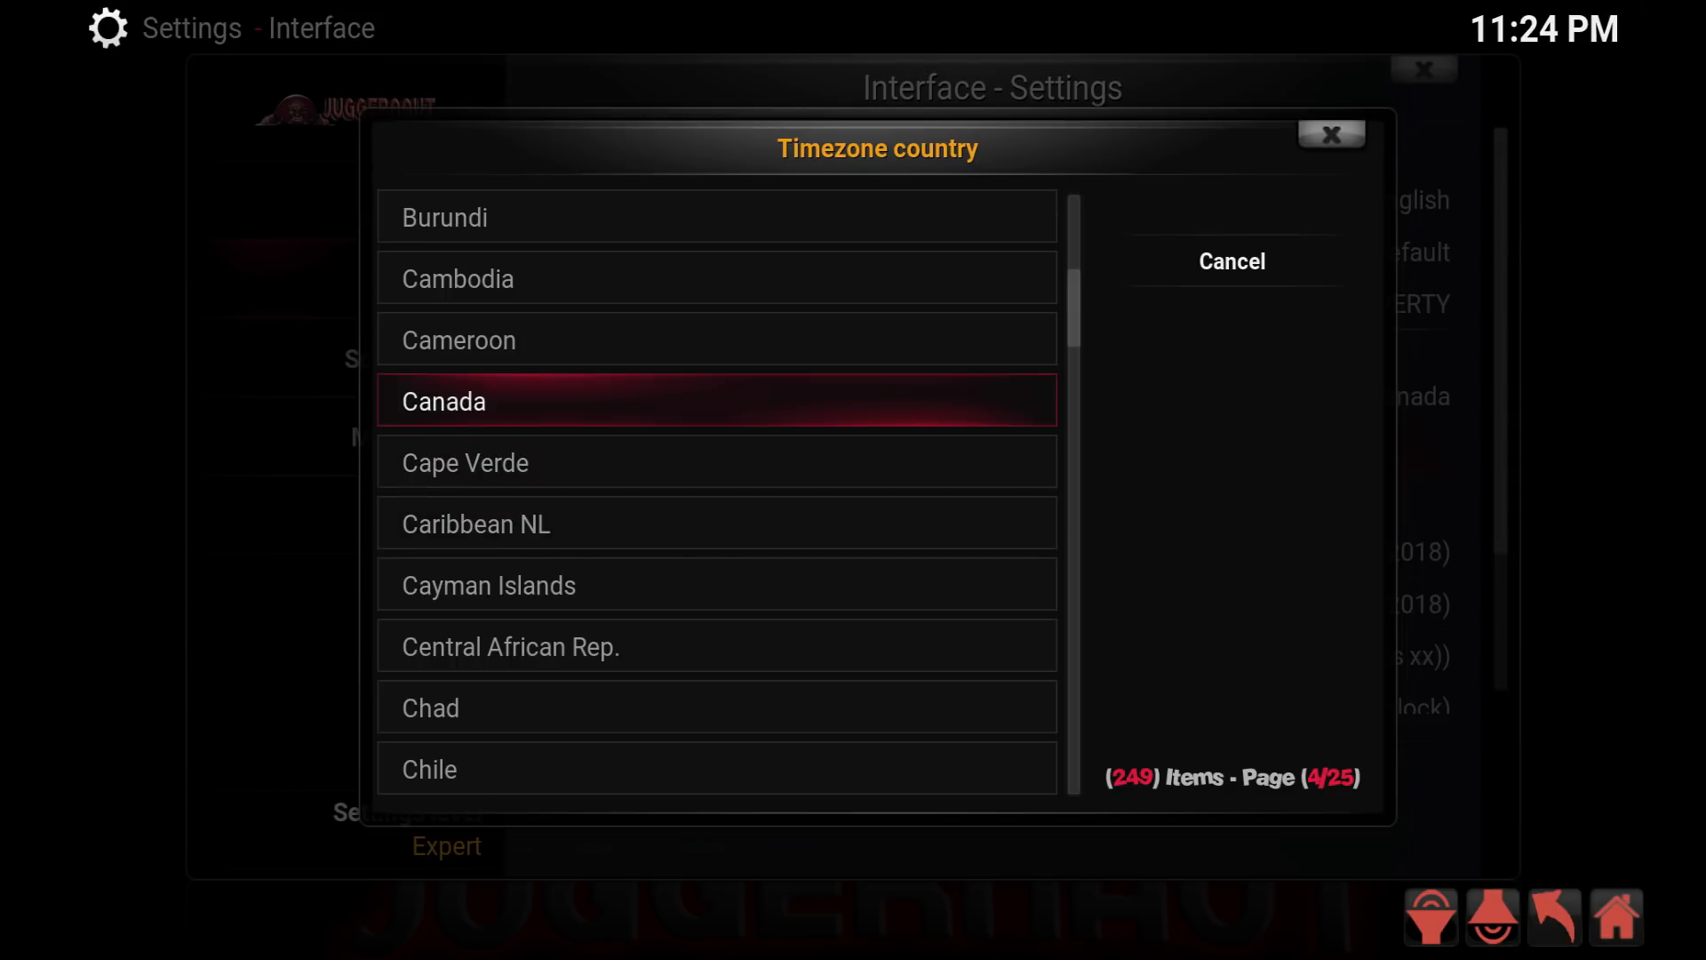
key("Return")
key("Down")
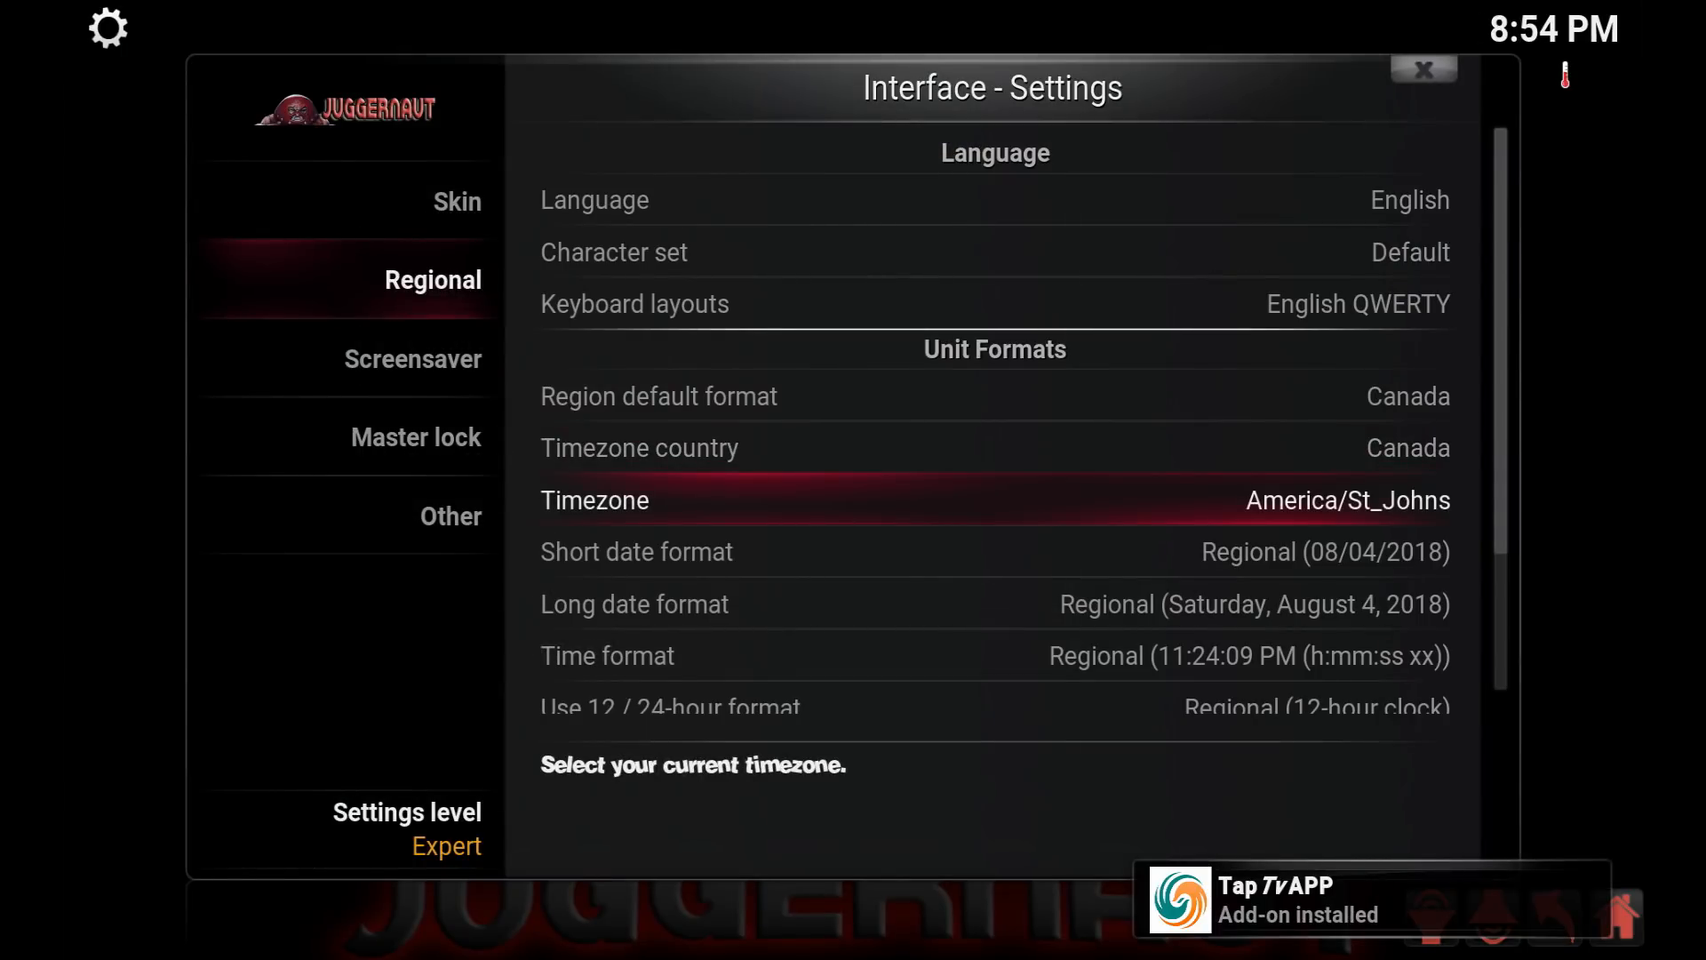
Choose America/Regina from the Canadian timezone list
key("Return")
key("Down")
key("Down")
key("Down")
key("Down")
key("Down")
key("Down")
key("Down")
key("Down")
key("Down")
key("Down")
key("Down")
key("Down")
key("Down")
key("Down")
key("Down")
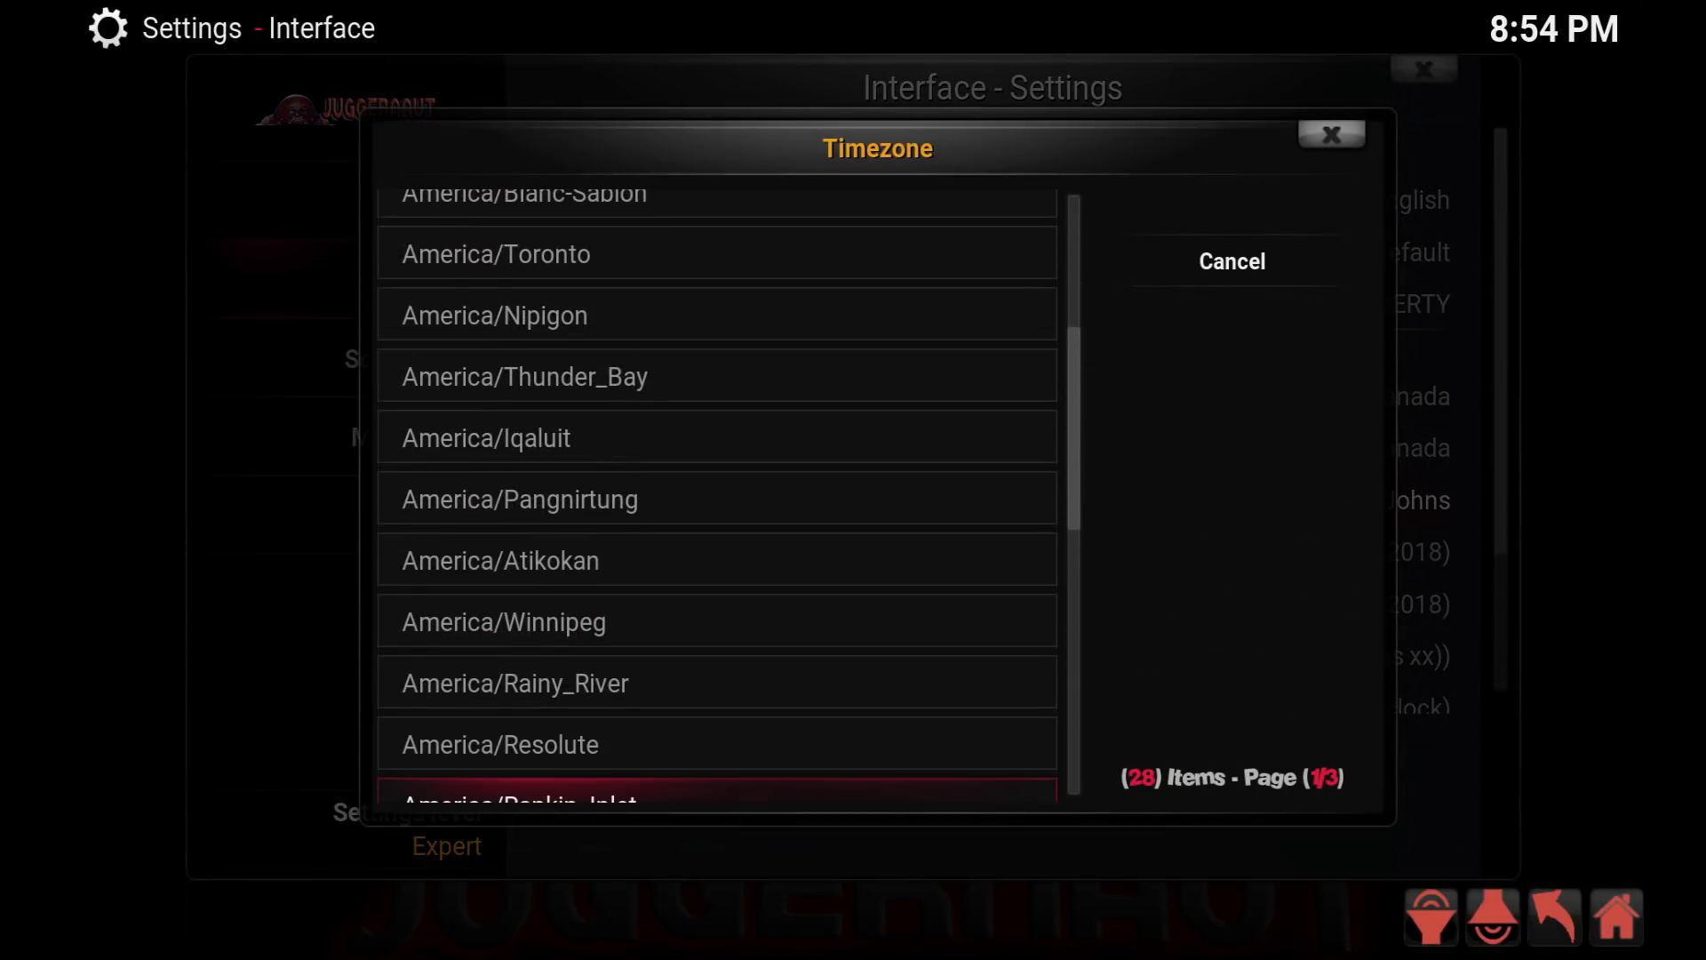
key("Down")
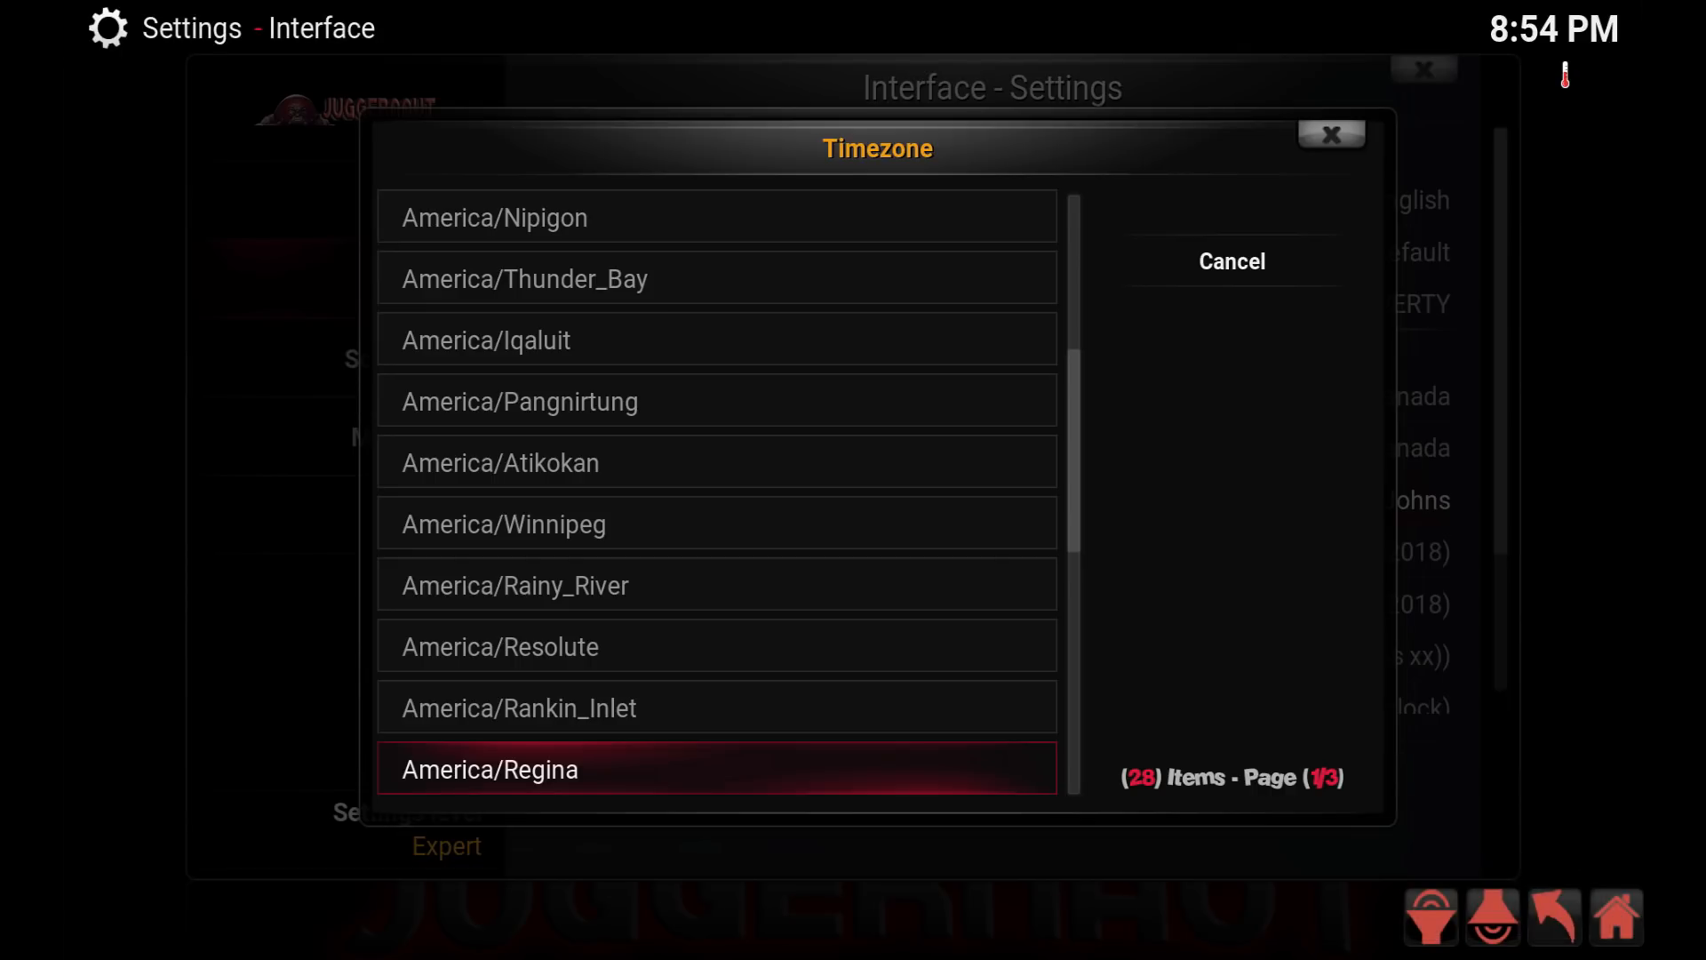
key("Return")
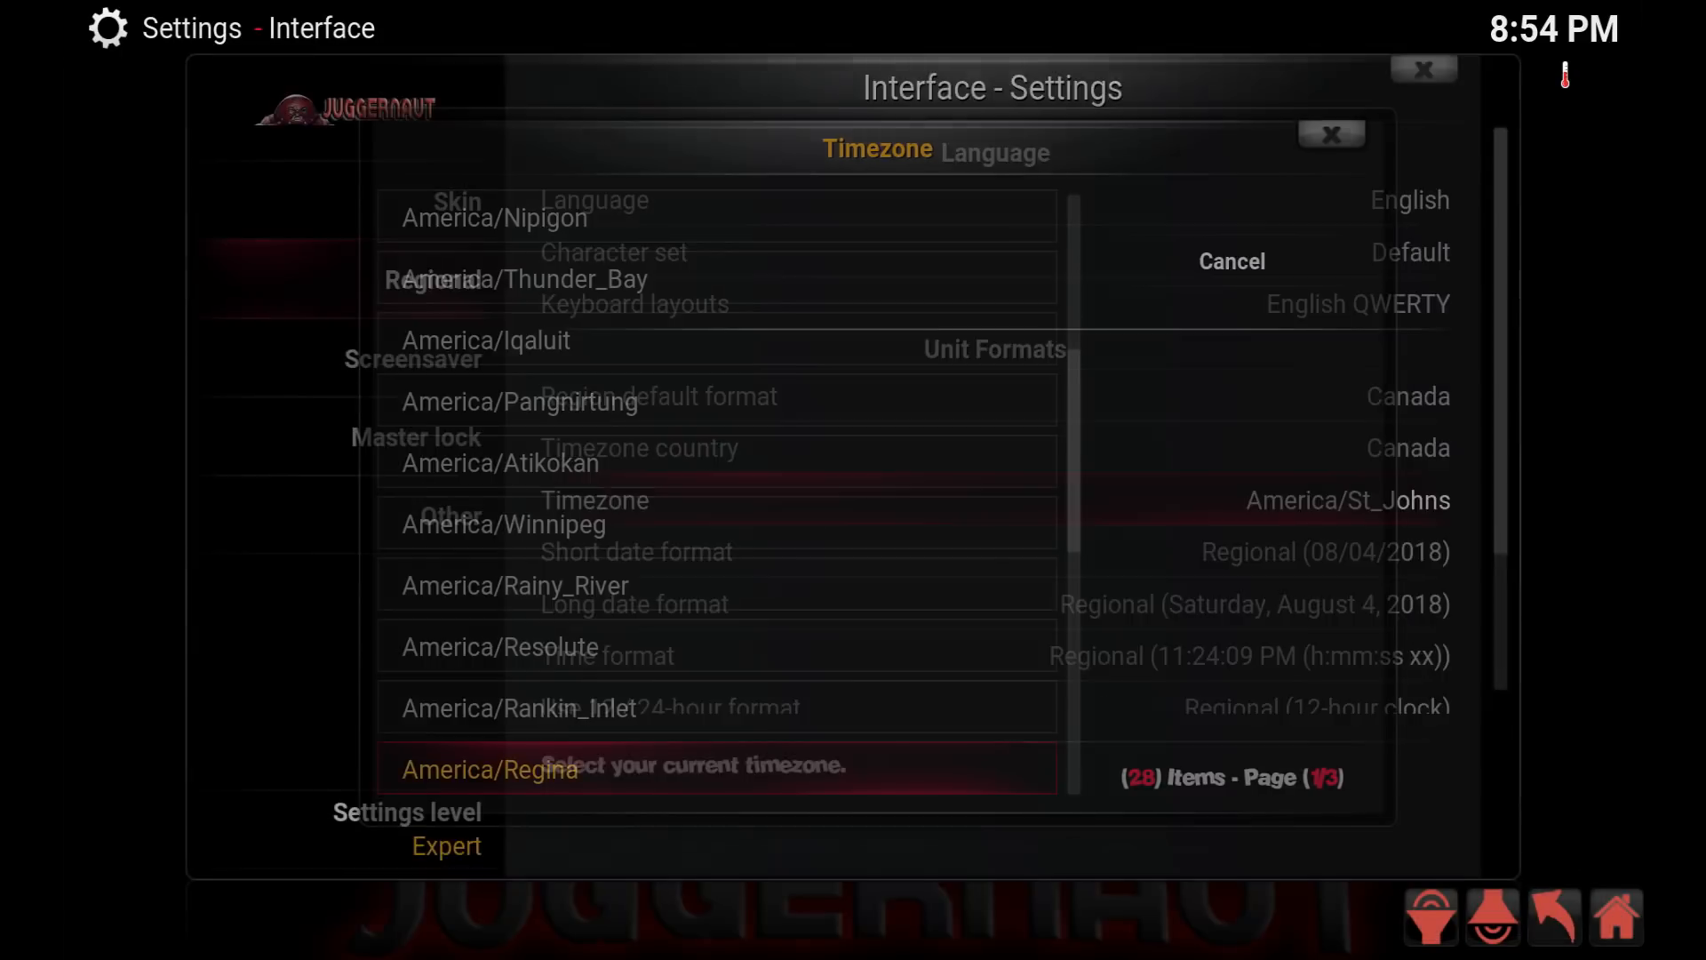
Back out of the Interface settings to the JUGGERNAUT home screen
key("Down")
key("Down")
key("Down")
key("Down")
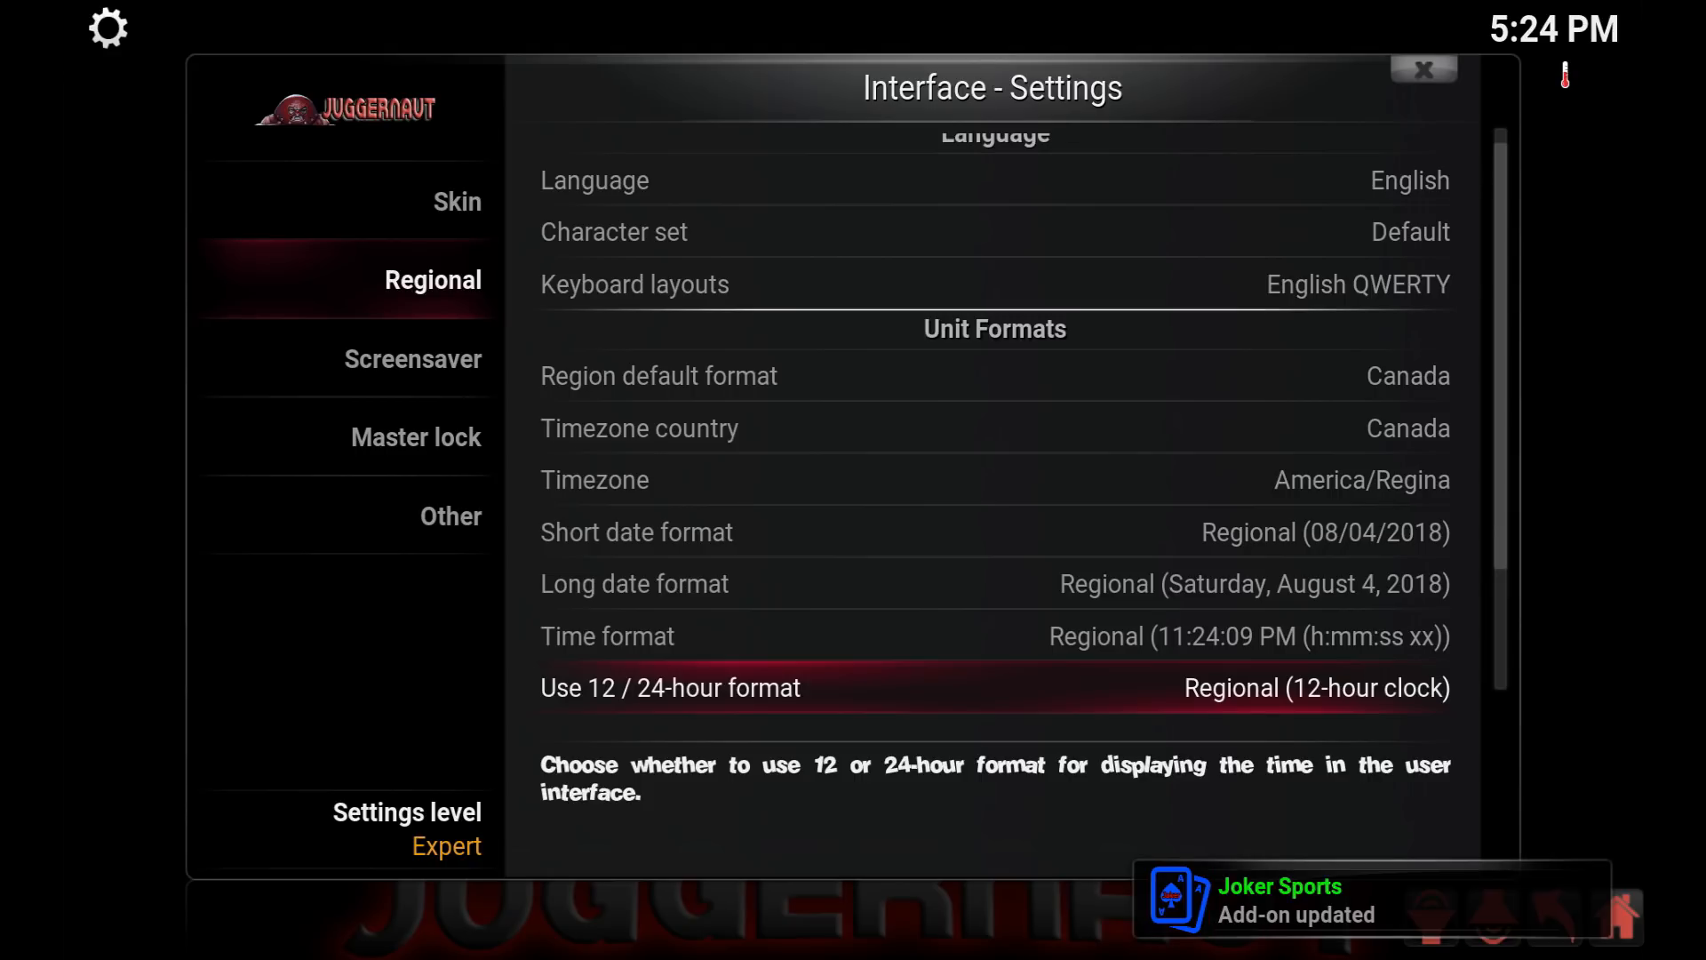
key("BackSpace")
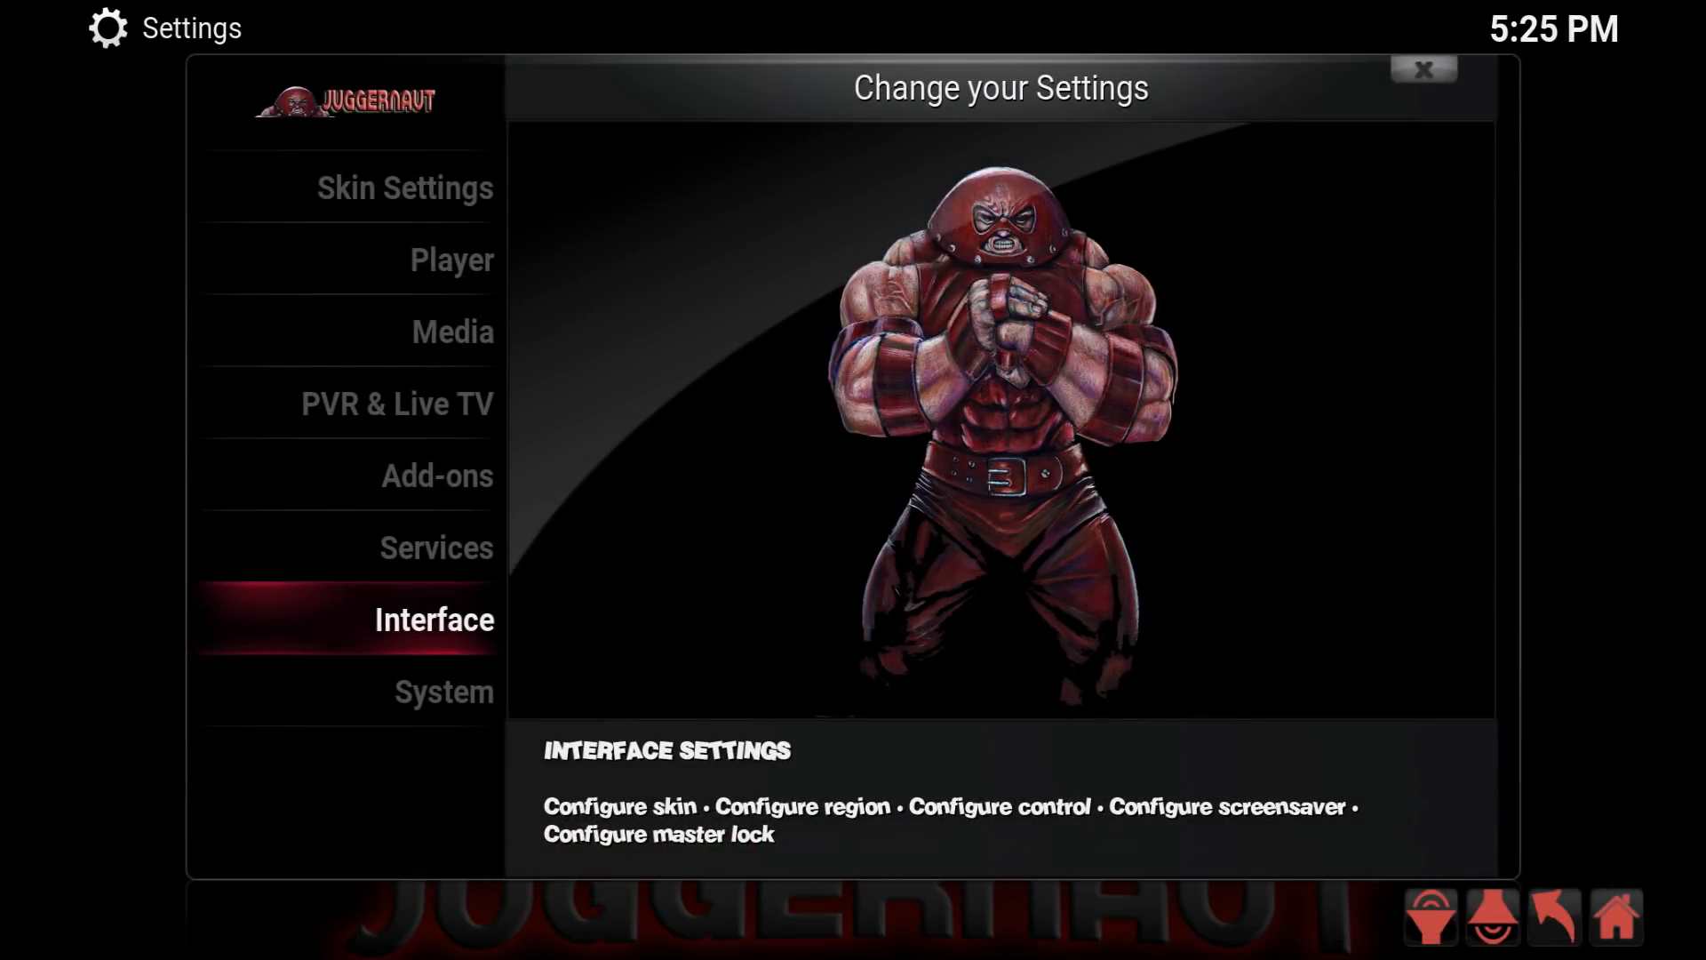
key("BackSpace")
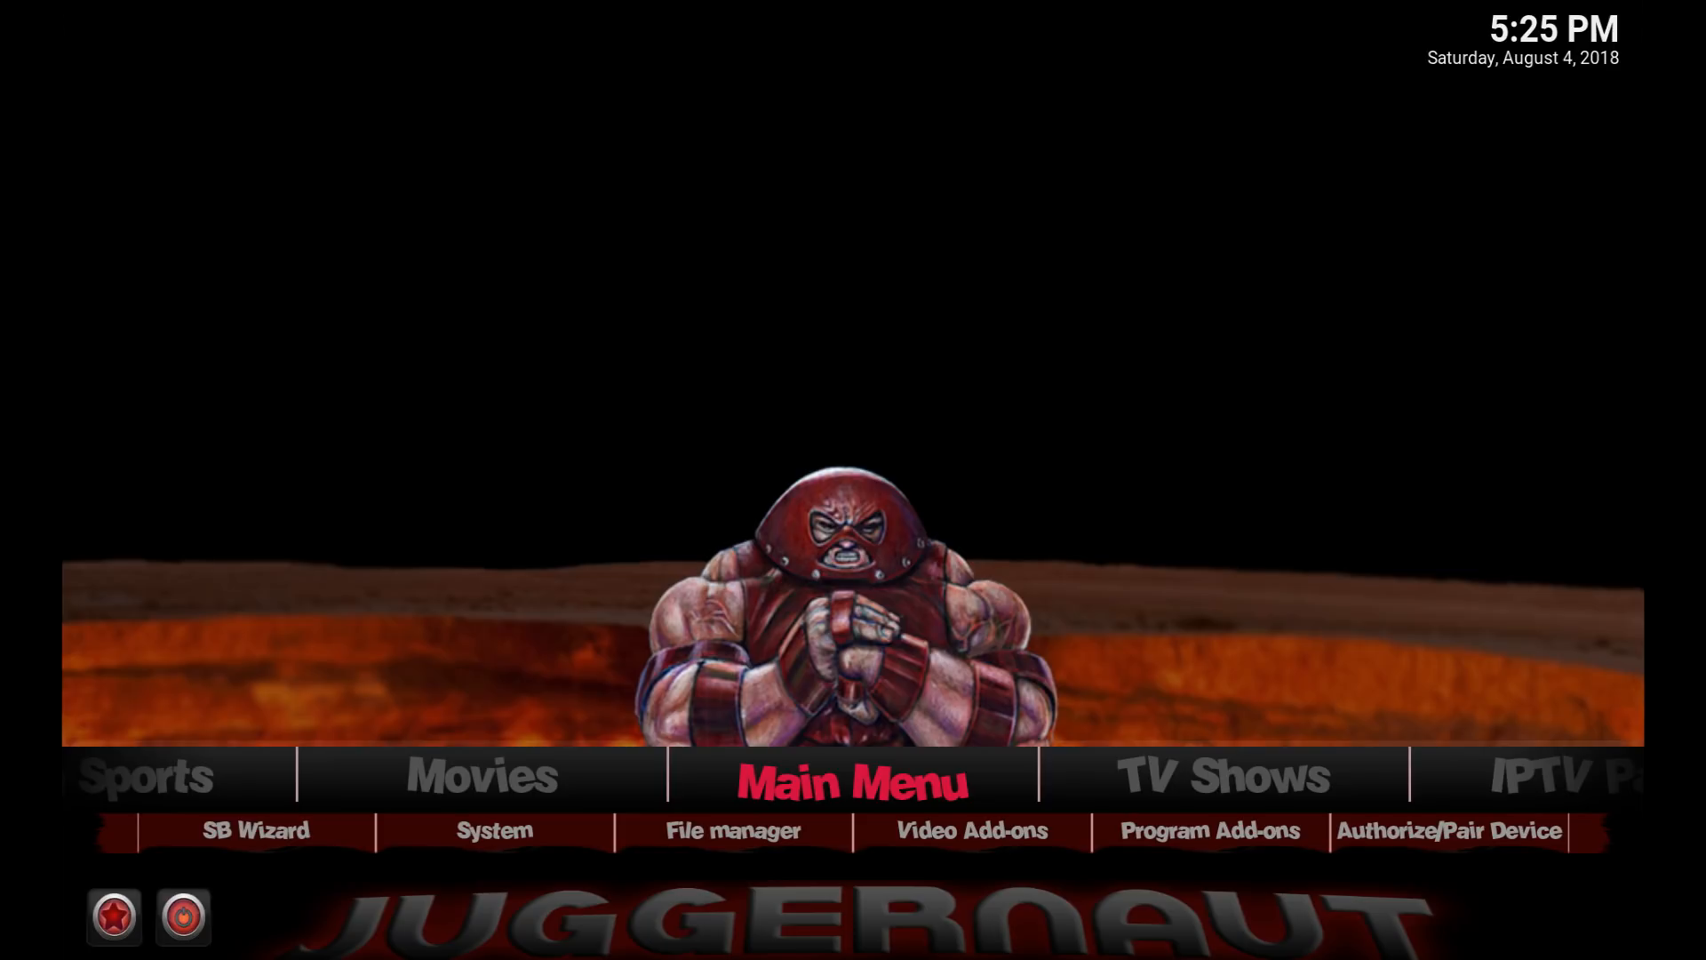
Open the Video Add-ons list and highlight Chappa'ai
key("Down")
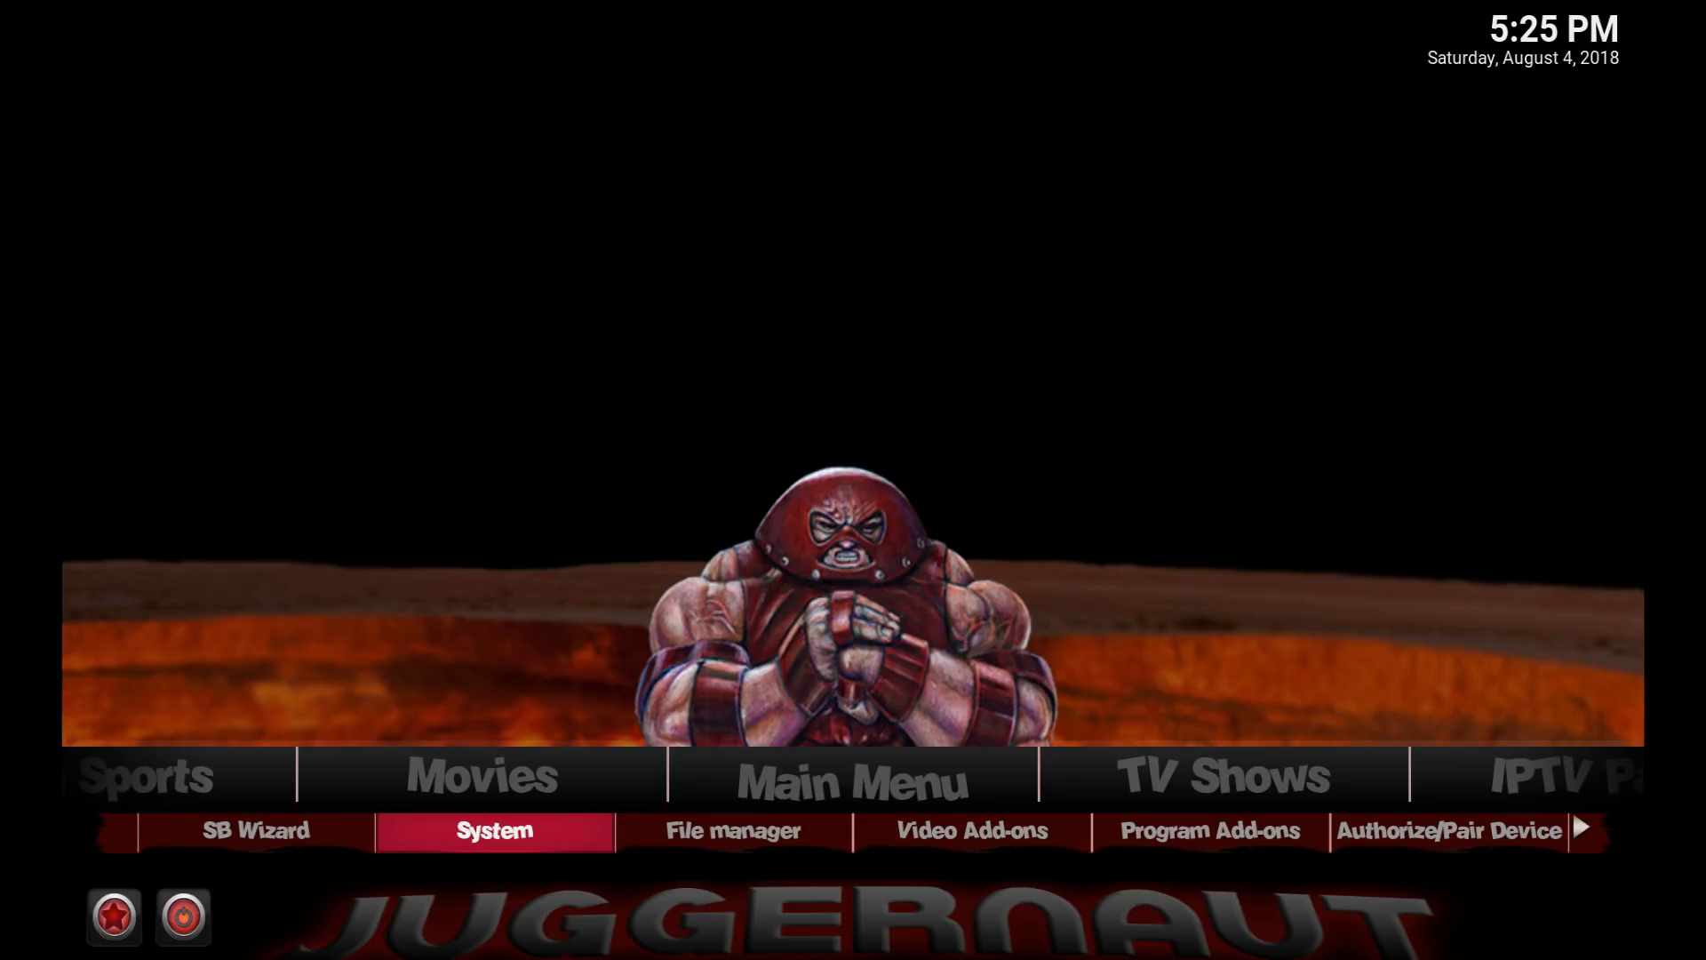
key("Right")
key("Right")
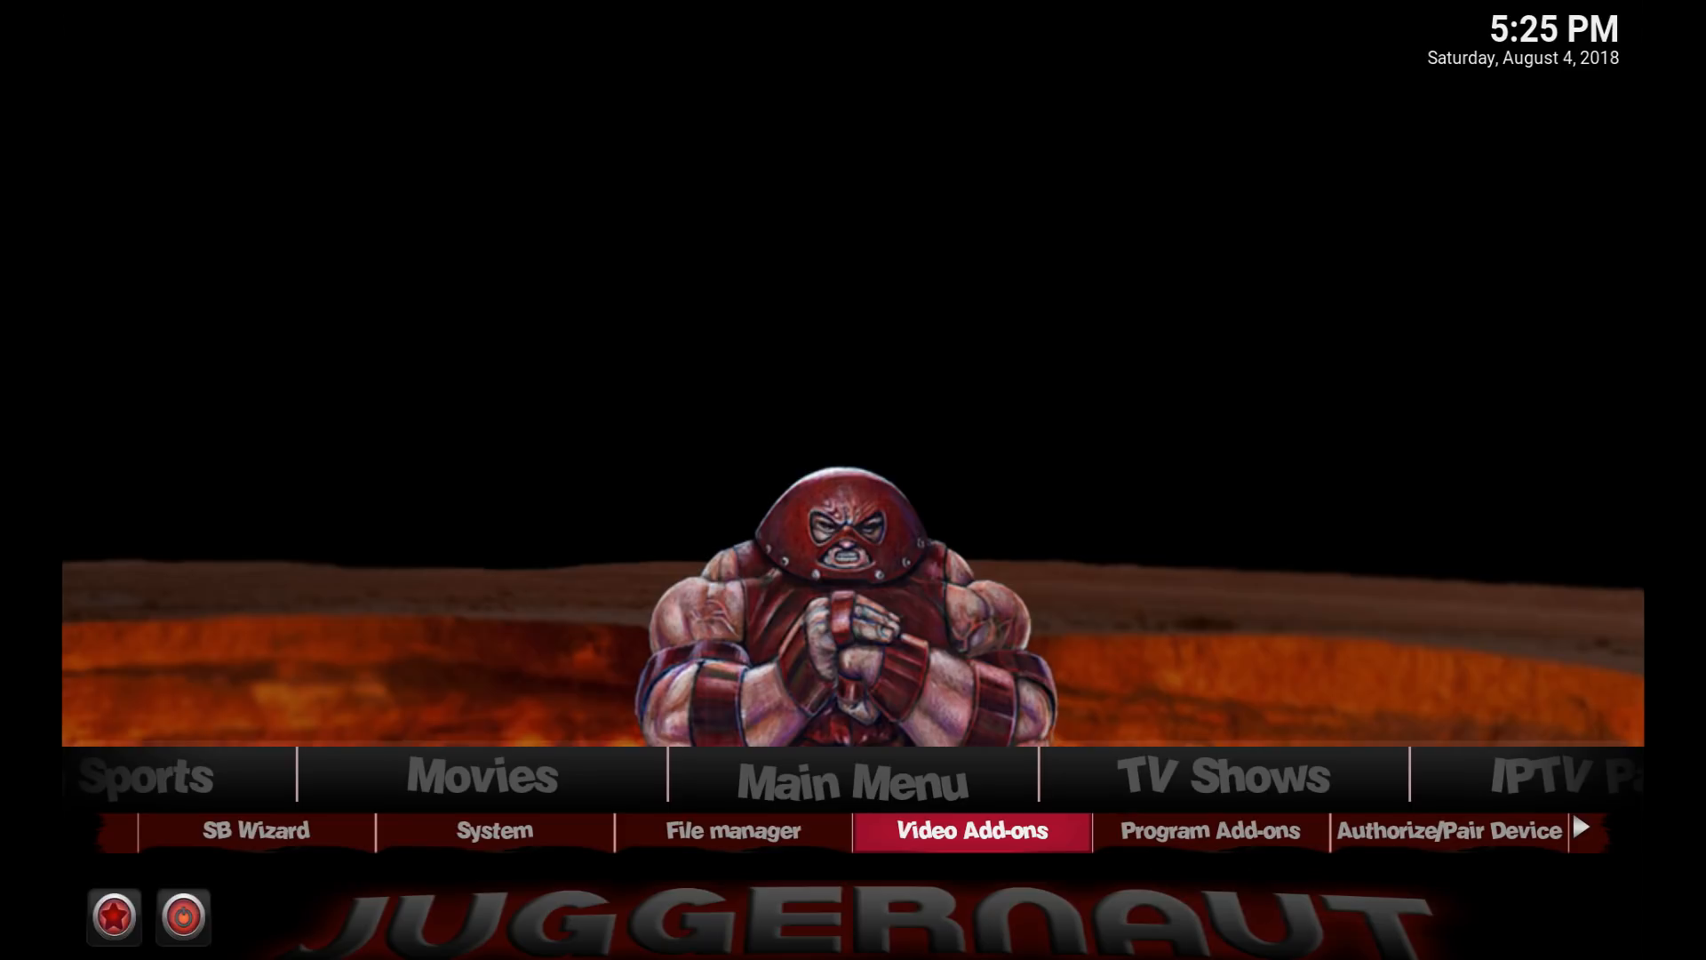
key("Return")
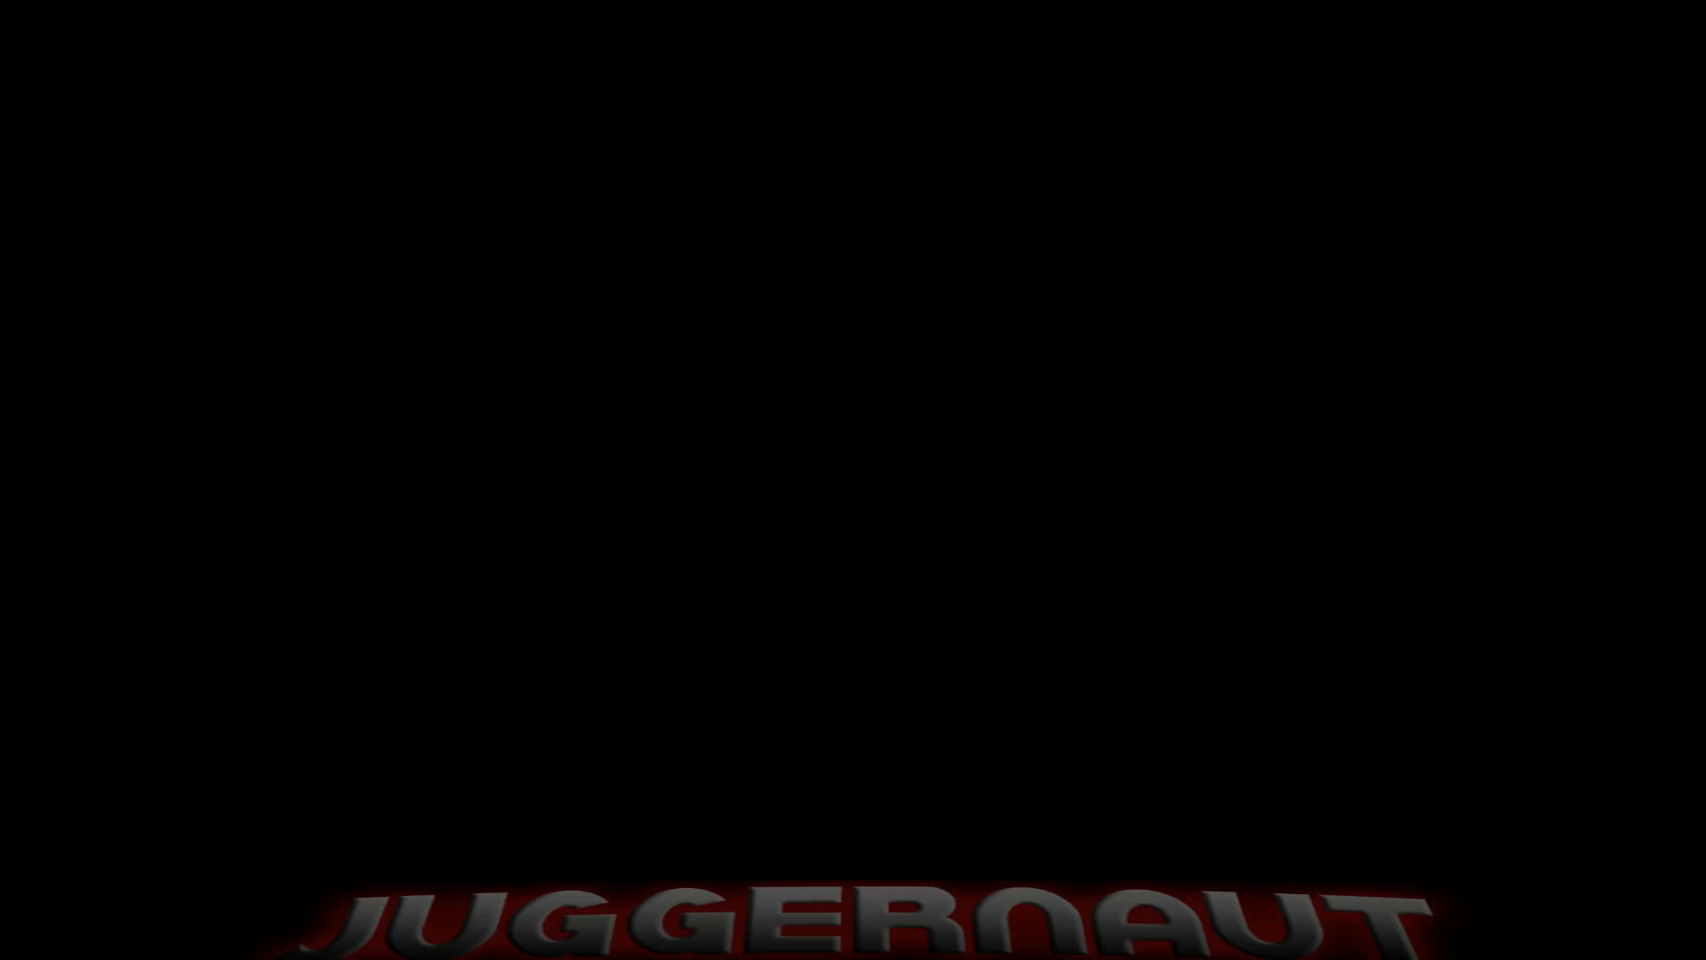
key("Down")
key("Down")
key("Down")
key("Down")
key("Down")
key("Down")
key("Down")
key("Down")
key("Down")
key("Down")
key("Down")
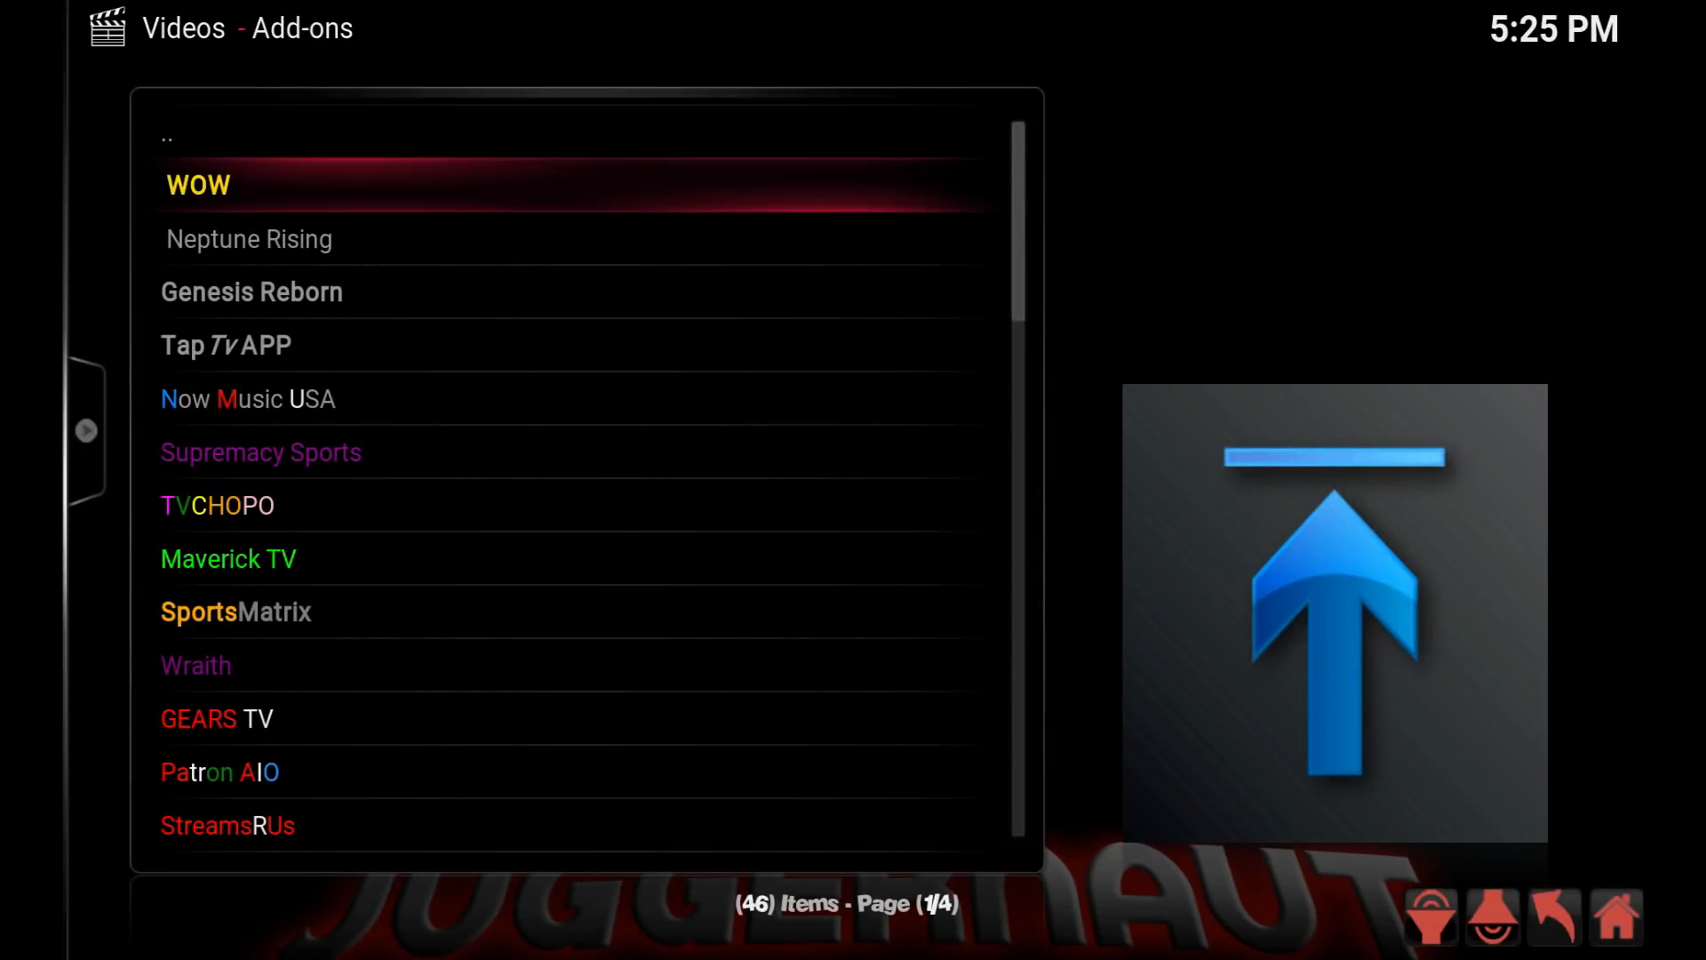
key("Down")
key("Down")
key("Down")
key("Down")
key("Down")
key("Down")
key("Down")
key("Down")
key("Down")
key("Down")
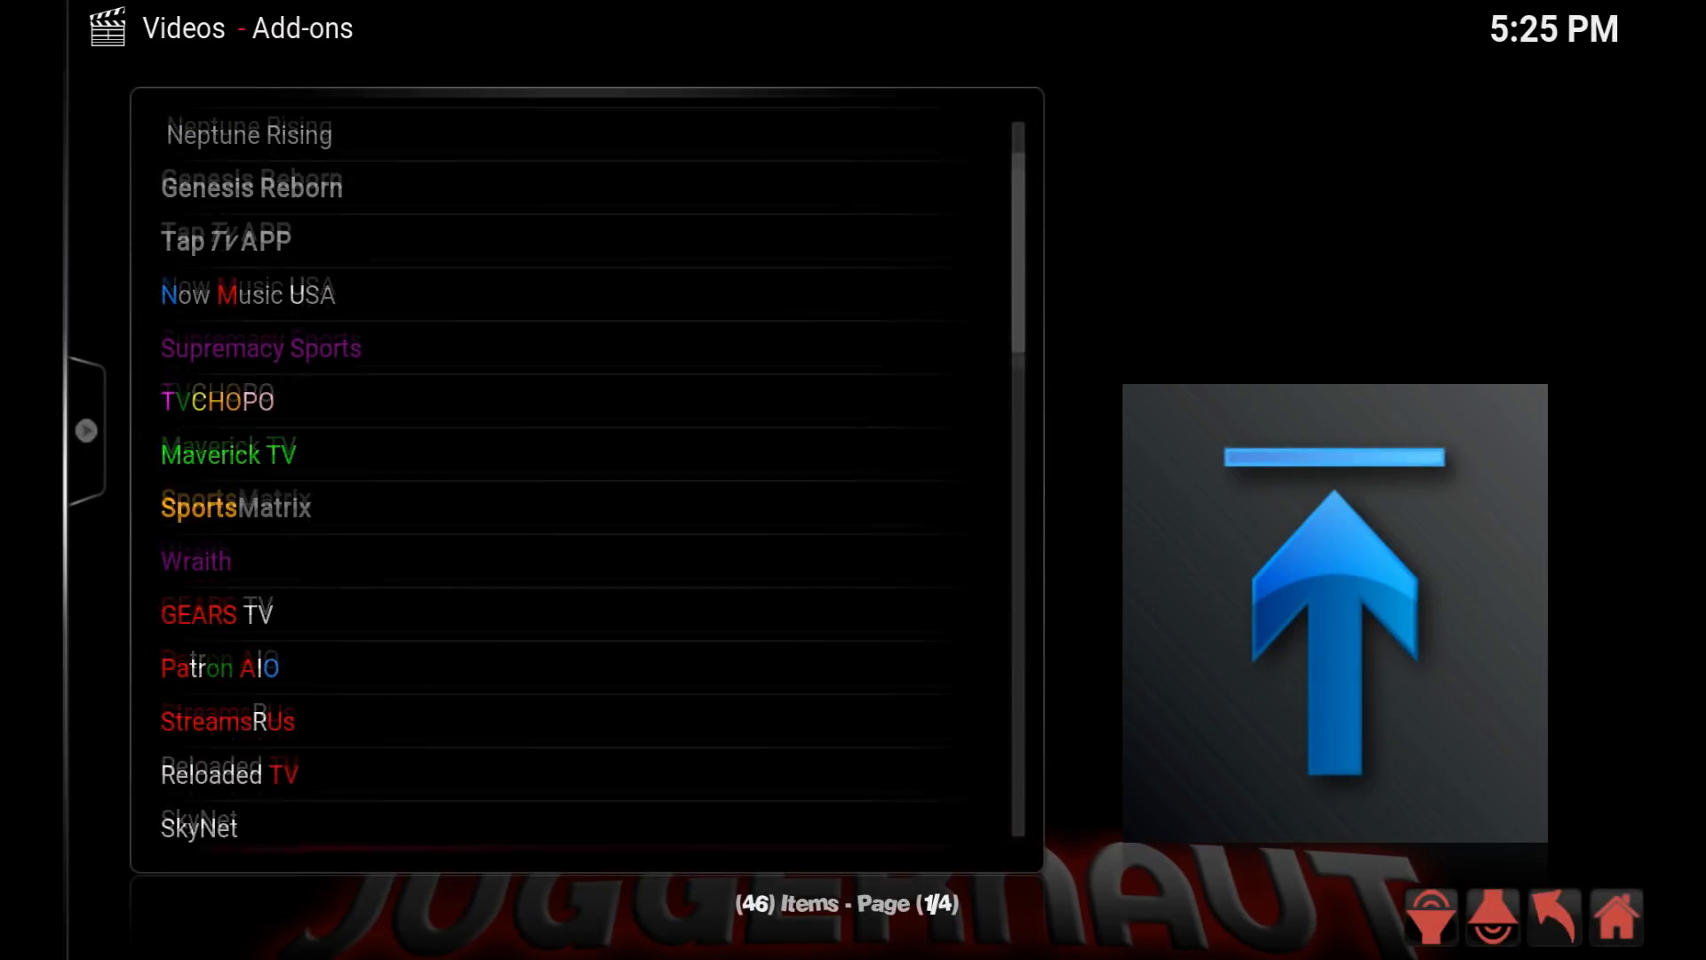
key("Down")
key("Down")
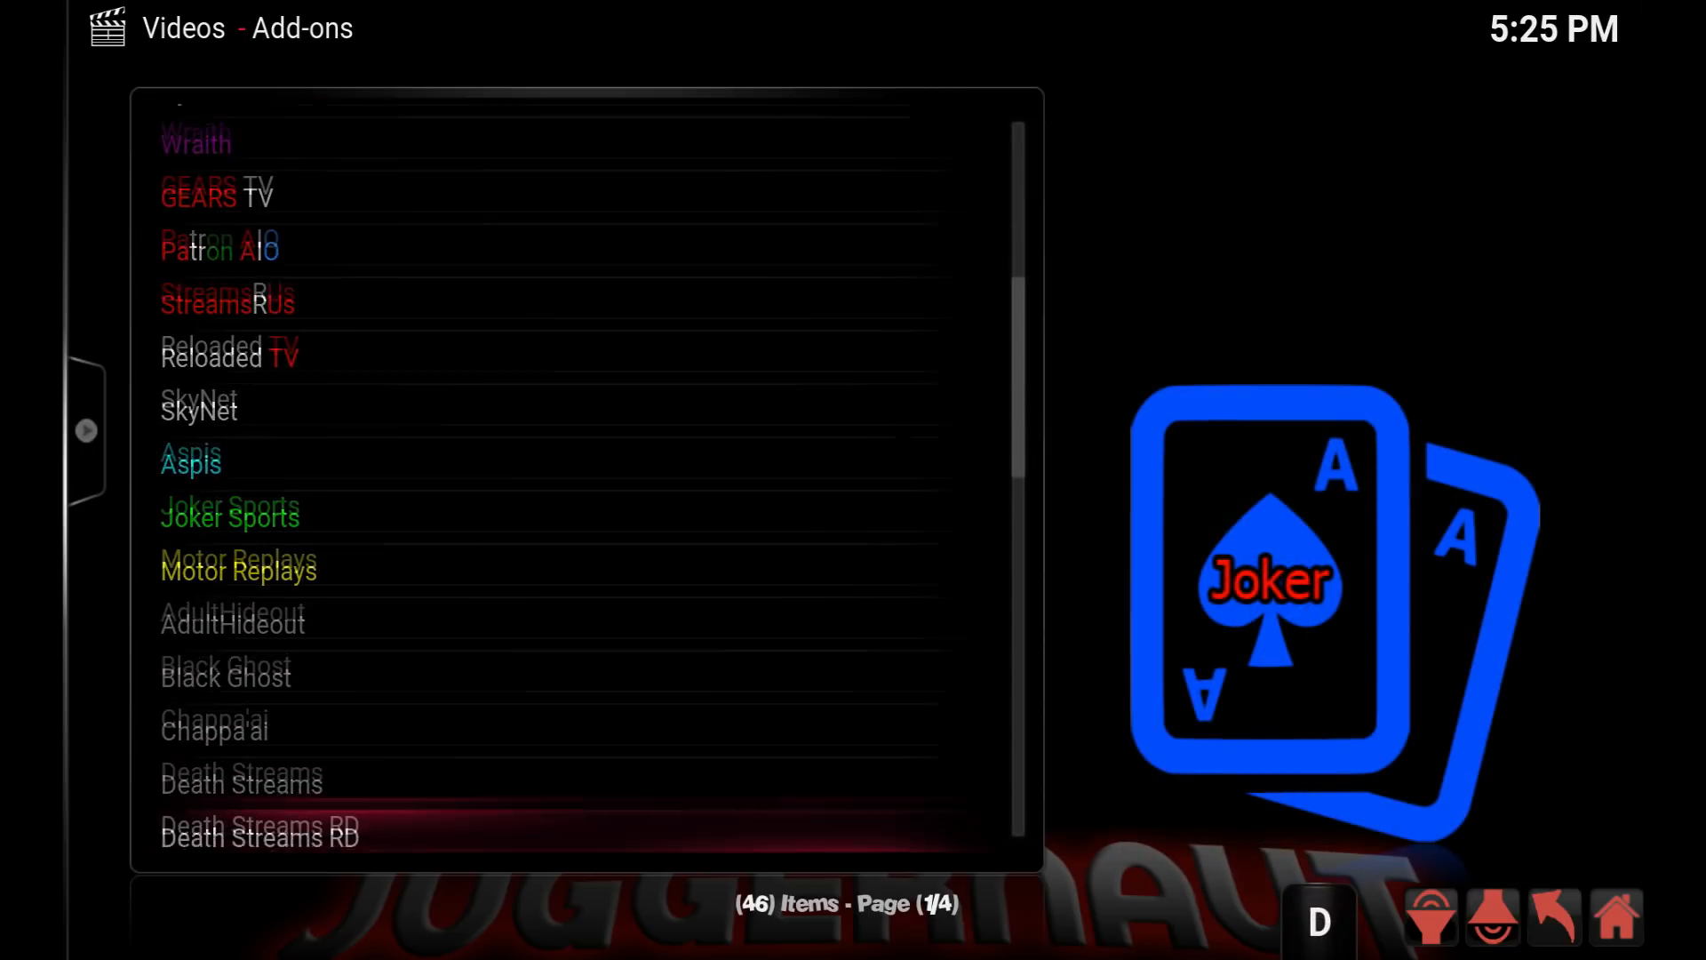
key("Up")
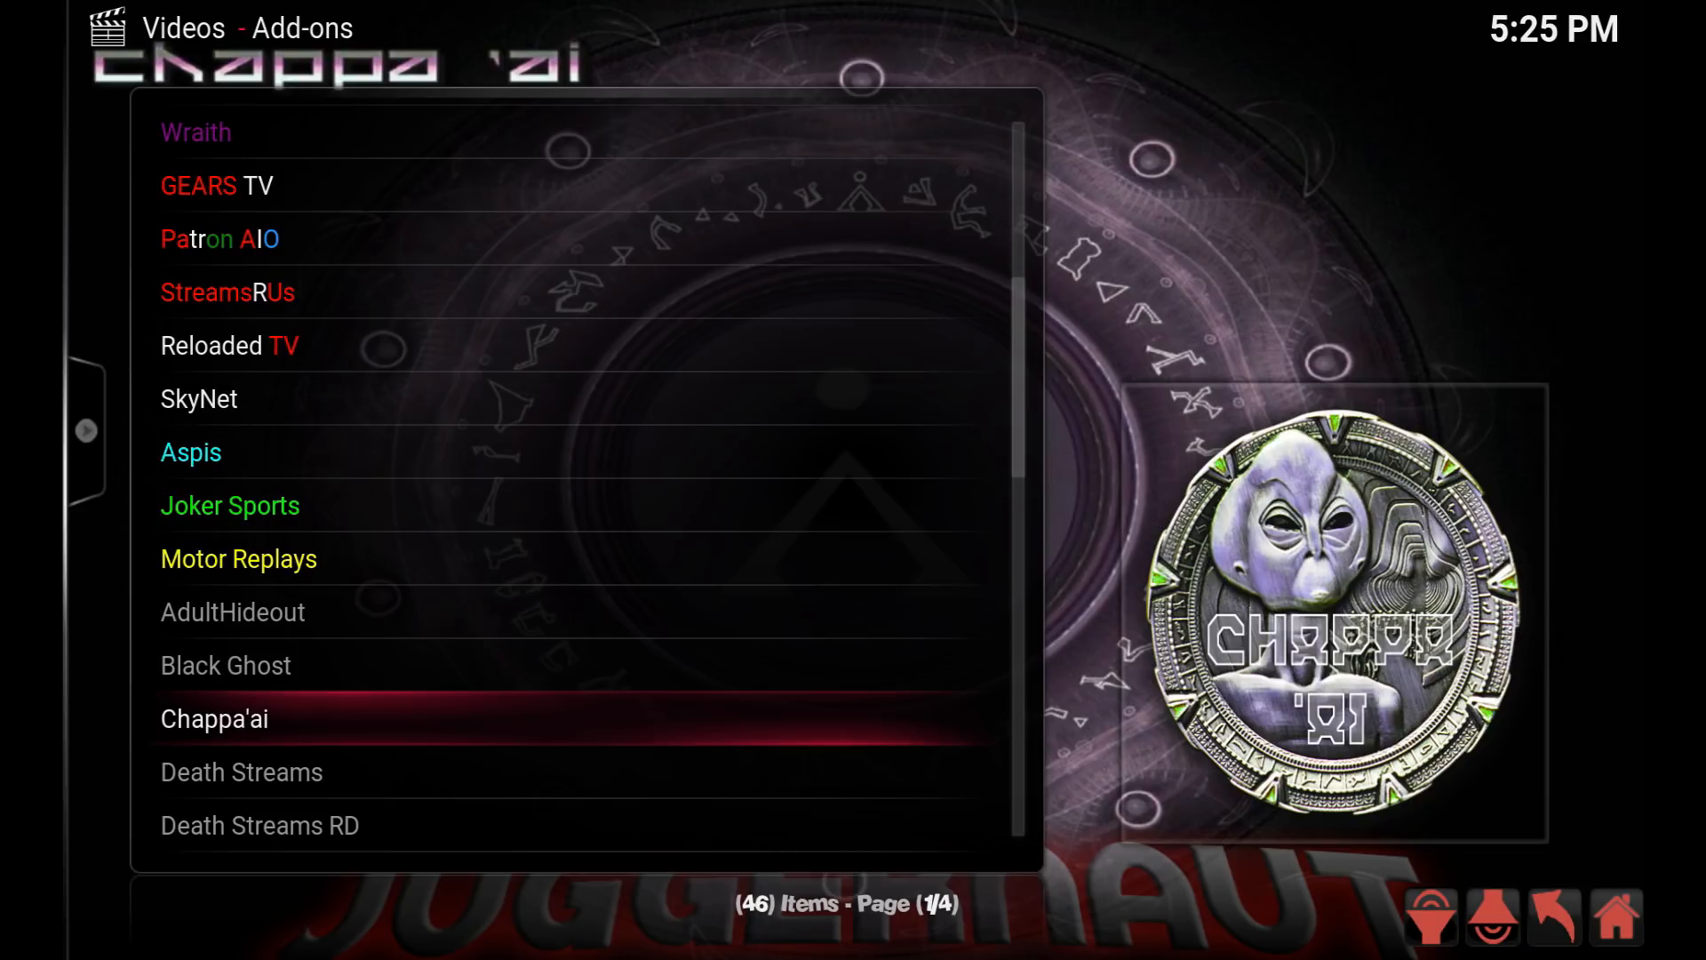
Open Chappa'ai's add-on information and update it to version G.0.7
key("c")
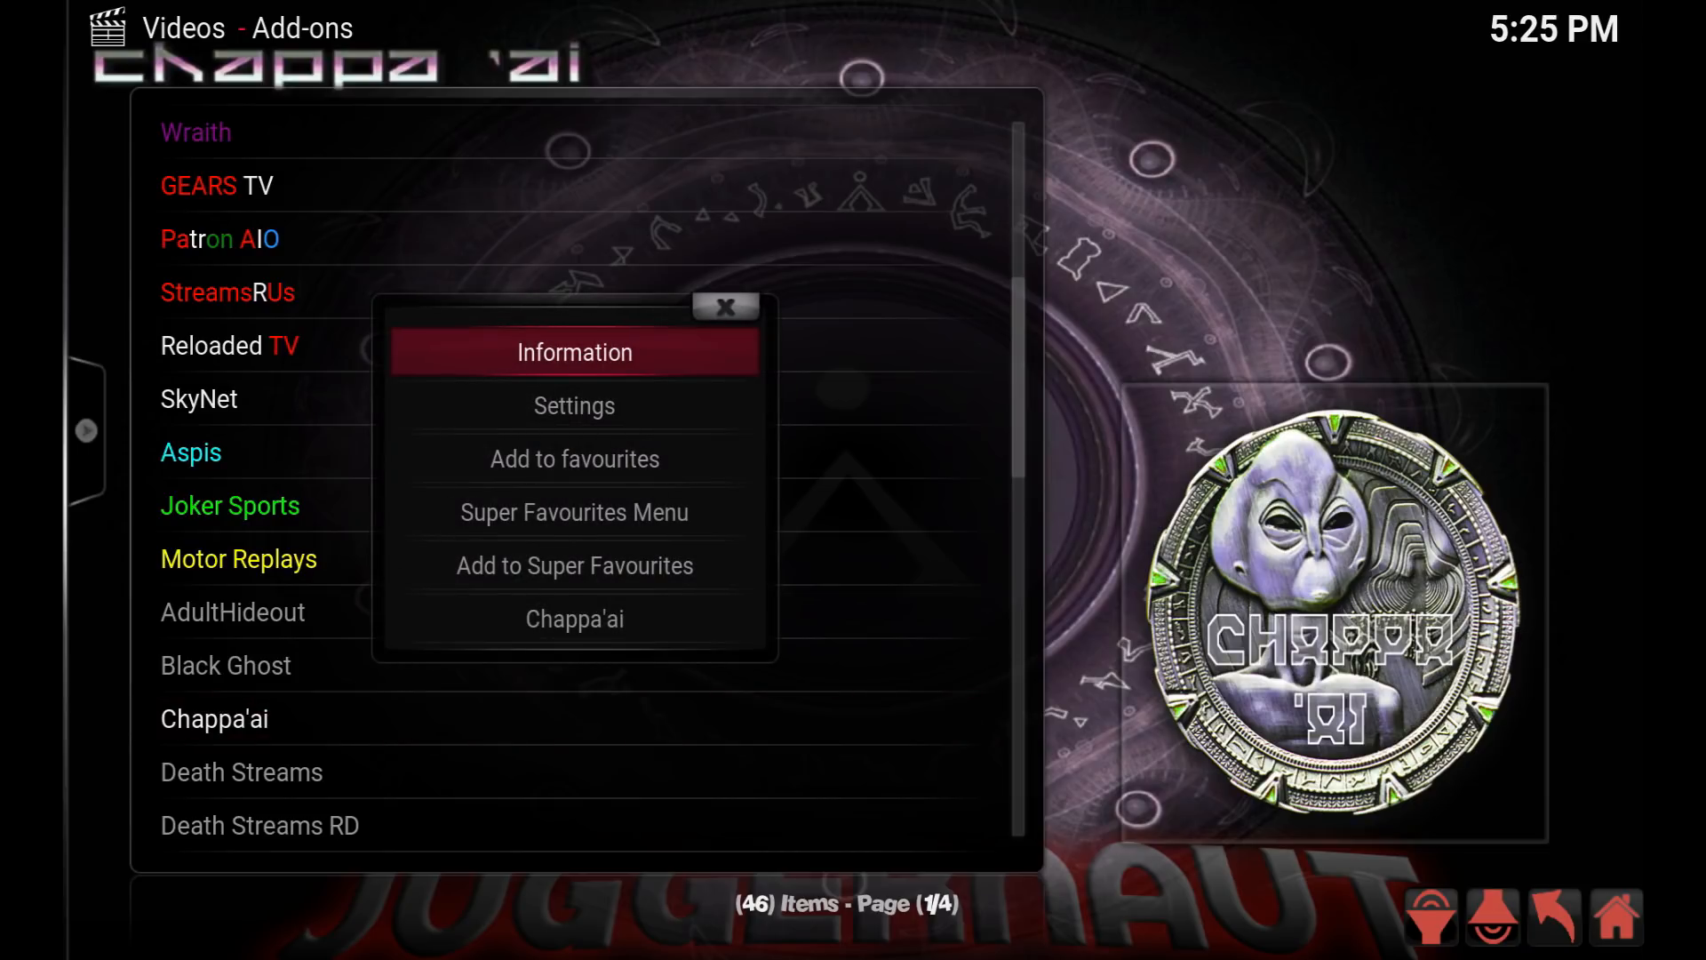
key("Return")
key("Down")
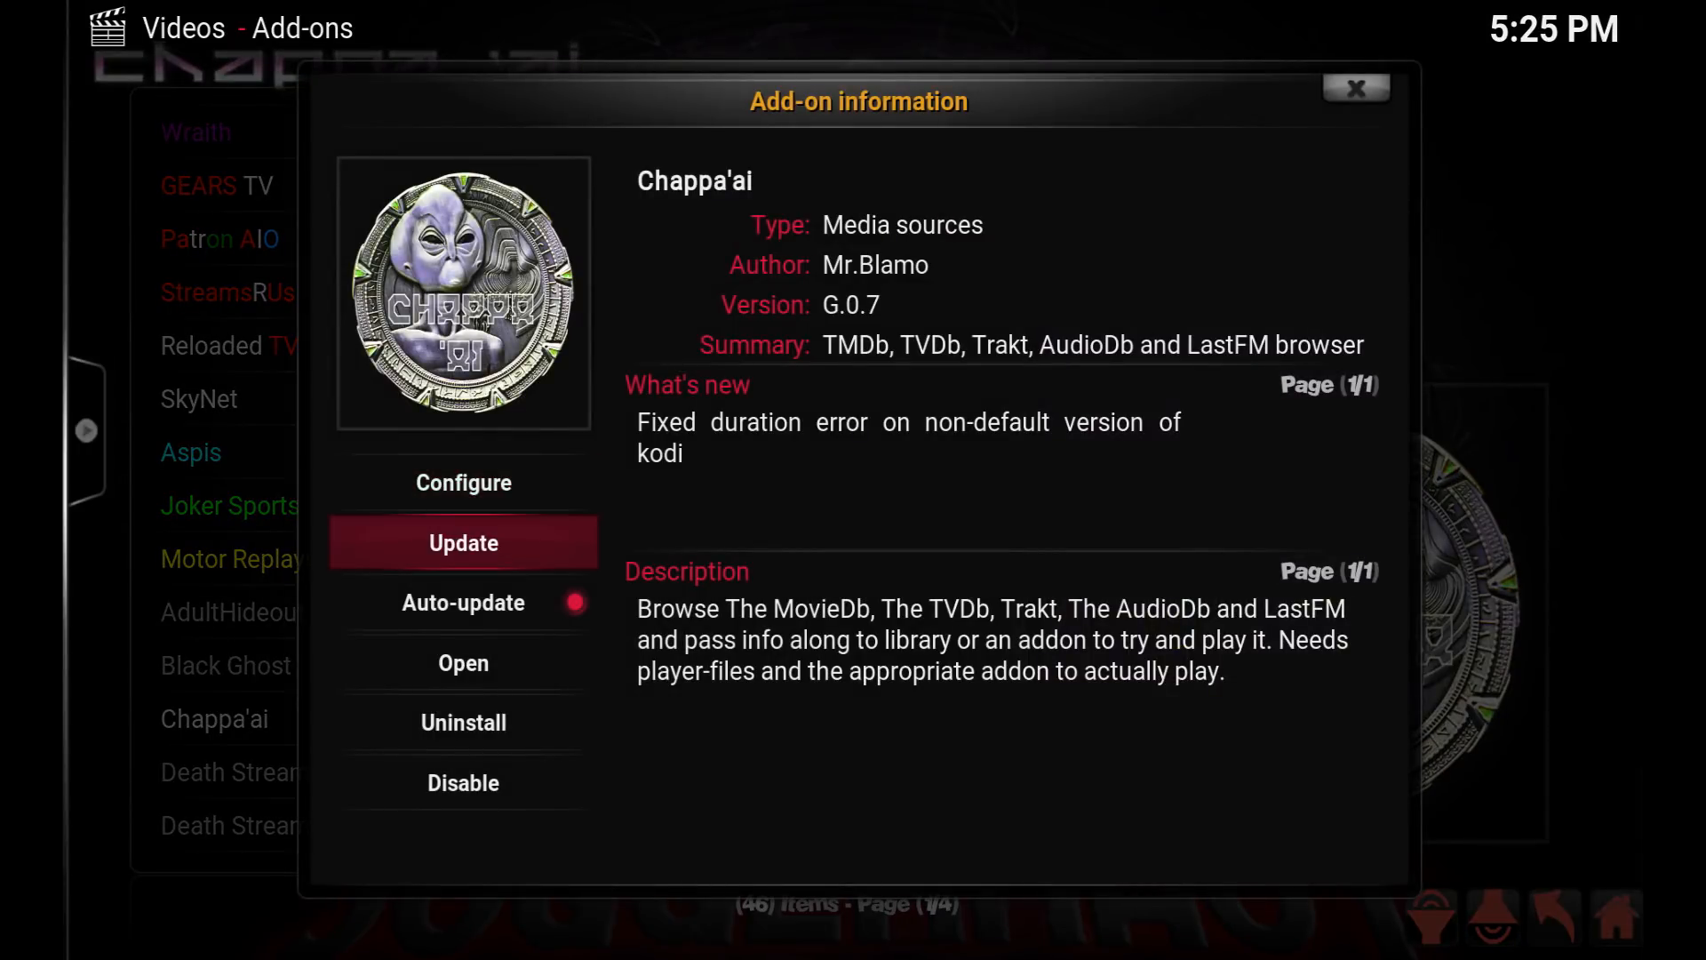
key("Return")
key("Return")
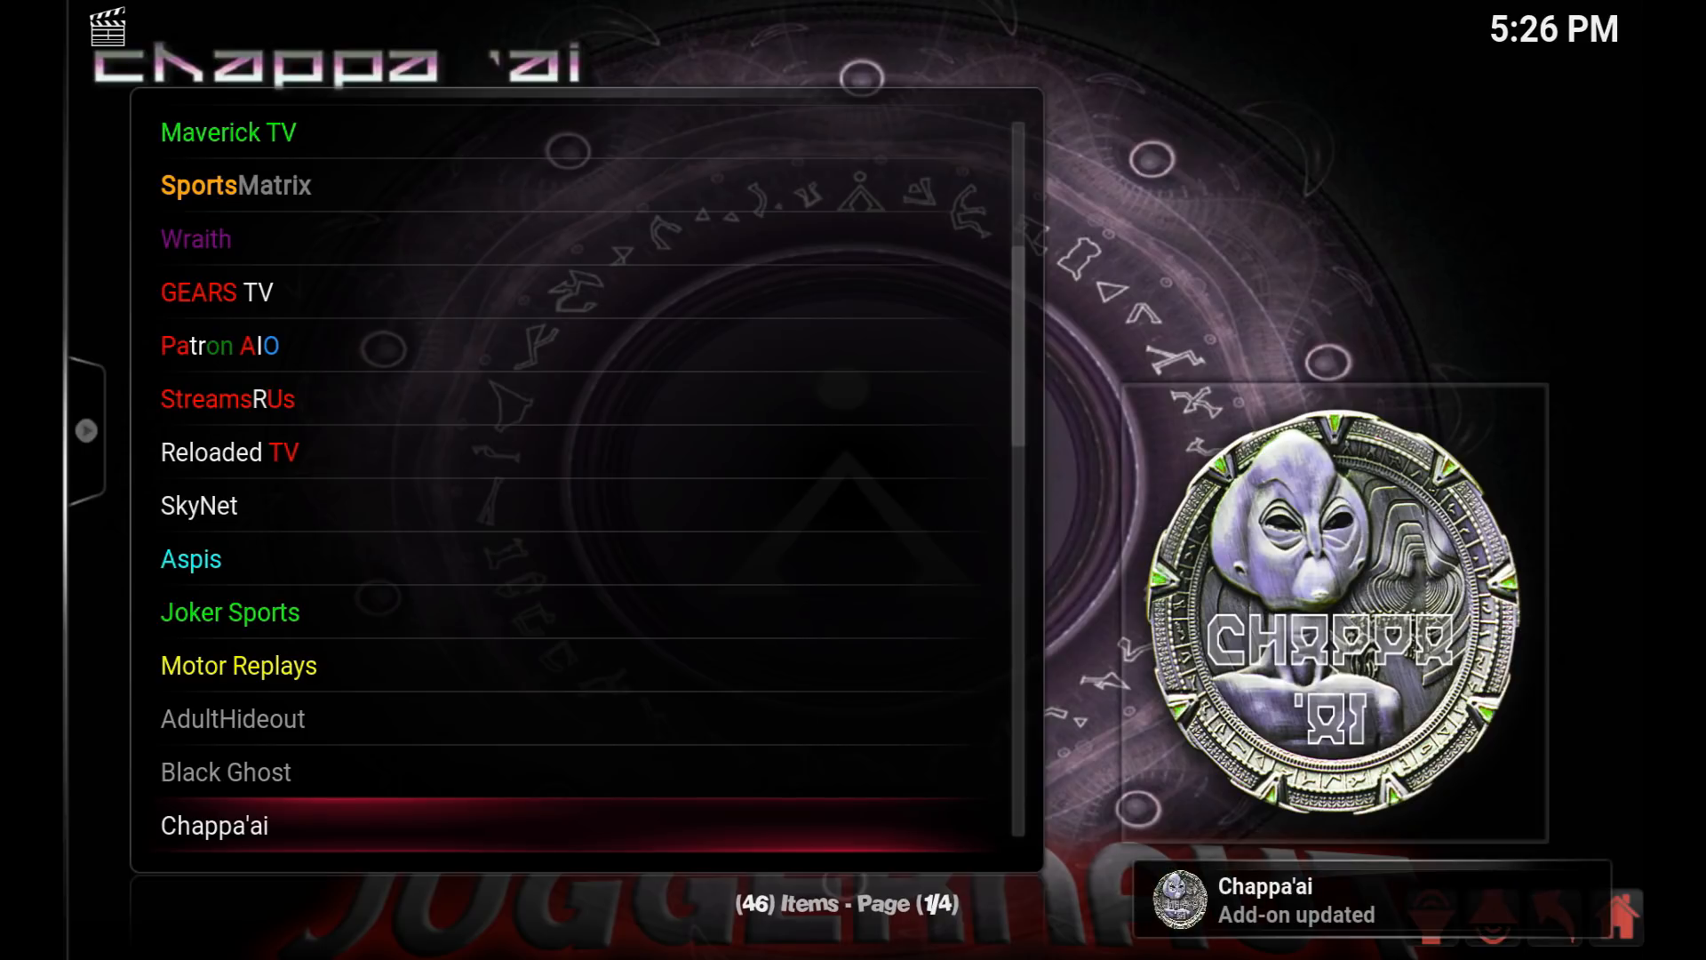
Leave the video add-ons list and move to the power button on the home screen
key("Escape")
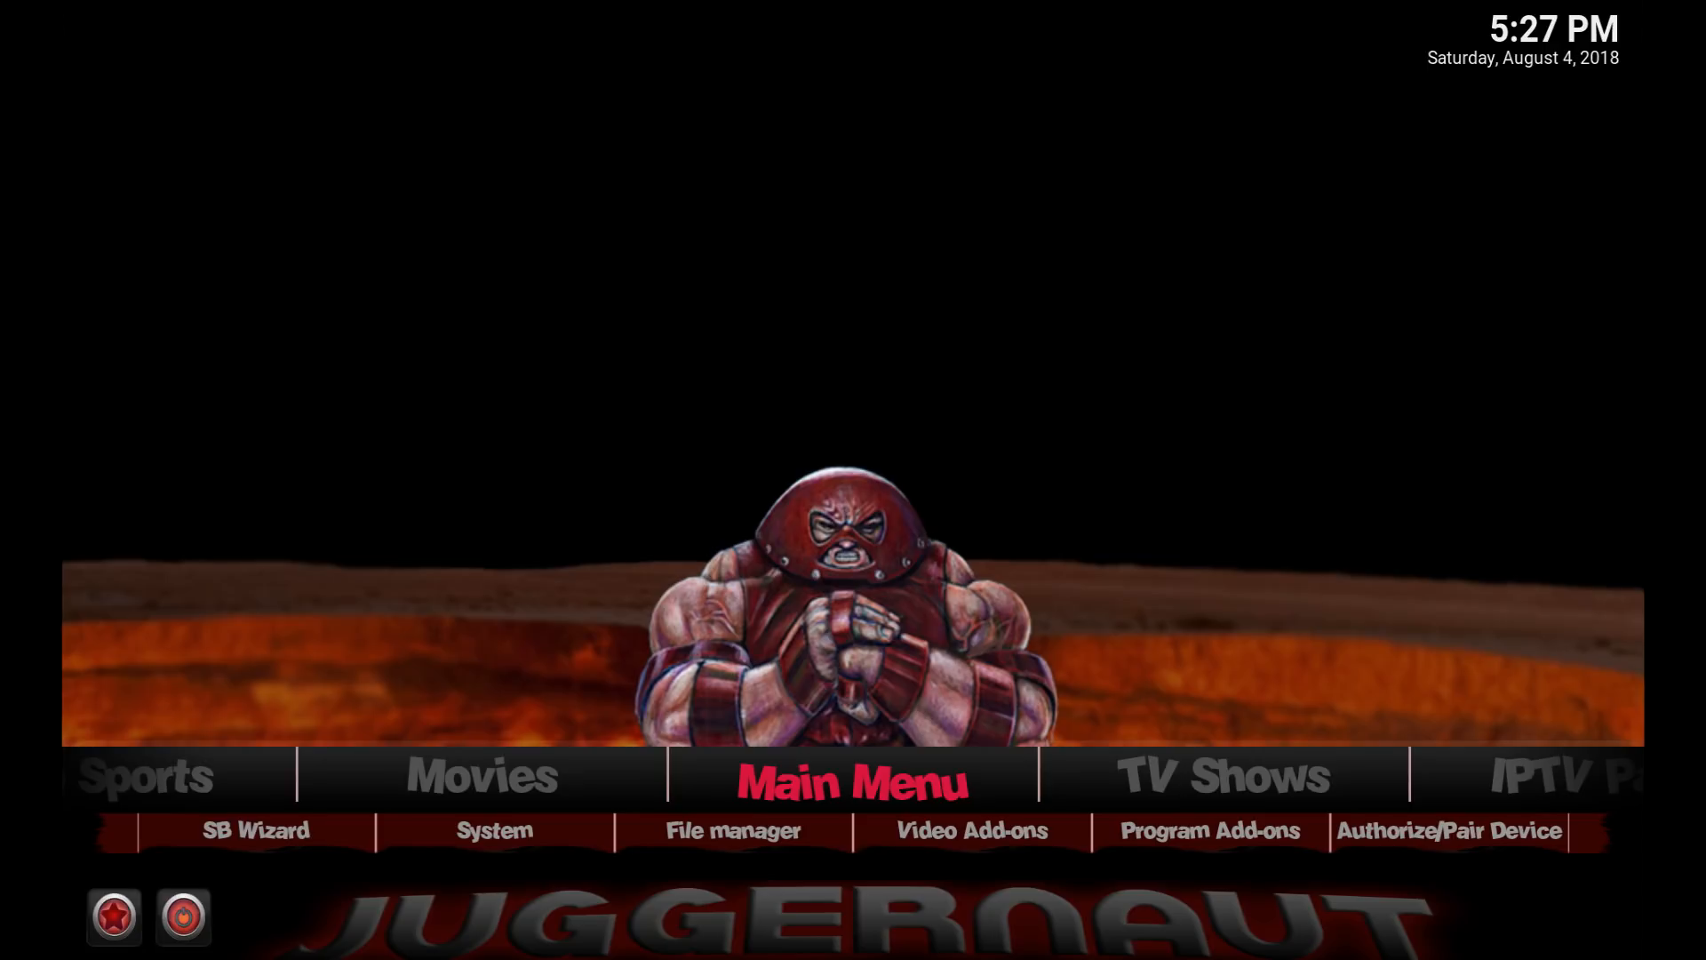
key("Down")
key("Down")
key("Right")
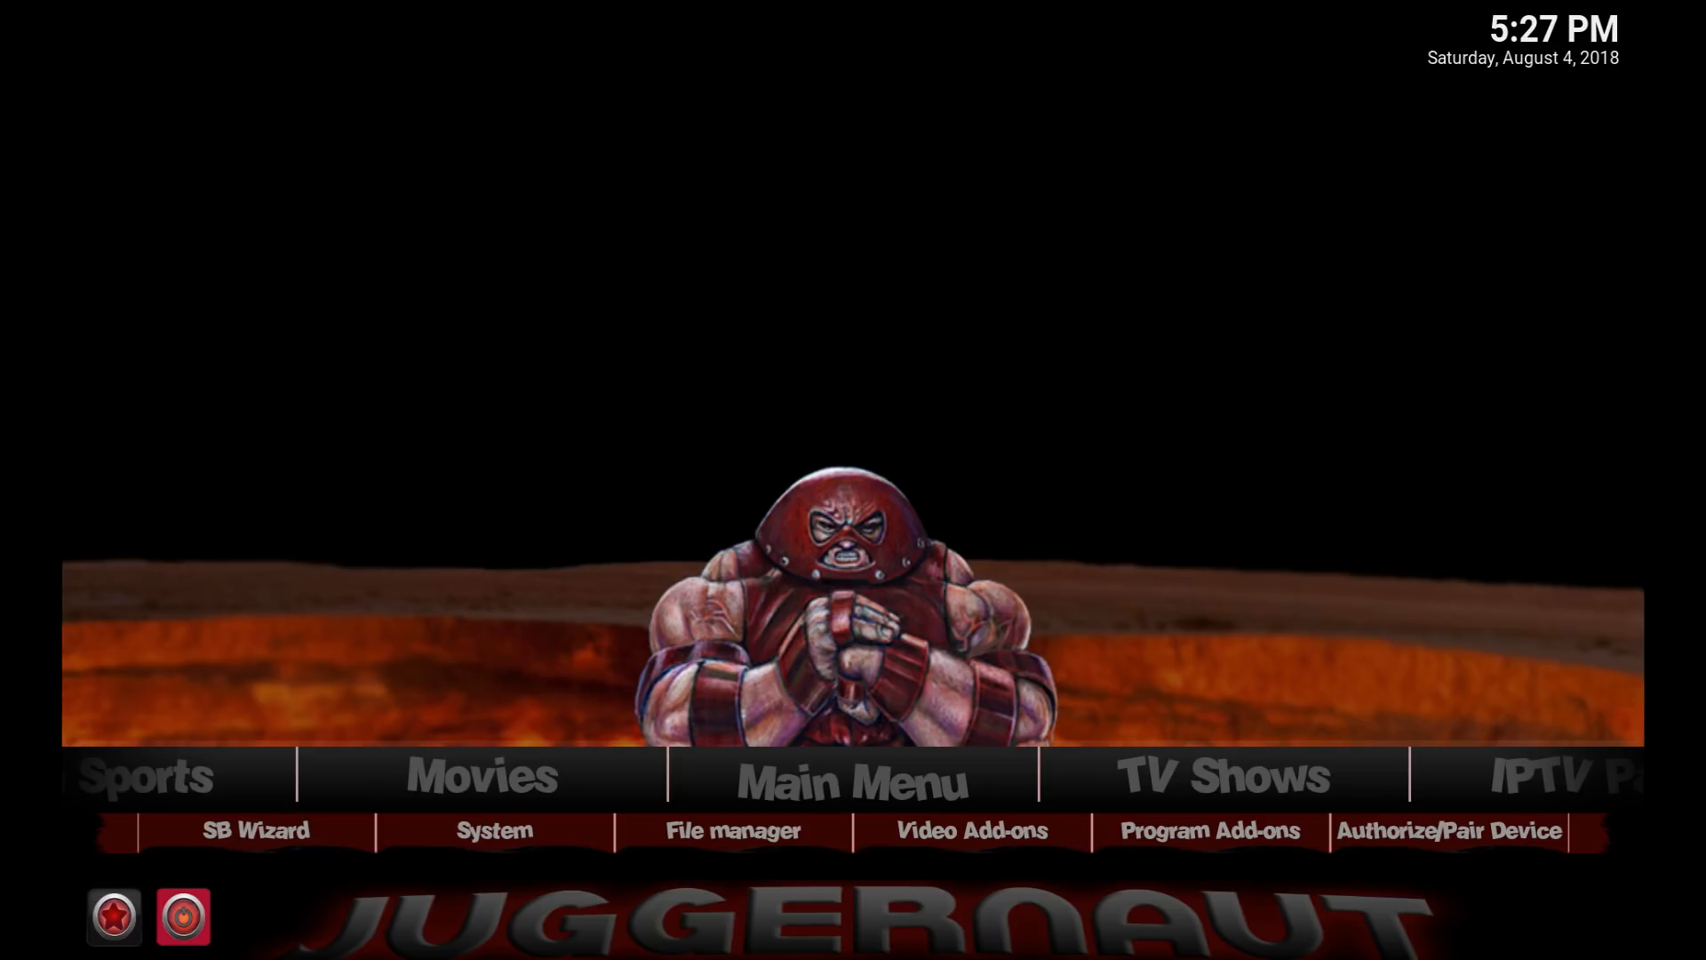
Choose Reboot from the power menu to restart LibreELEC
key("Return")
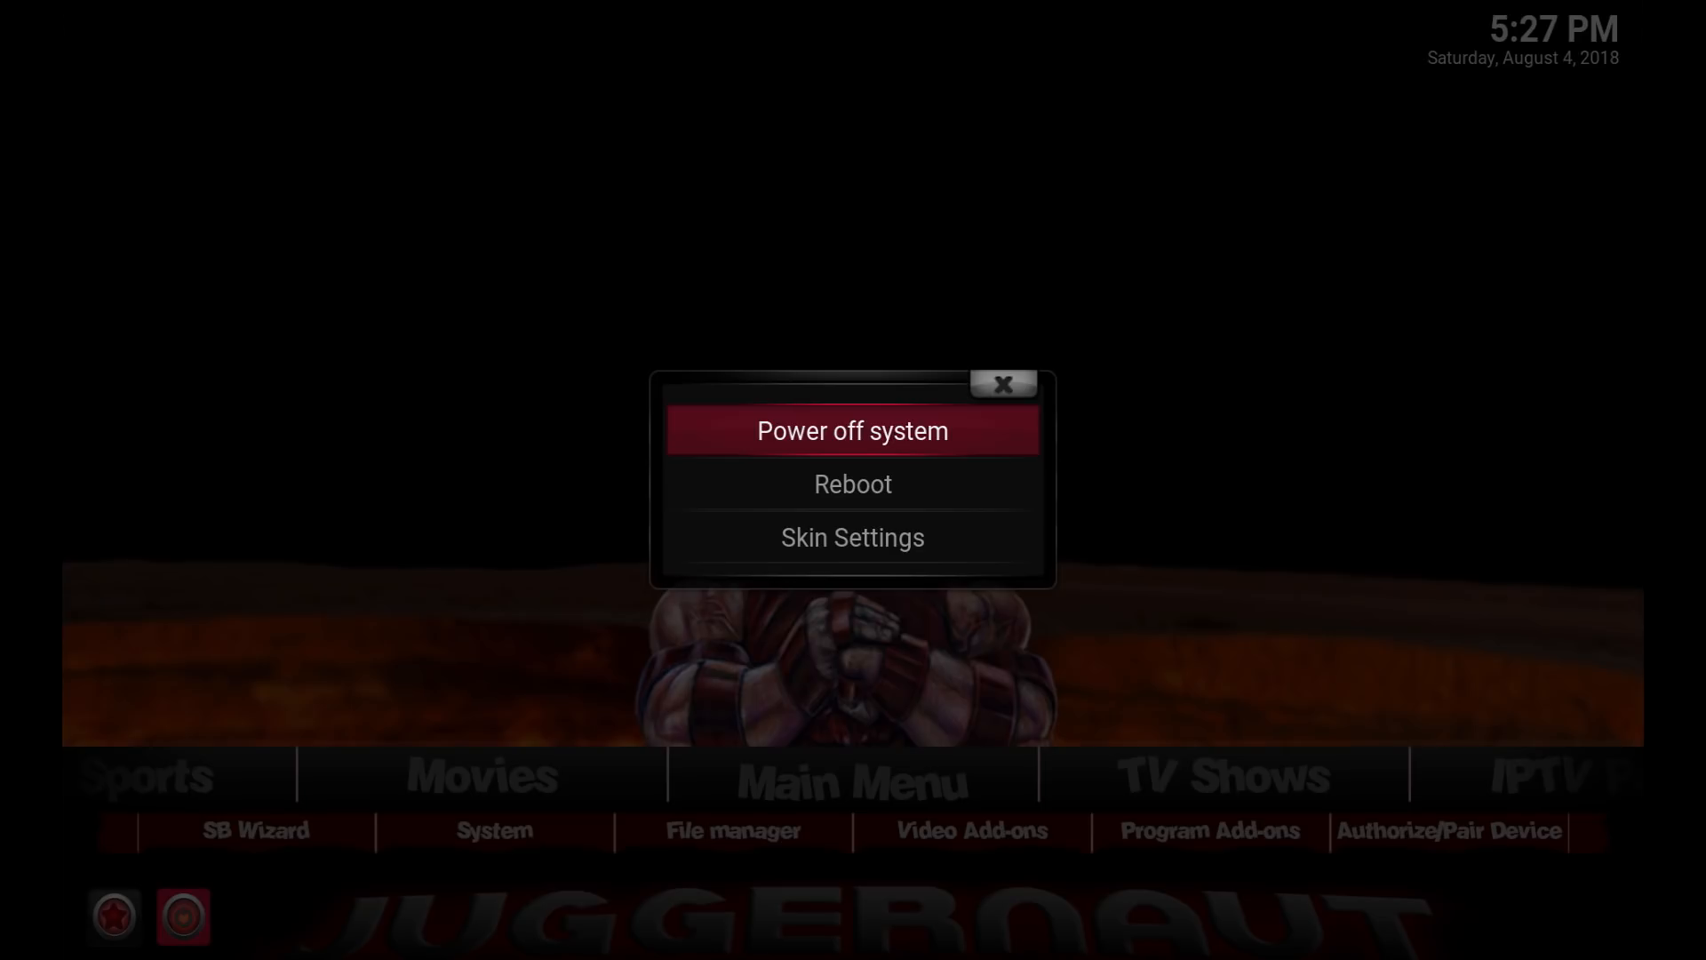
key("Down")
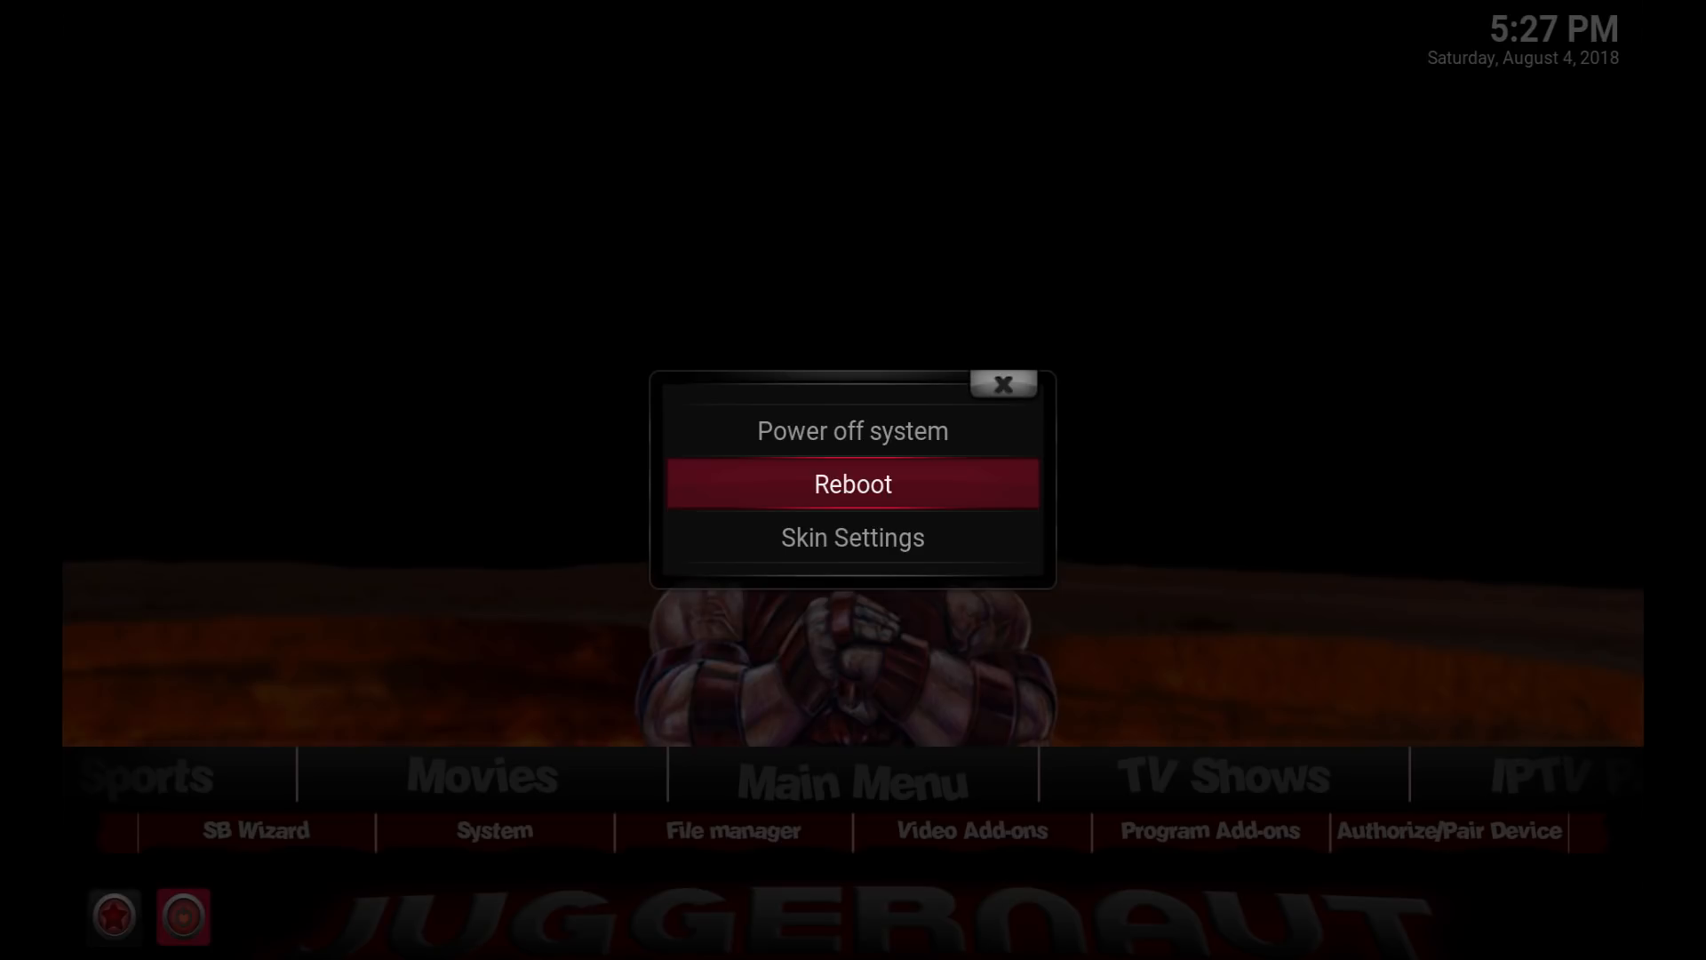
key("Return")
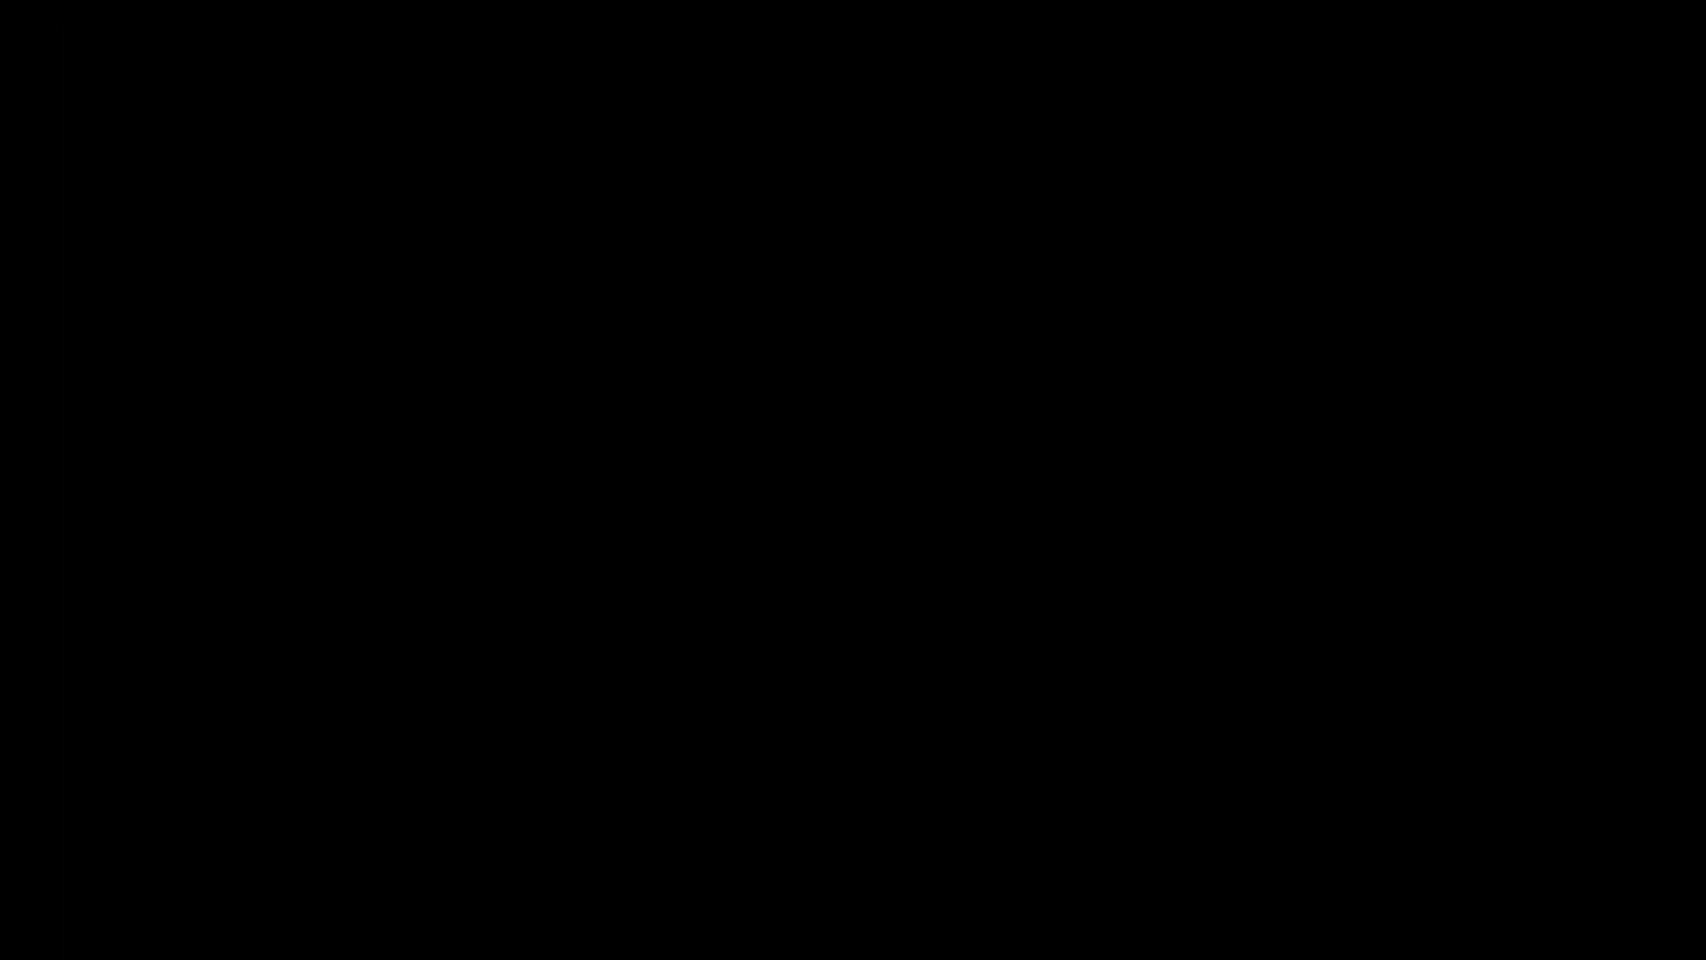